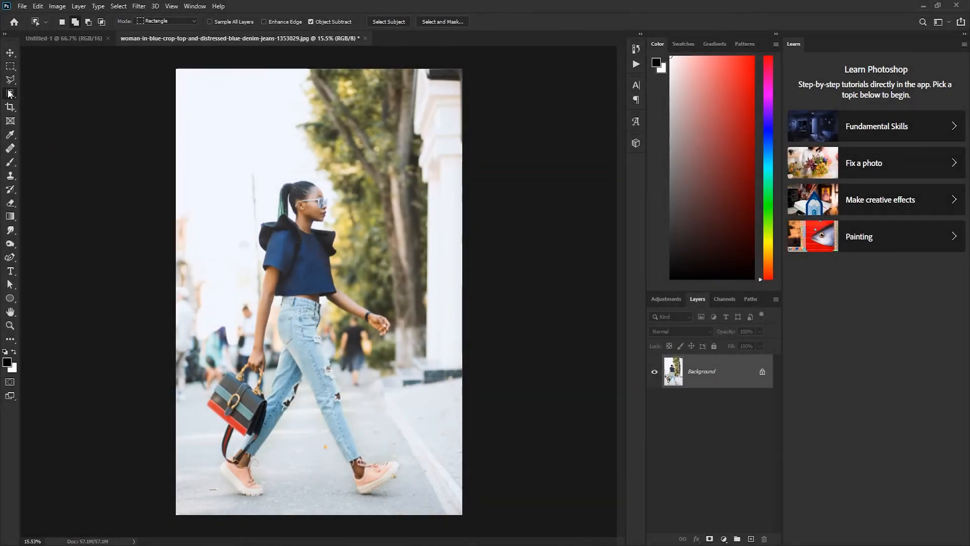
- Select the woman as the subject, subtract the stray ground around her rear shoe, and add a layer mask from the selection
click(387, 22)
scroll(237, 485, up, 5)
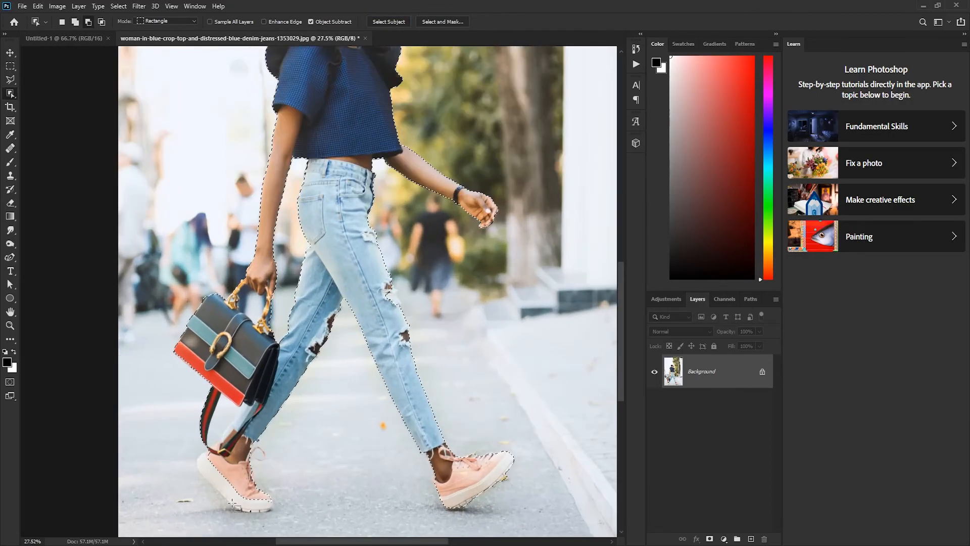
drag(175, 409, 303, 513)
scroll(475, 391, down, 4)
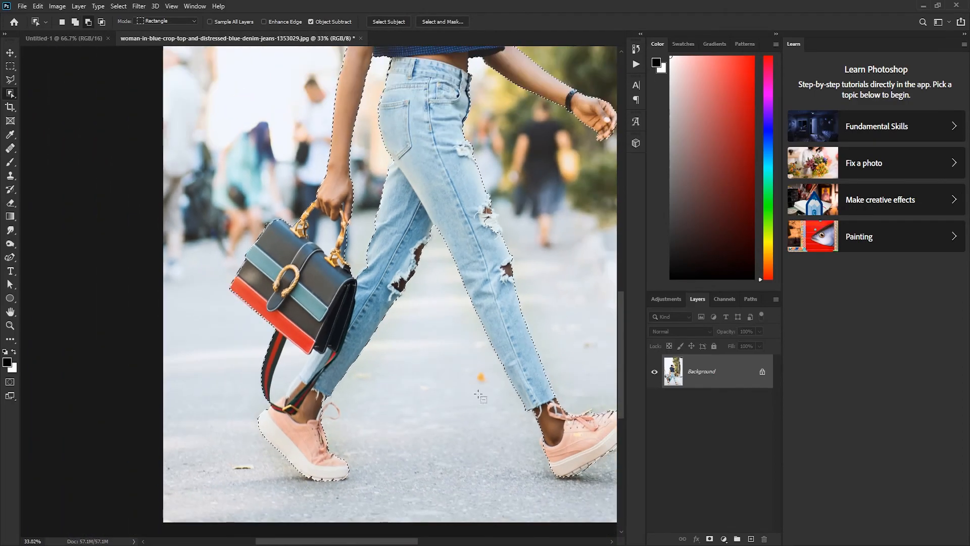
scroll(543, 369, down, 2)
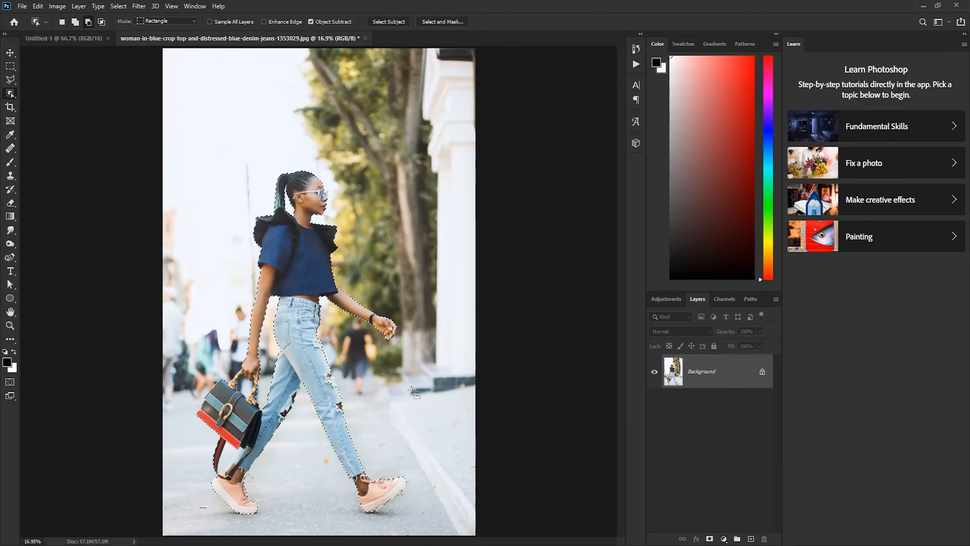
click(709, 538)
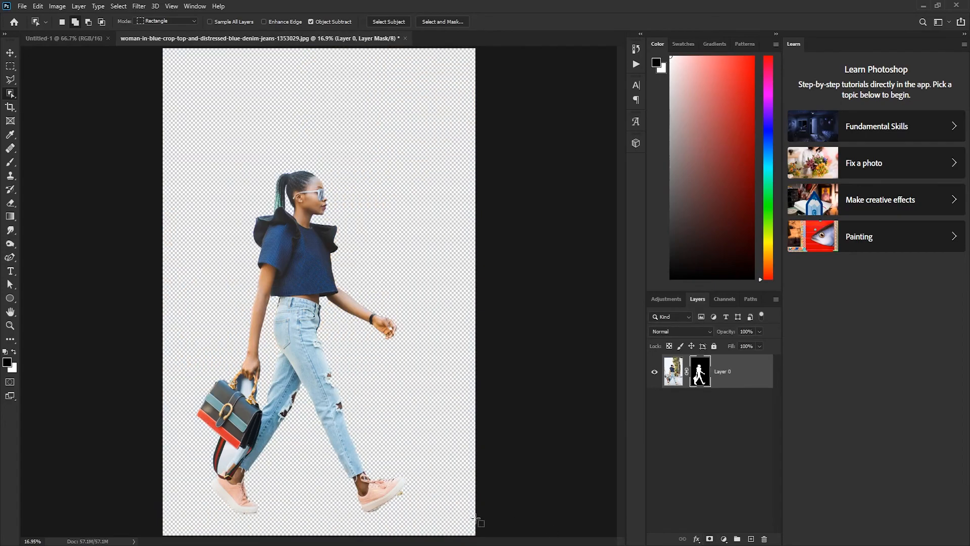
- Paint black on the layer mask with a 20 px hard round brush to hide the background remnants under the front shoe's sole
scroll(378, 502, up, 6)
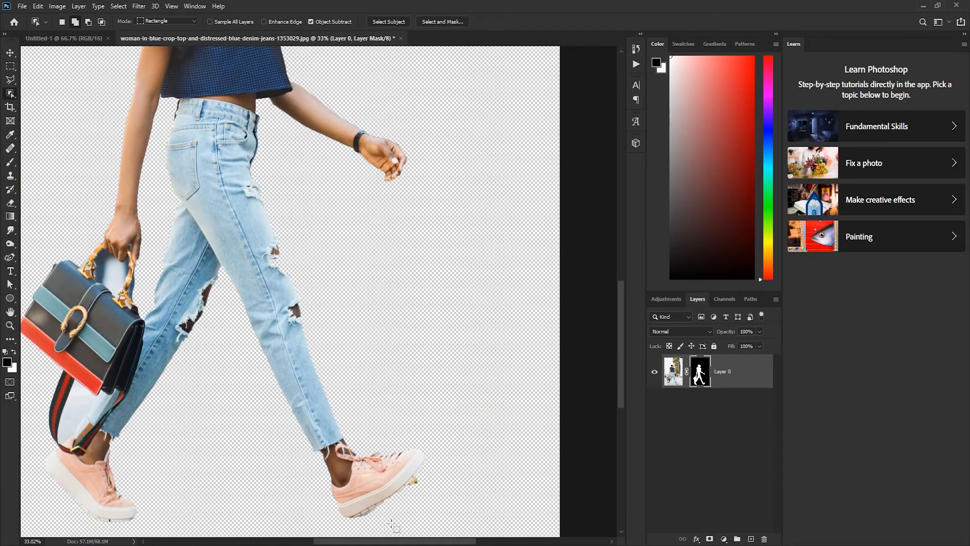
scroll(392, 525, up, 2)
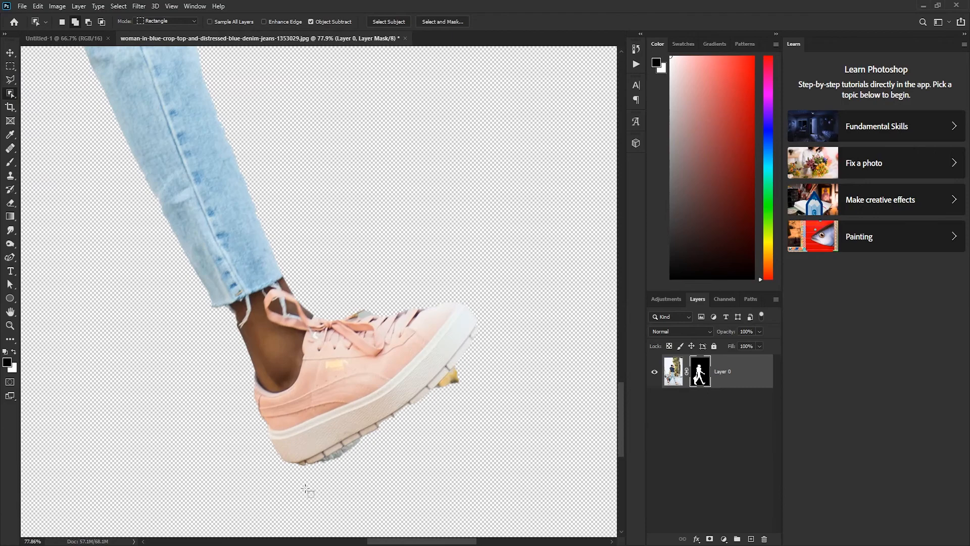
click(14, 353)
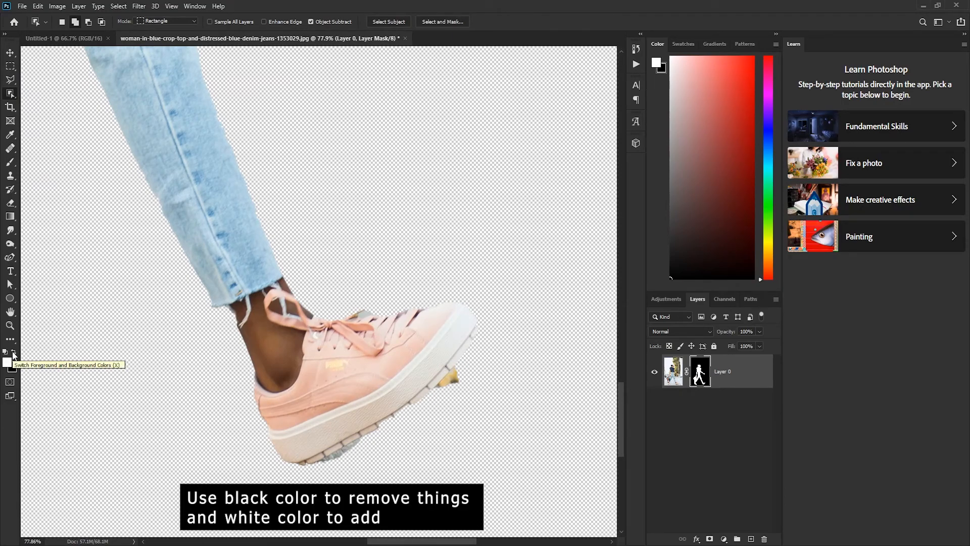
click(14, 352)
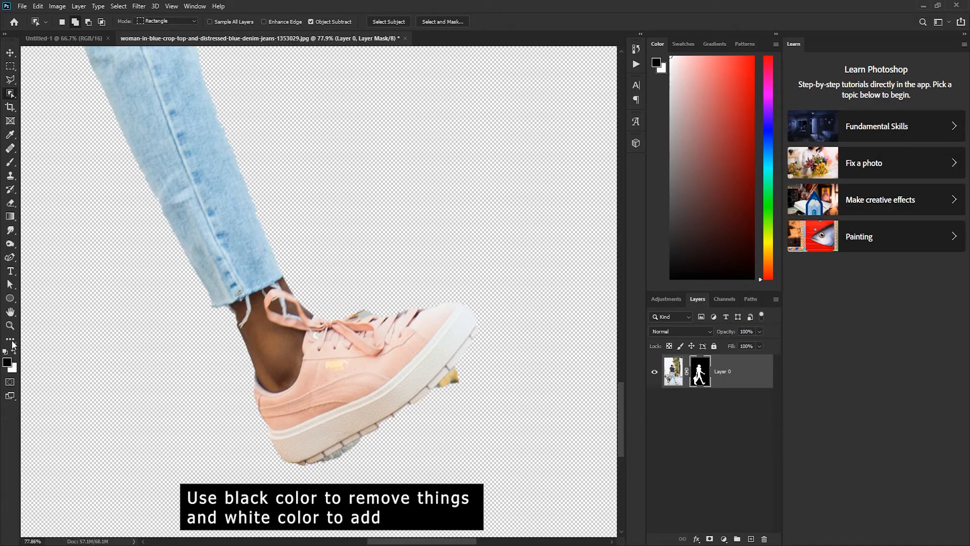
click(9, 162)
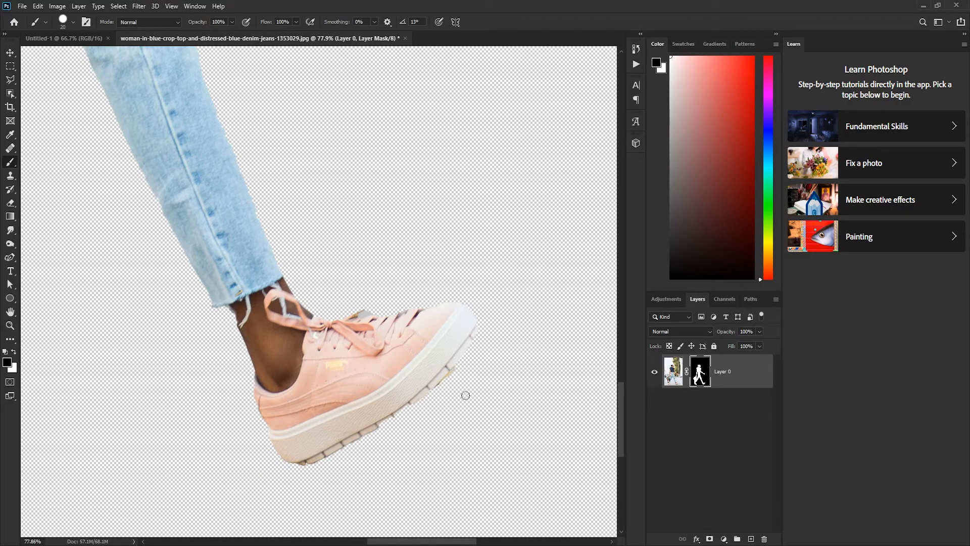
scroll(458, 398, up, 7)
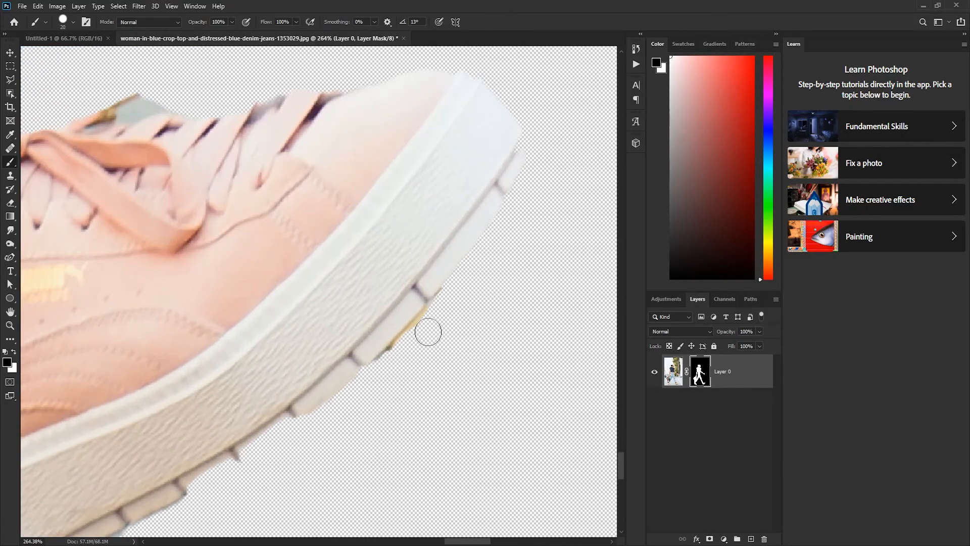
drag(441, 314, 377, 391)
scroll(377, 390, down, 8)
scroll(378, 409, up, 7)
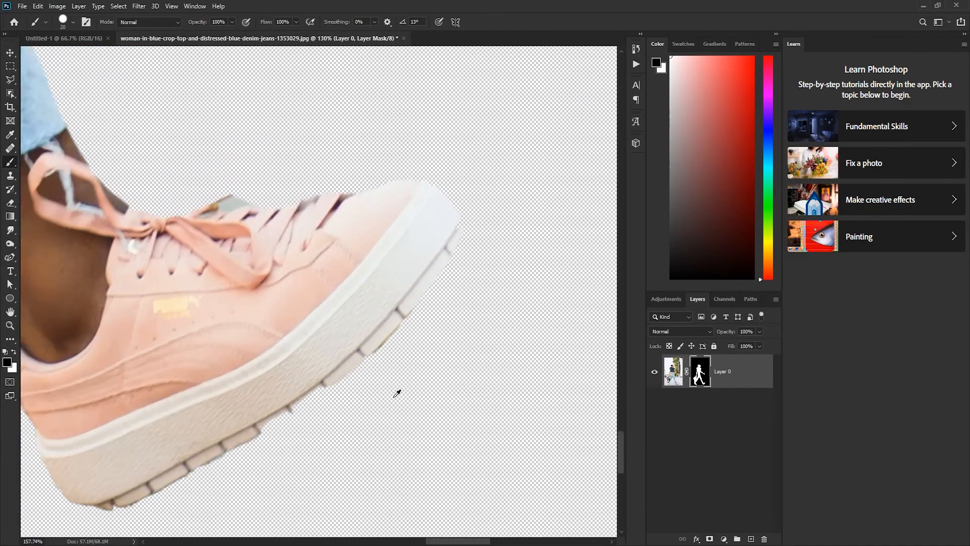
- Soften the 20 px brush to 30% hardness and clean the mask along the lower edge of the front shoe's sole
click(64, 24)
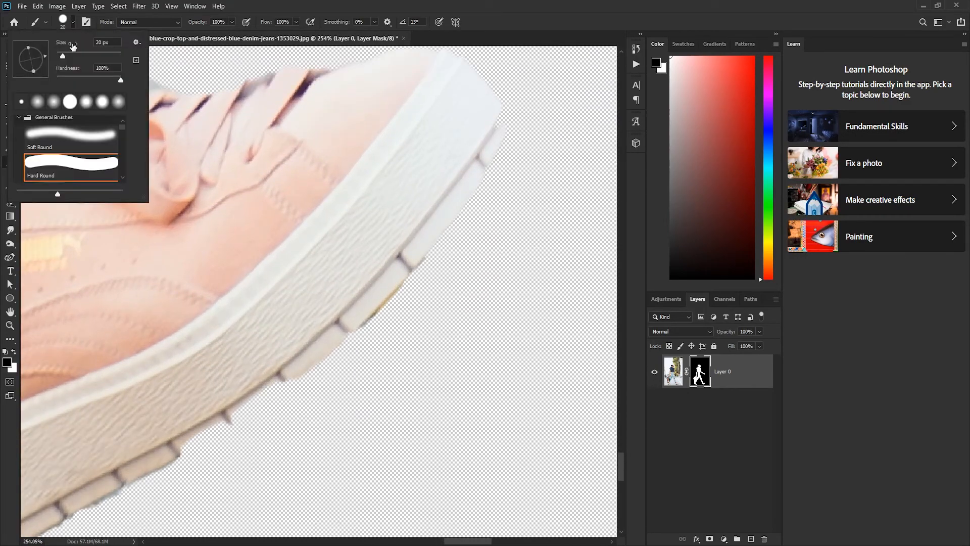
click(74, 24)
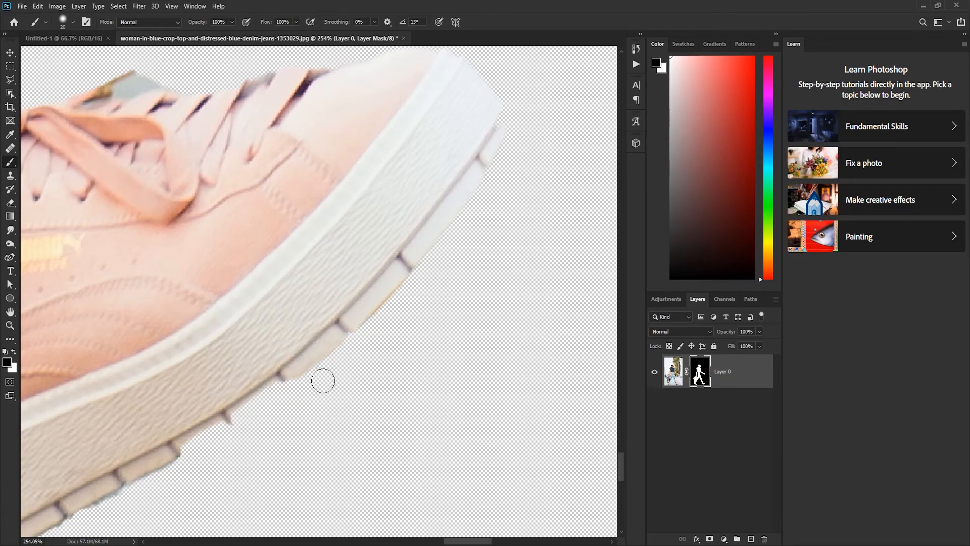
scroll(394, 325, down, 5)
scroll(271, 427, up, 2)
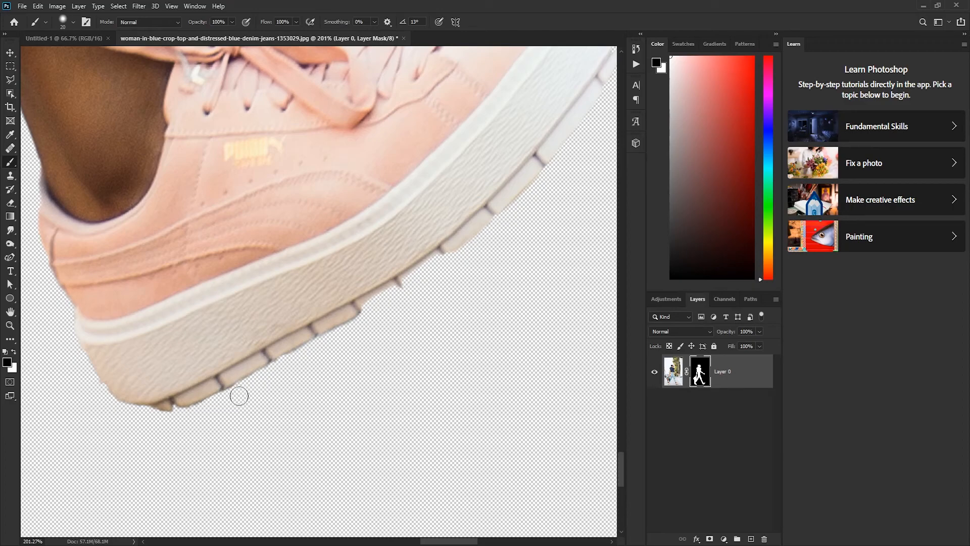
scroll(369, 384, down, 3)
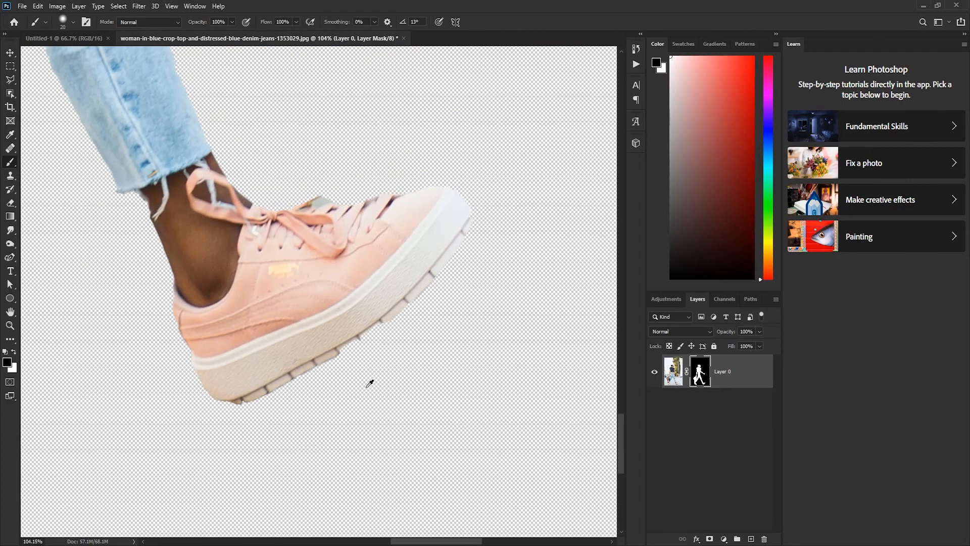
- Paint white on the layer mask to restore the missing tread sections along the front shoe's sole
scroll(366, 386, up, 3)
click(15, 352)
drag(339, 304, 333, 314)
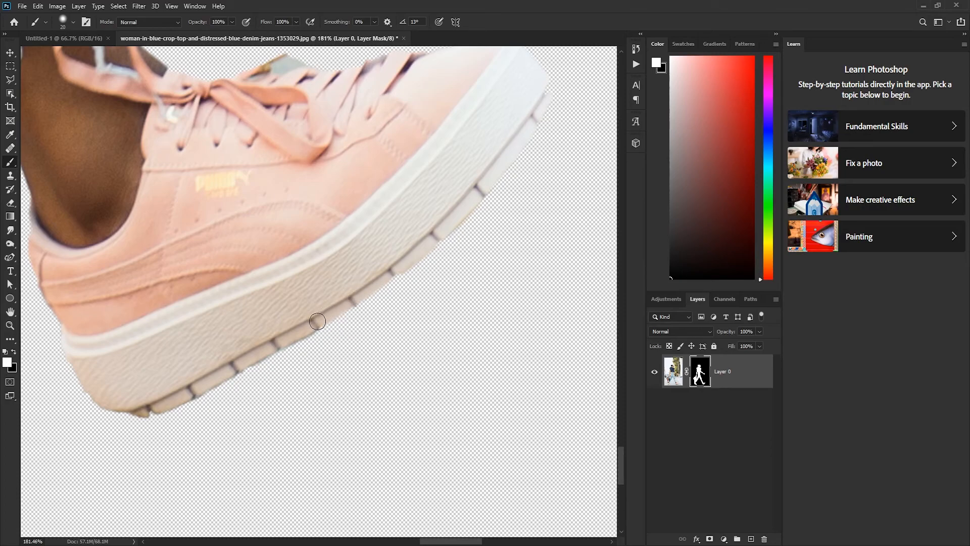
drag(318, 319, 353, 296)
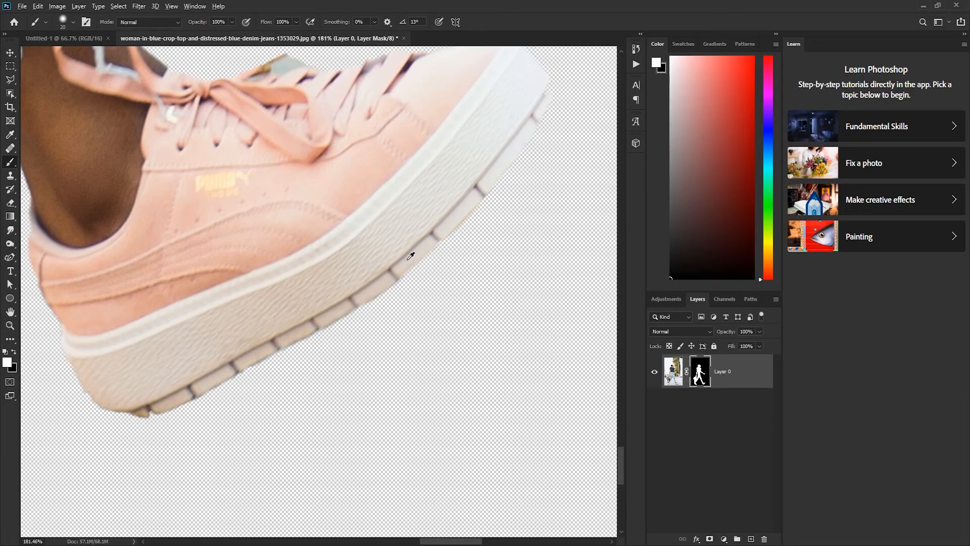
scroll(408, 258, down, 6)
scroll(369, 192, up, 6)
scroll(155, 313, up, 2)
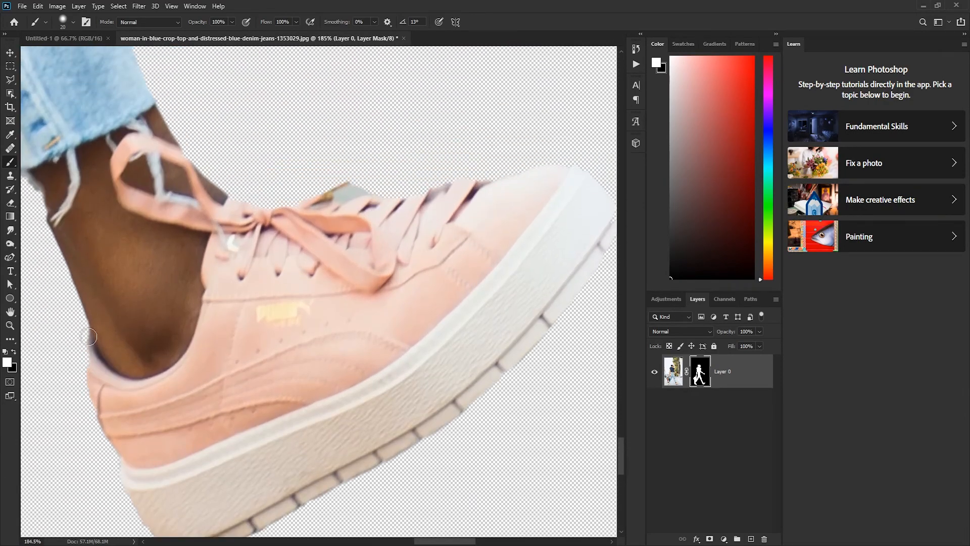
- Paint black with a harder brush reduced to 9 px to remove the background remnants above the front shoe's laces
click(13, 353)
click(74, 21)
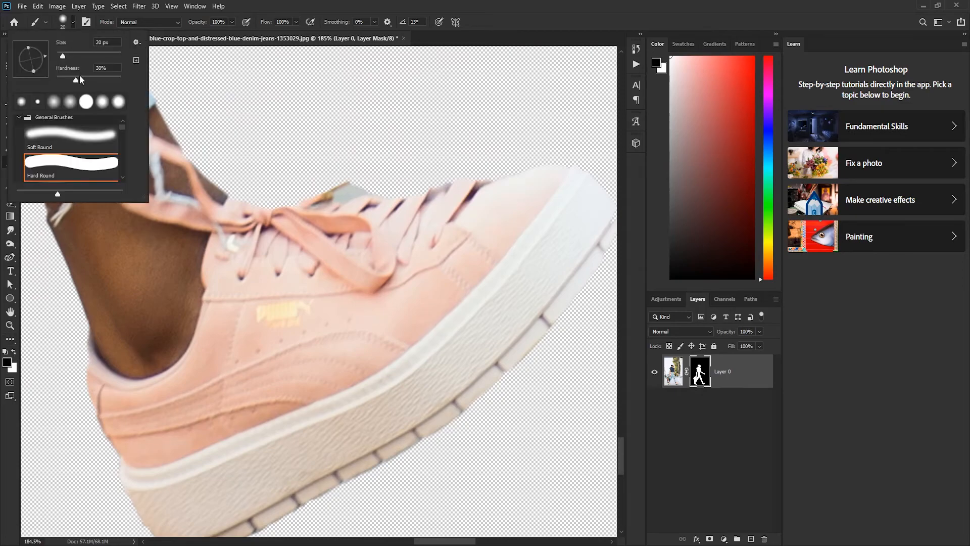
drag(77, 79, 128, 83)
click(69, 24)
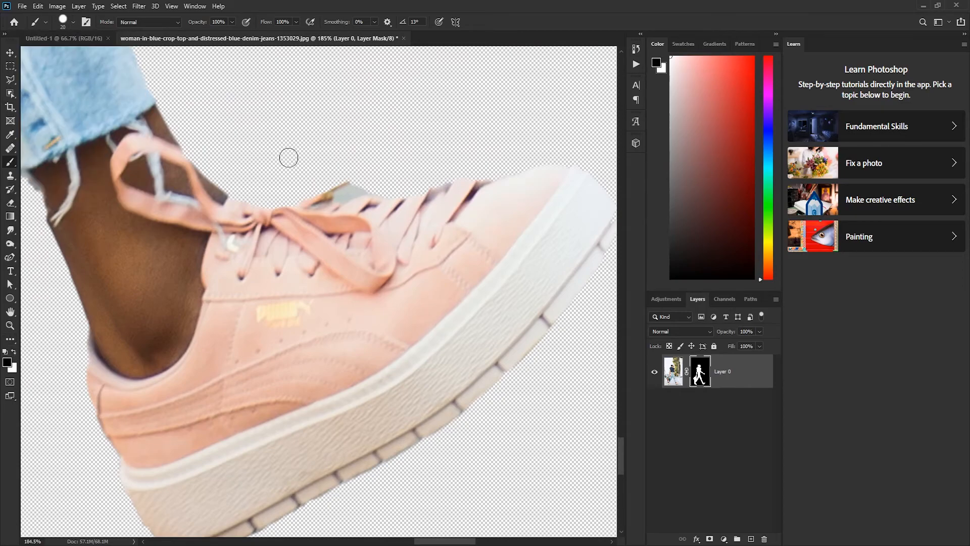
scroll(370, 184, up, 6)
key(bracketleft)
key(bracketleft)
key(bracketleft)
mouse_move(360, 186)
mouse_down()
mouse_move(314, 207)
mouse_move(381, 184)
mouse_up()
drag(330, 207, 390, 196)
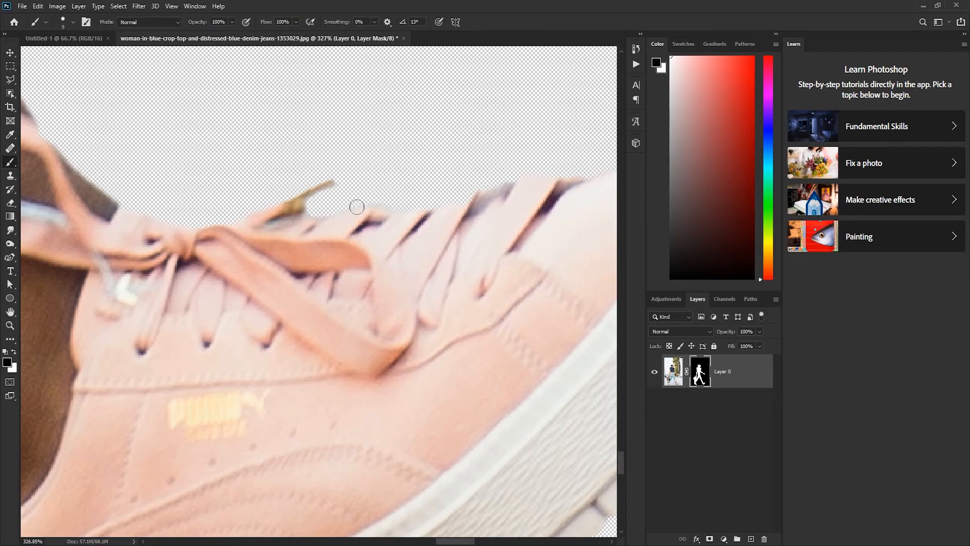
scroll(376, 214, down, 3)
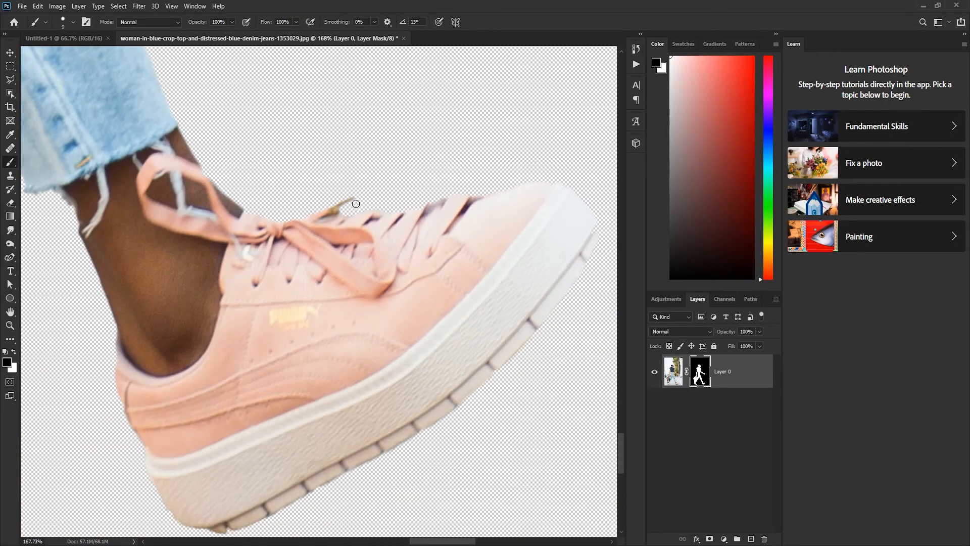
scroll(362, 210, down, 4)
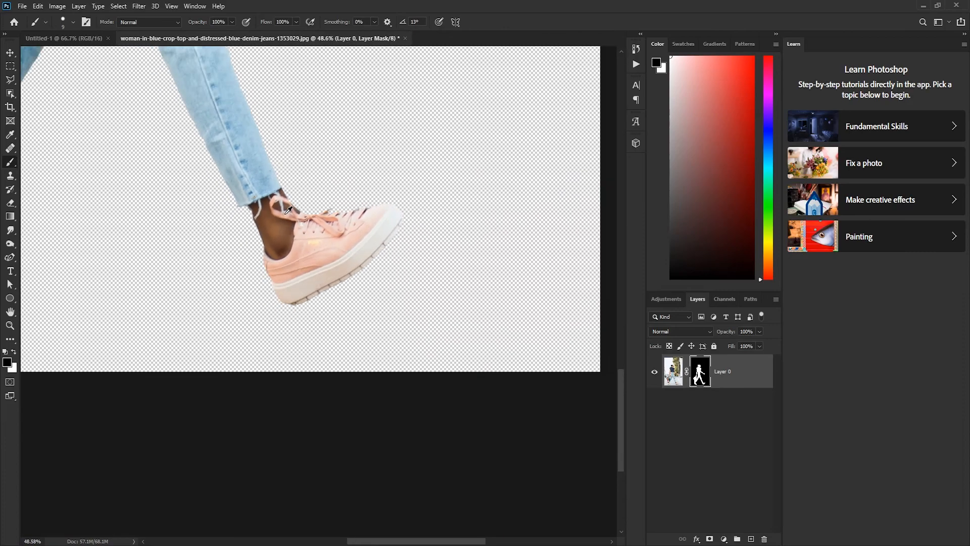
- Paint white on the layer mask with a 40 px brush to bring back the lace loop of the rear shoe
scroll(287, 212, up, 2)
click(14, 352)
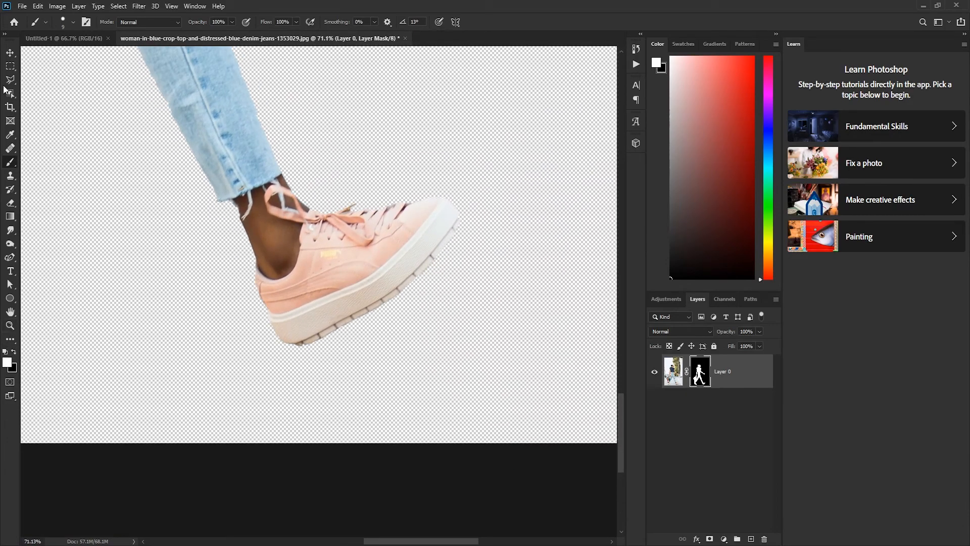
click(64, 22)
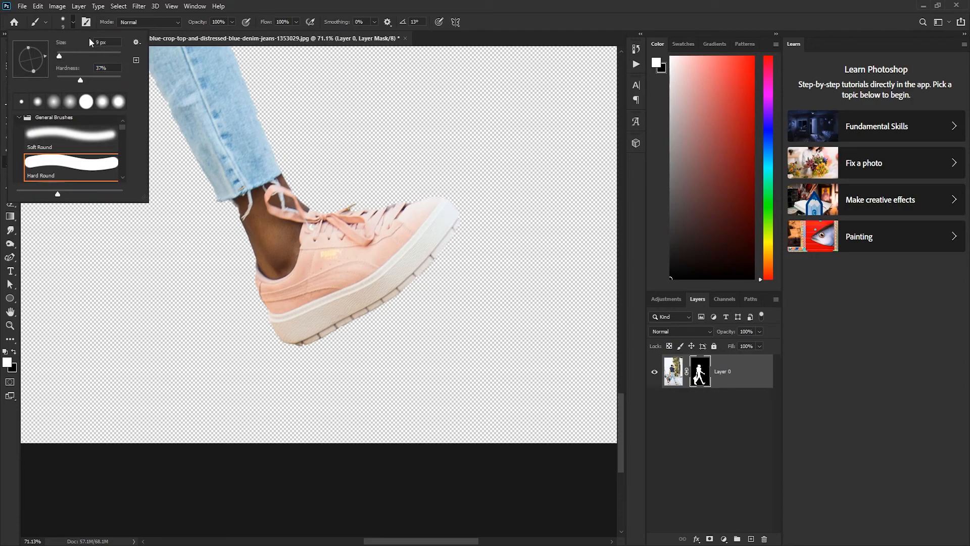
click(73, 24)
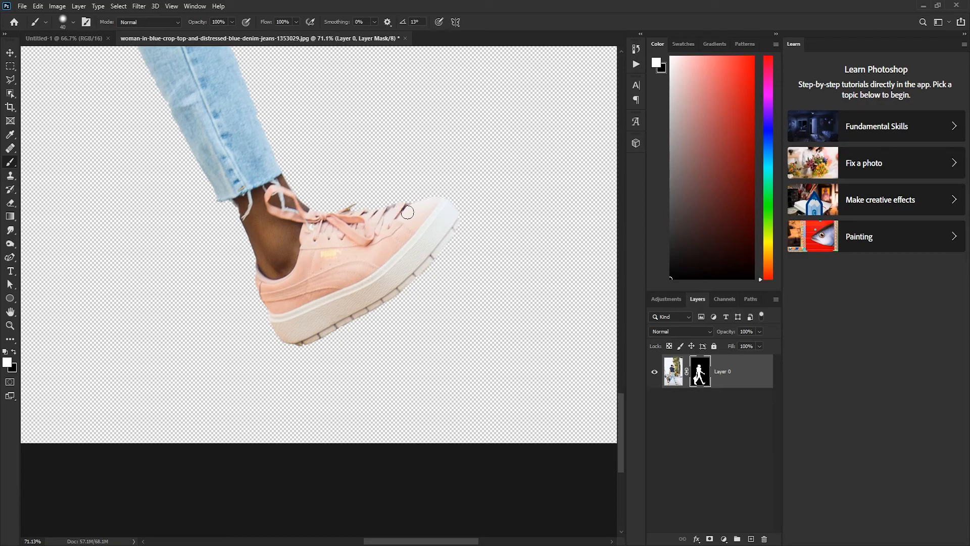
scroll(269, 253, down, 5)
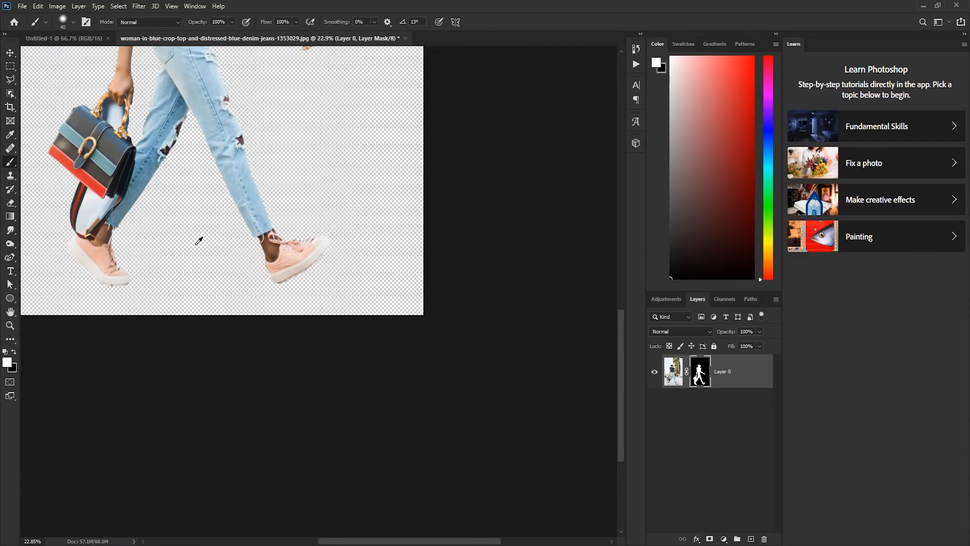
scroll(101, 253, up, 8)
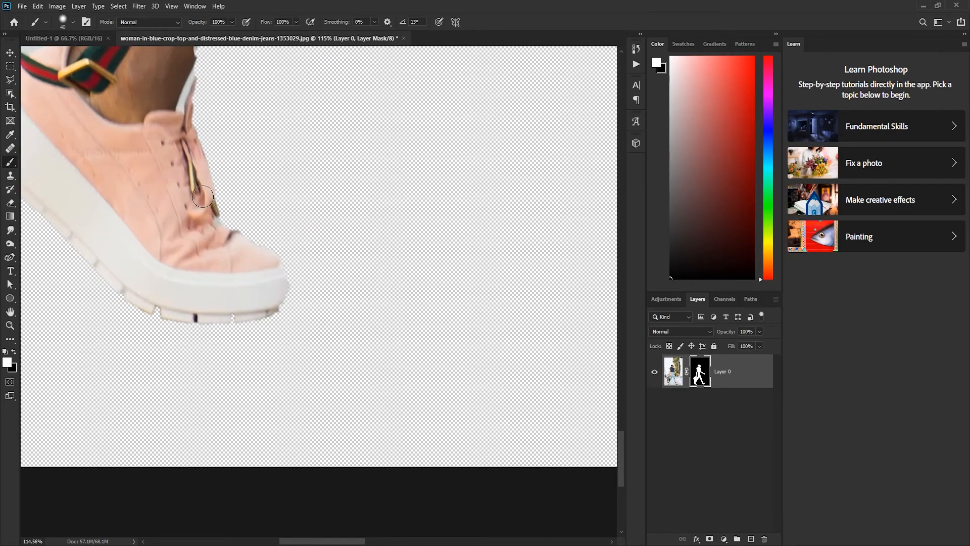
mouse_move(203, 197)
mouse_down()
mouse_move(196, 135)
mouse_move(214, 202)
mouse_move(216, 131)
mouse_move(235, 233)
mouse_move(202, 122)
mouse_move(201, 75)
mouse_move(217, 113)
mouse_move(210, 121)
mouse_move(188, 111)
mouse_move(269, 101)
mouse_move(211, 94)
mouse_up()
key(ctrl+z)
scroll(211, 96, up, 1)
mouse_move(205, 131)
mouse_down()
mouse_move(226, 118)
mouse_move(254, 123)
mouse_move(220, 111)
mouse_up()
- Paint black with a 40 px brush at 100% hardness to remove the background outside the rear shoe's lace loop
click(13, 352)
click(72, 22)
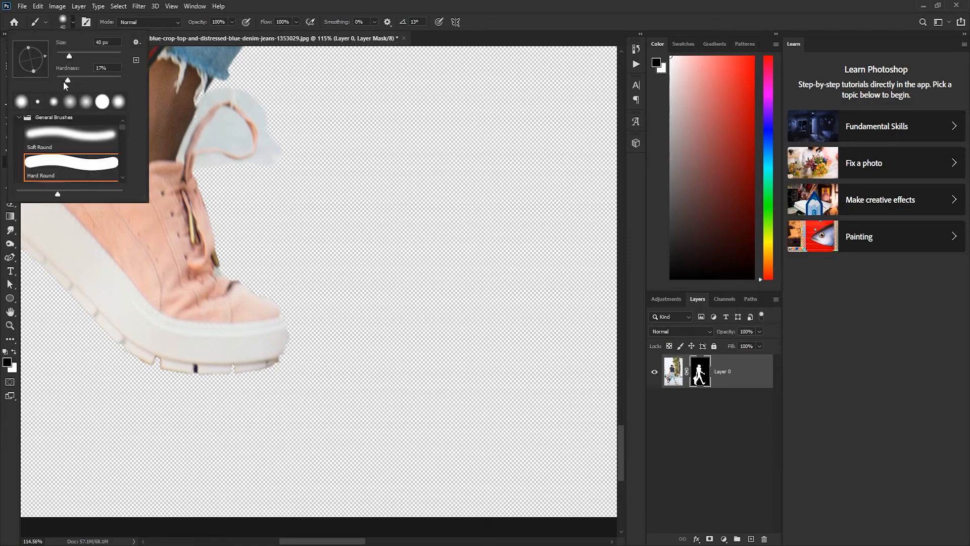
key(Return)
scroll(212, 168, up, 5)
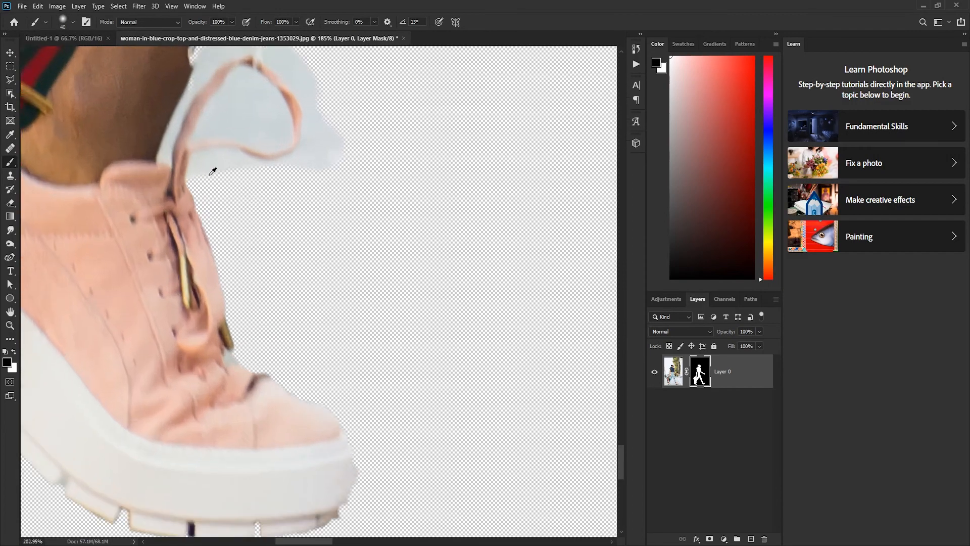
click(74, 22)
drag(57, 76, 120, 77)
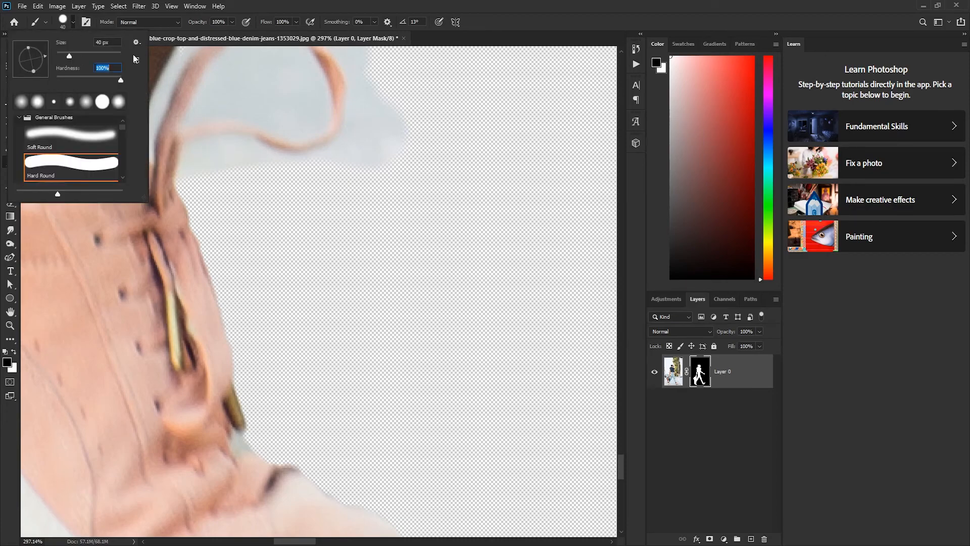
key(Return)
mouse_move(212, 173)
mouse_down()
mouse_move(278, 182)
mouse_move(268, 185)
mouse_move(254, 173)
mouse_move(307, 185)
mouse_move(383, 149)
mouse_move(393, 172)
mouse_move(381, 172)
mouse_move(388, 216)
mouse_move(333, 225)
mouse_move(349, 211)
mouse_move(357, 211)
mouse_move(324, 228)
mouse_move(370, 191)
mouse_move(369, 80)
mouse_up()
key(ctrl+z)
scroll(384, 186, up, 2)
scroll(374, 116, up, 2)
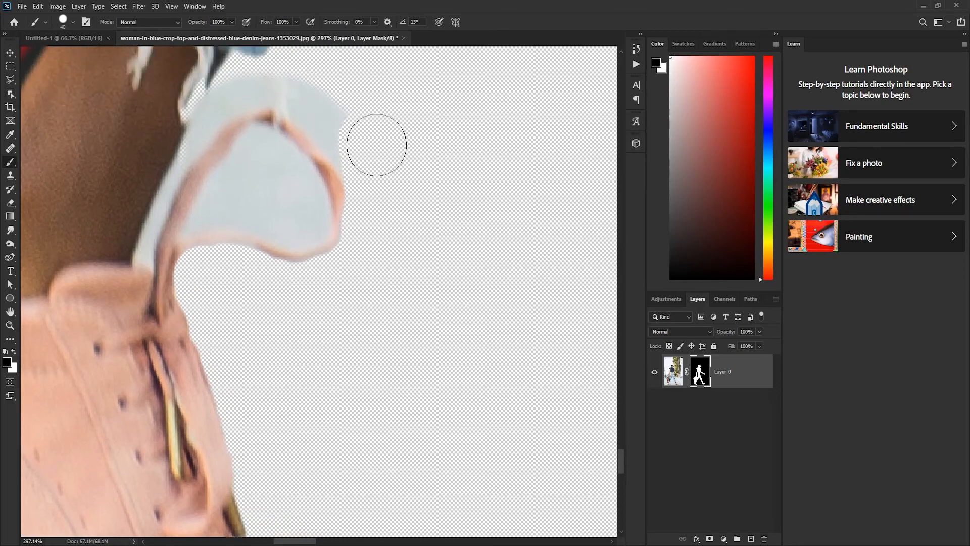
scroll(333, 96, up, 1)
scroll(349, 131, up, 1)
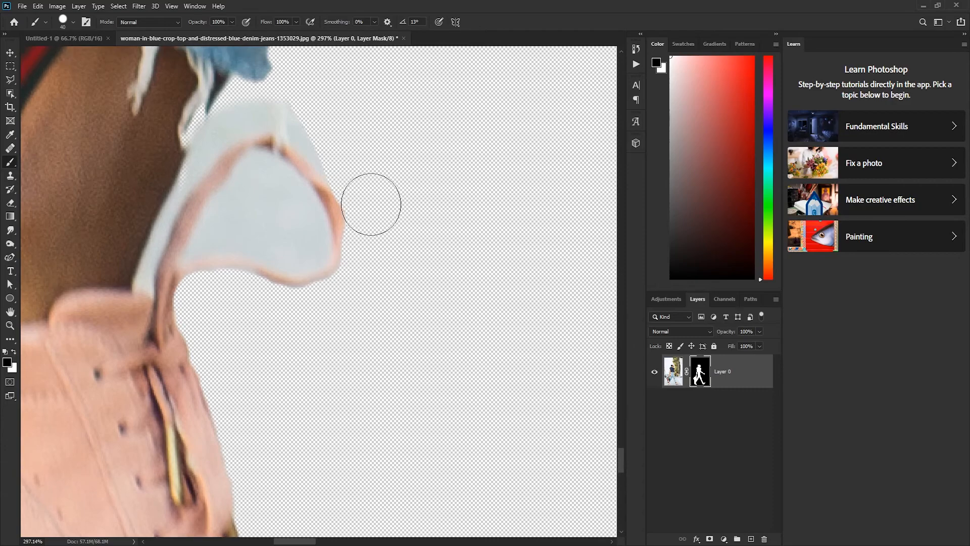
- Reduce the brush to 8 px and mask out the background between the ankle and the outer edge of the lace loop
mouse_move(361, 181)
mouse_down()
mouse_move(283, 90)
mouse_move(302, 104)
mouse_move(262, 98)
mouse_move(285, 116)
mouse_move(260, 109)
mouse_move(214, 130)
mouse_move(140, 285)
mouse_move(148, 288)
mouse_move(222, 130)
mouse_move(191, 180)
mouse_move(234, 129)
mouse_up()
key(ctrl+z)
key(bracketleft)
key(bracketleft)
key(bracketleft)
key(bracketleft)
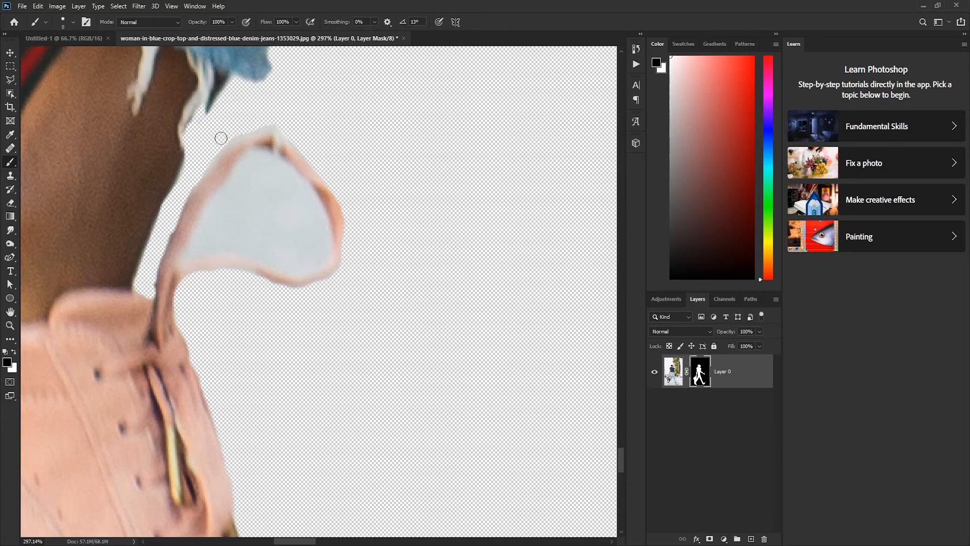
key(ctrl+z)
- Adjust the brush hardness, trim the lace loop's upper outer edge, and mask out the background inside the loop
click(73, 22)
click(112, 79)
key(Return)
mouse_move(222, 141)
mouse_down()
mouse_move(241, 135)
mouse_move(315, 165)
mouse_up()
drag(268, 212, 277, 245)
mouse_move(259, 188)
mouse_down()
mouse_move(310, 230)
mouse_move(275, 178)
mouse_move(256, 169)
mouse_up()
mouse_move(218, 219)
mouse_down()
mouse_move(183, 257)
mouse_move(243, 250)
mouse_move(268, 260)
mouse_up()
- Reduce the brush to 5 px and mask out the remaining background inside the rear shoe's lace loop
key(bracketleft)
key(bracketleft)
key(bracketleft)
key(bracketleft)
key(bracketleft)
mouse_move(263, 151)
mouse_down()
mouse_move(231, 172)
mouse_move(179, 255)
mouse_move(231, 173)
mouse_up()
key(ctrl+z)
click(14, 351)
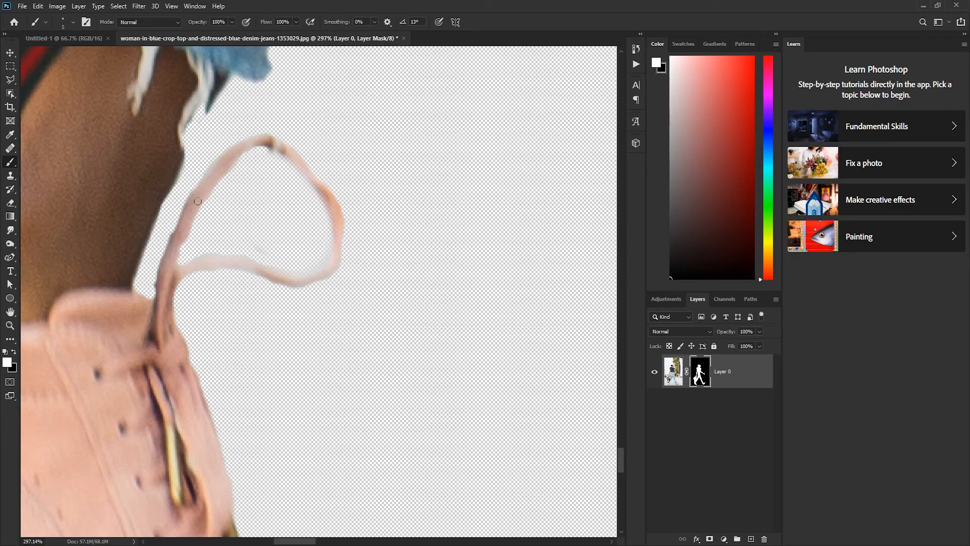
- Paint black on the layer mask with a 20 px brush to remove the background between the bag strap and the rear leg
scroll(332, 219, down, 5)
key(x)
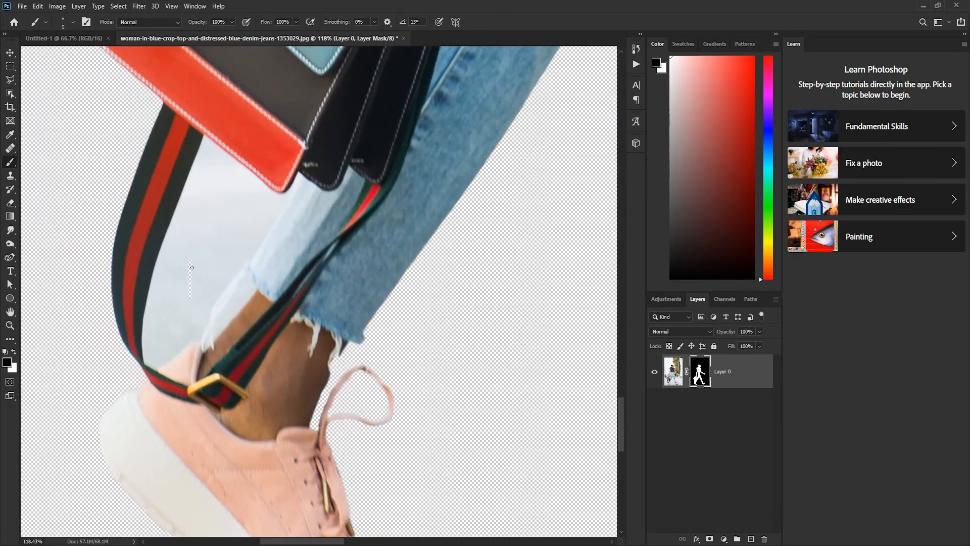
key(backslash)
key(backslash)
key(bracketright)
key(bracketright)
key(bracketright)
key(bracketright)
mouse_move(184, 298)
mouse_down()
mouse_move(226, 212)
mouse_move(227, 187)
mouse_move(213, 168)
mouse_move(166, 291)
mouse_move(190, 318)
mouse_up()
drag(203, 261, 203, 143)
mouse_move(241, 257)
mouse_down()
mouse_move(250, 188)
mouse_move(210, 156)
mouse_move(249, 184)
mouse_move(211, 156)
mouse_move(158, 288)
mouse_move(162, 268)
mouse_up()
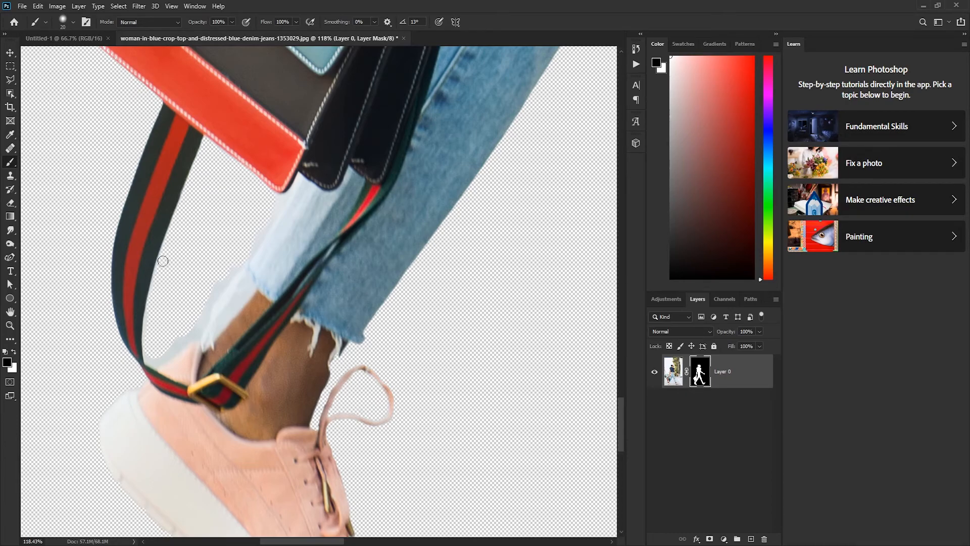
- Mask out the background fringe along the rear trouser hem and the shoe's heel with a 10 px brush
key(bracketright)
scroll(150, 308, up, 5)
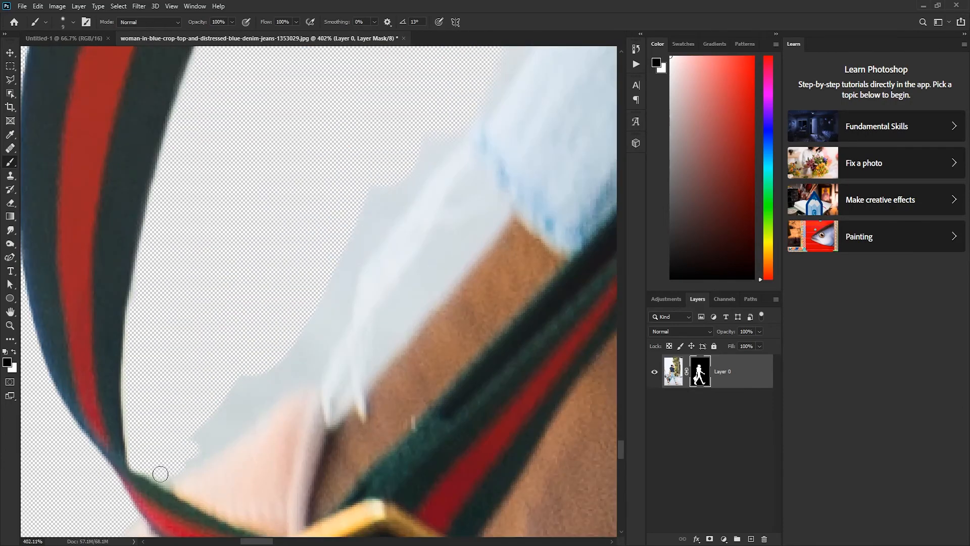
scroll(385, 216, down, 3)
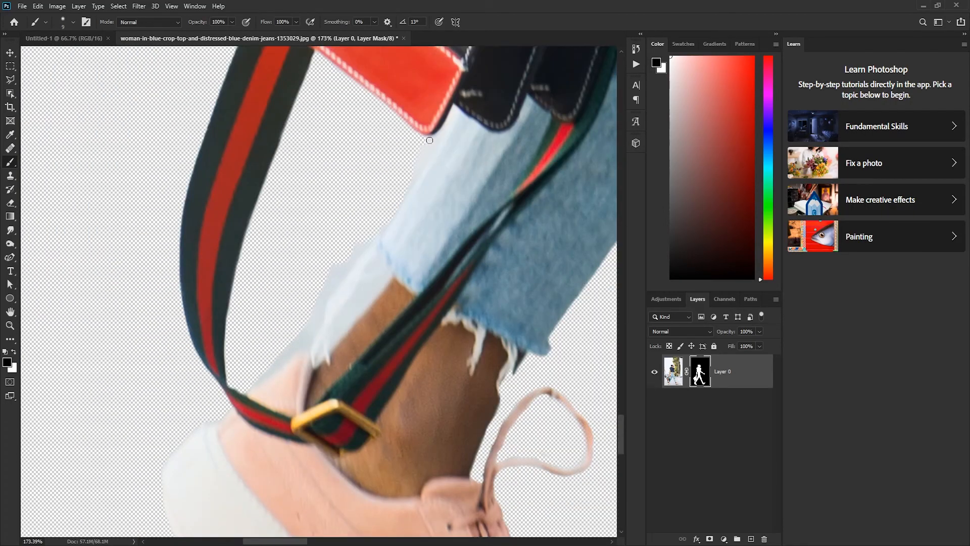
key(bracketright)
scroll(447, 120, down, 3)
scroll(448, 161, up, 4)
mouse_move(337, 281)
mouse_down()
mouse_move(240, 433)
mouse_move(190, 490)
mouse_move(267, 420)
mouse_move(343, 303)
mouse_move(254, 443)
mouse_up()
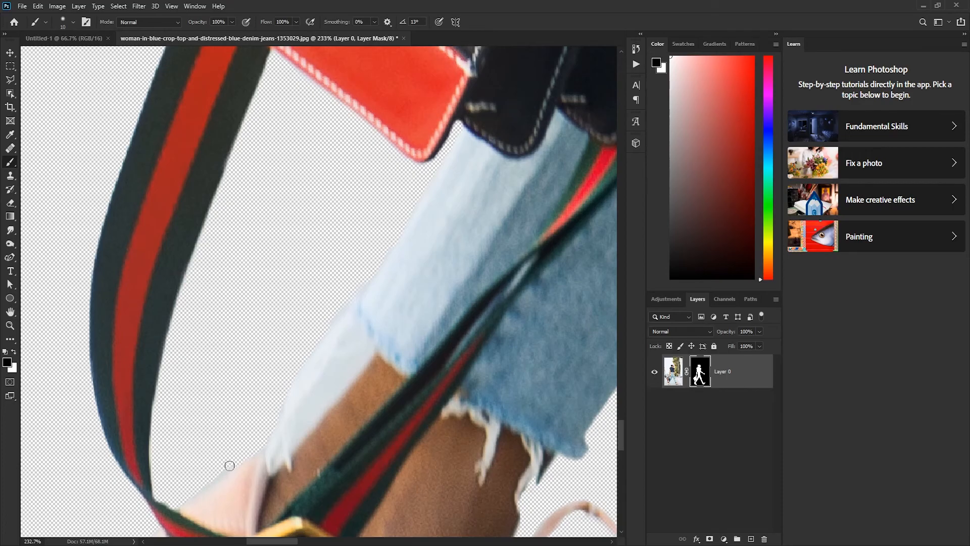
- Mask out the pale threads and background left behind the rear ankle, below the trouser hem
scroll(234, 460, down, 5)
scroll(264, 473, up, 3)
scroll(232, 482, up, 3)
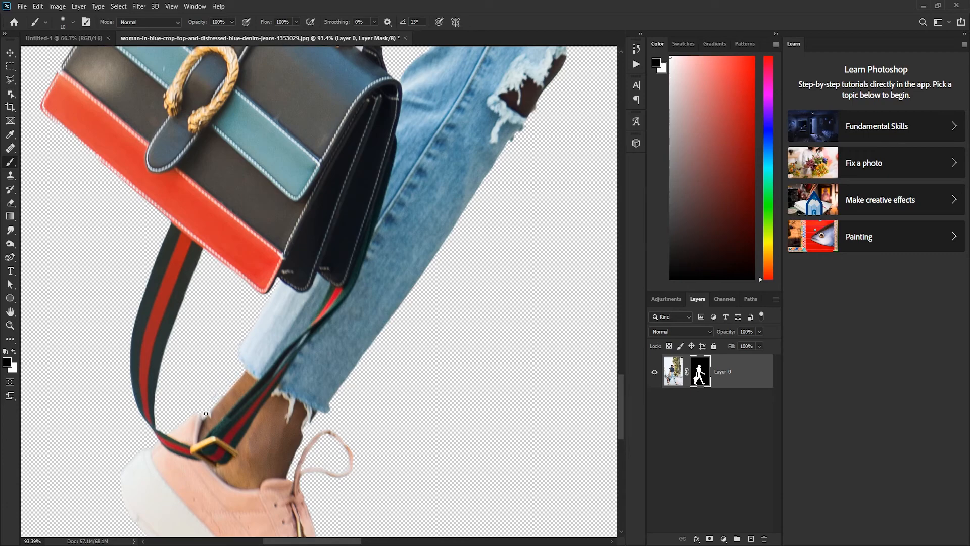
scroll(223, 395, up, 4)
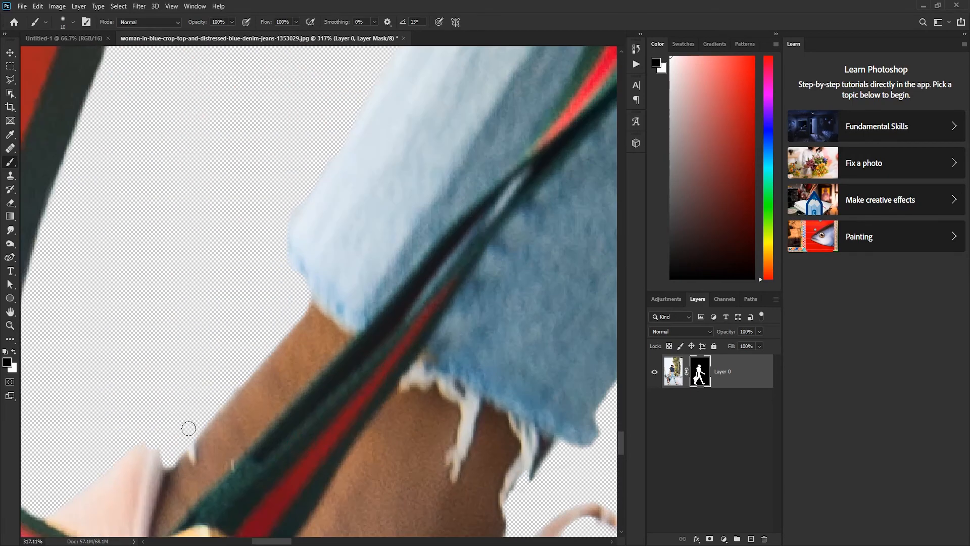
scroll(191, 423, down, 2)
key(bracketright)
key(bracketright)
scroll(260, 208, down, 1)
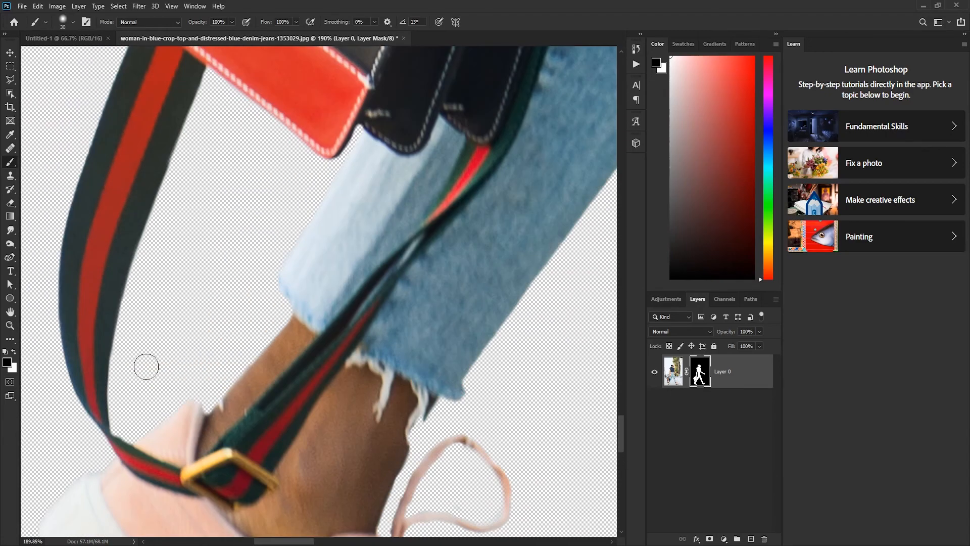
- Copy the woman's cutout layer with its mask and paste it into the Untitled-1 document
scroll(151, 342, down, 2)
key(x)
scroll(168, 384, down, 1)
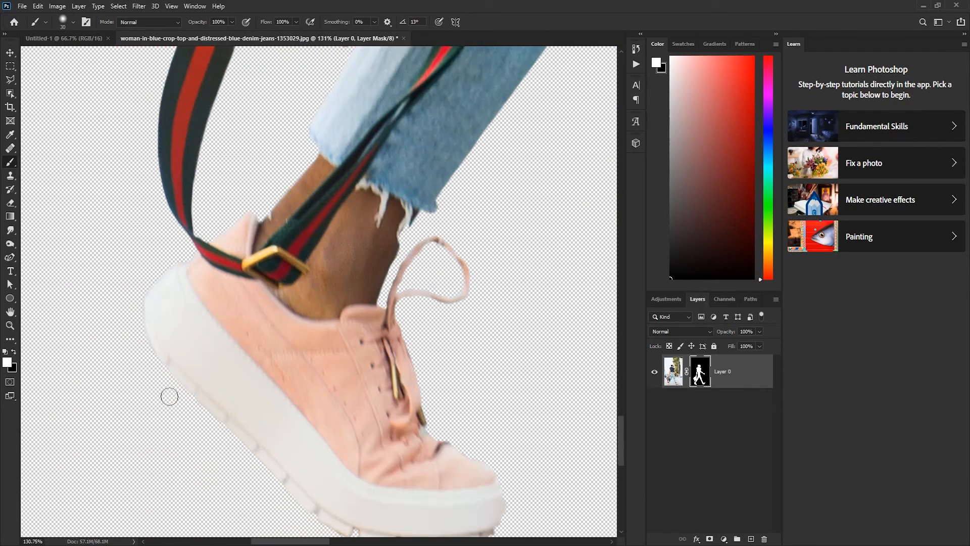
scroll(248, 391, down, 1)
scroll(273, 387, down, 1)
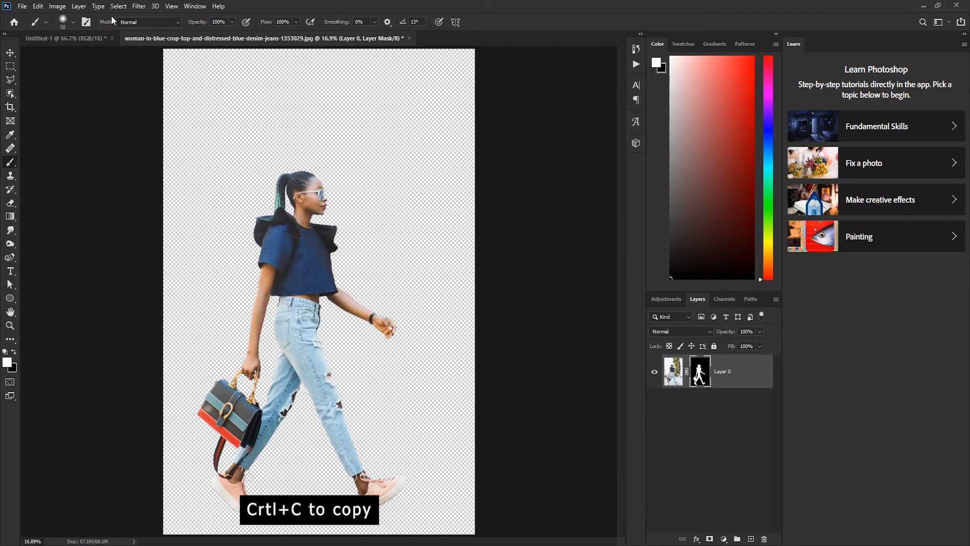
click(65, 39)
key(ctrl+v)
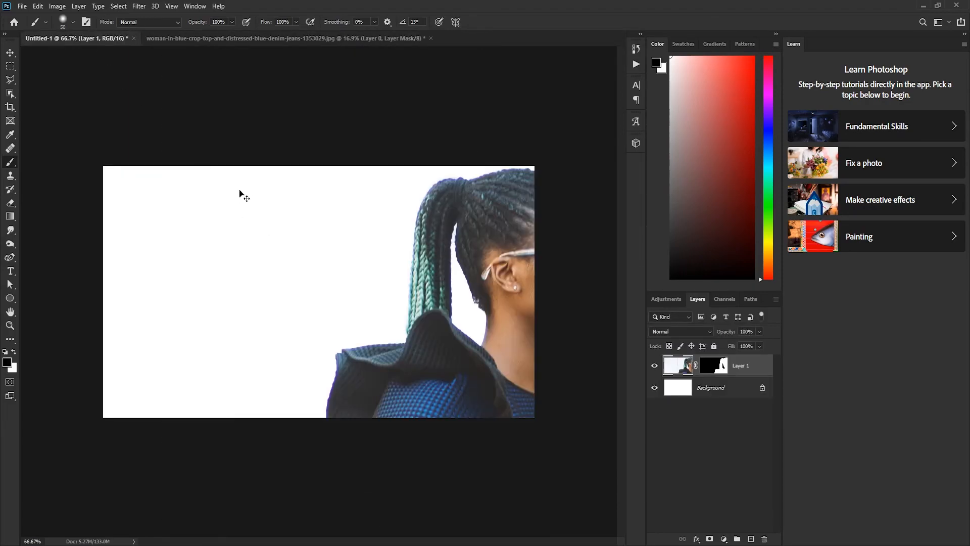
- Scale the pasted woman to about 15.4% with Free Transform and centre her horizontally so her full figure fits the canvas
key(ctrl+t)
click(210, 22)
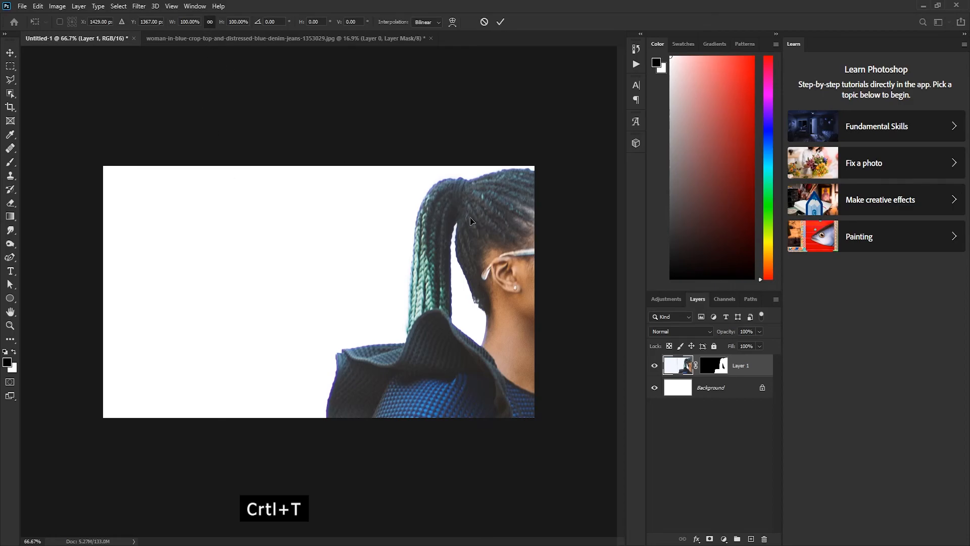
drag(470, 221, 255, 207)
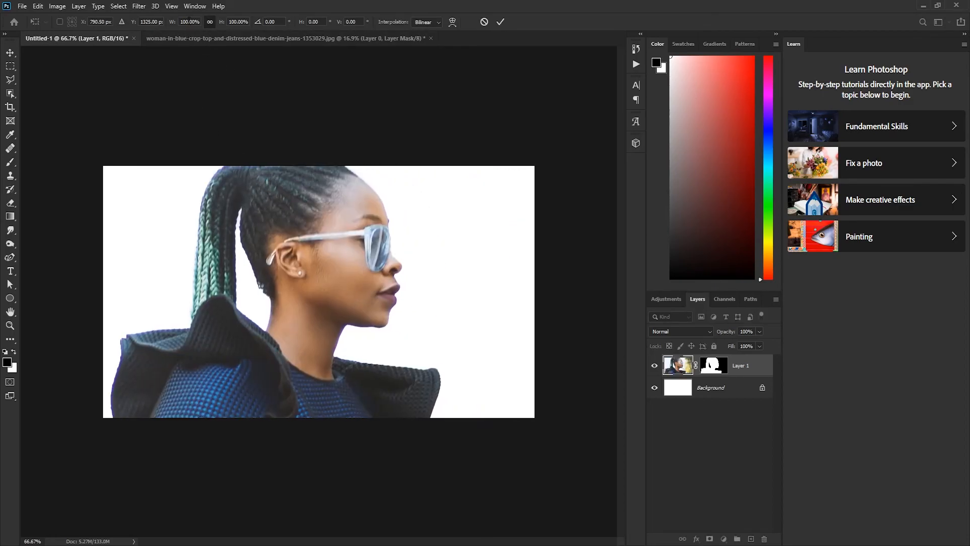
click(171, 25)
text(20)
key(Return)
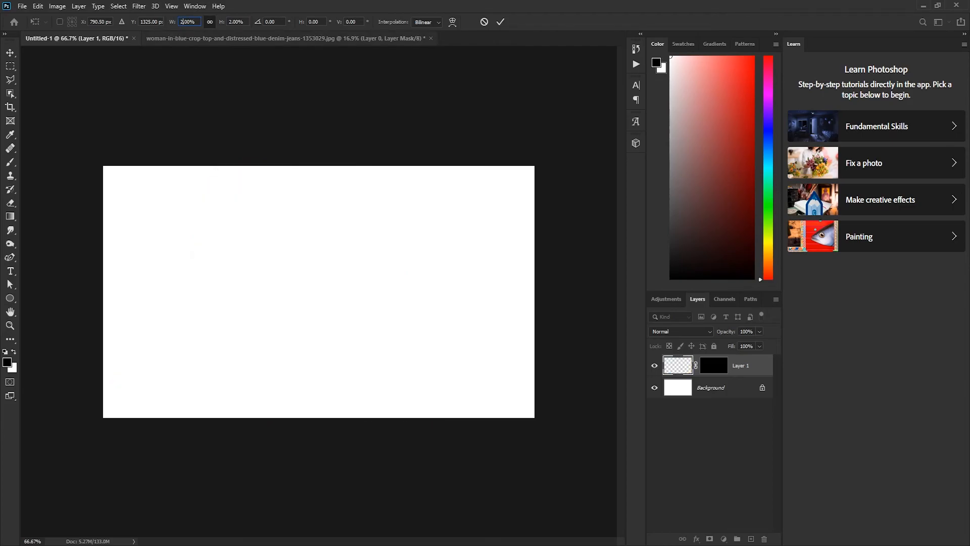
drag(333, 435, 304, 118)
drag(319, 61, 320, 147)
drag(316, 269, 314, 261)
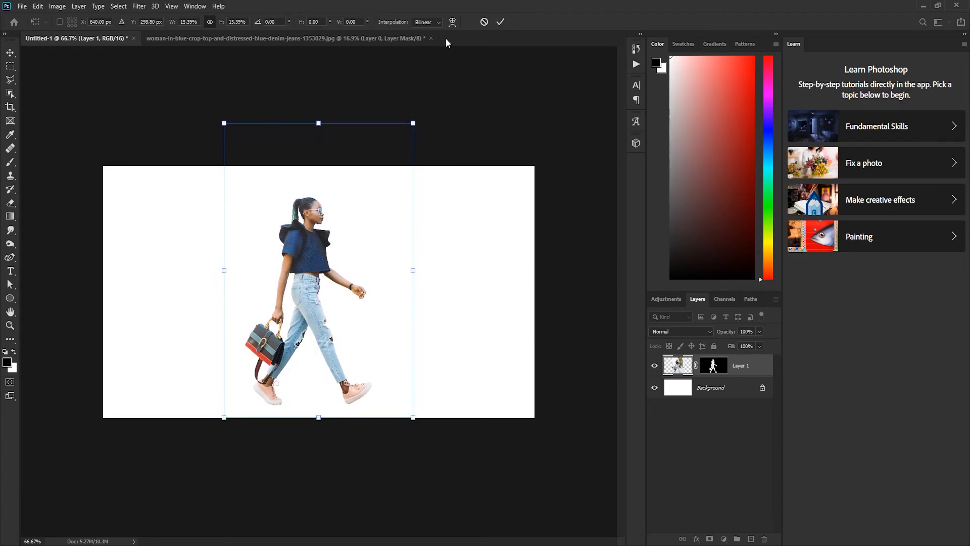
click(498, 23)
key(b)
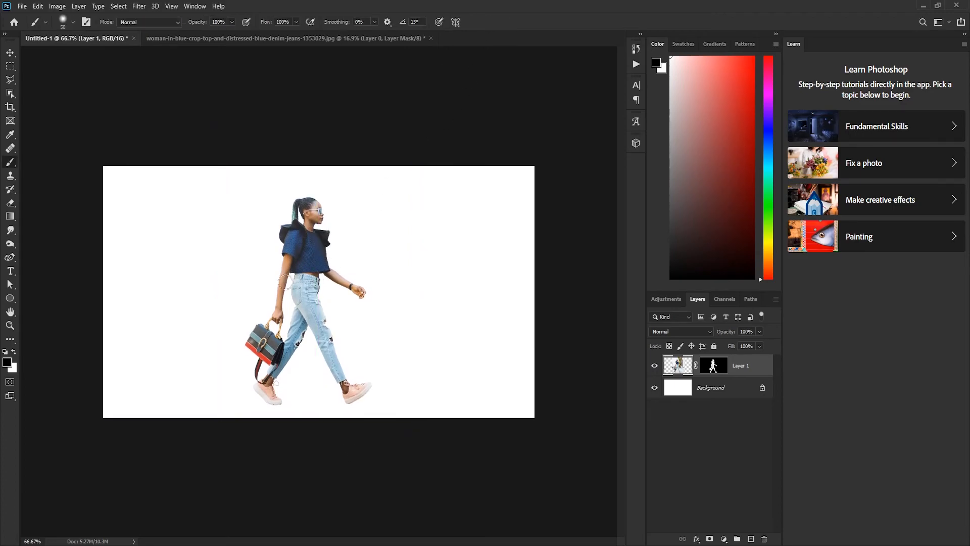
- Copy a very narrow vertical strip of the front ankle and shoe to a new layer and place it below the woman's layer
click(11, 66)
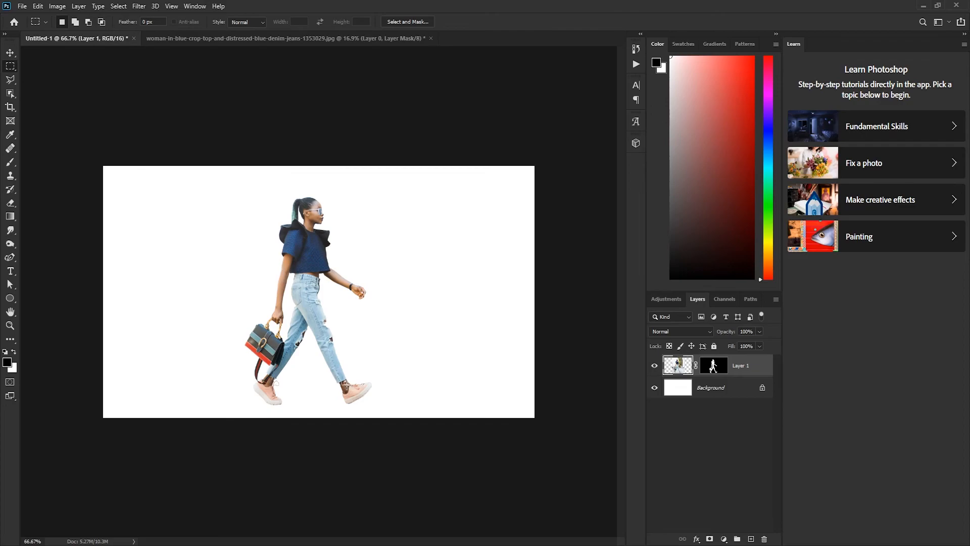
drag(347, 386, 349, 406)
key(ctrl+c)
key(ctrl+v)
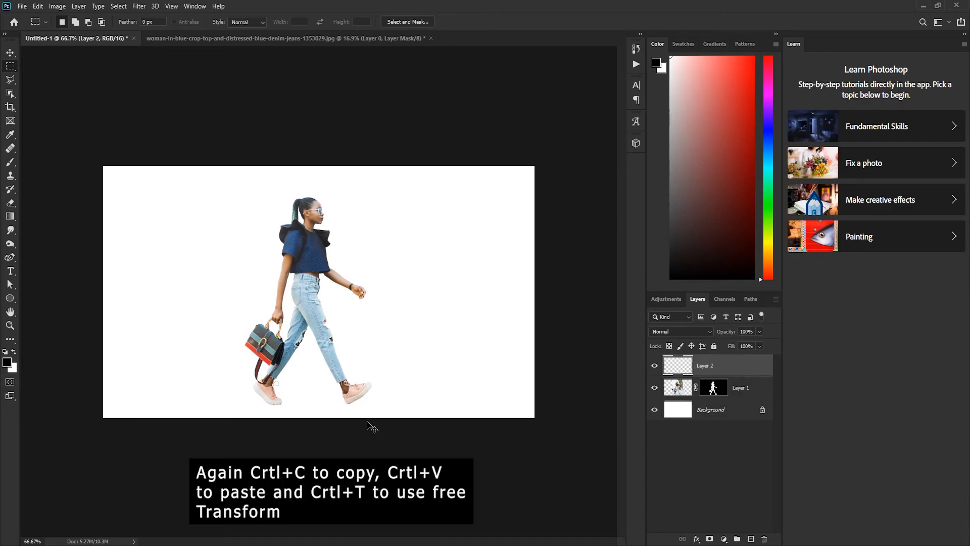
drag(727, 368, 733, 394)
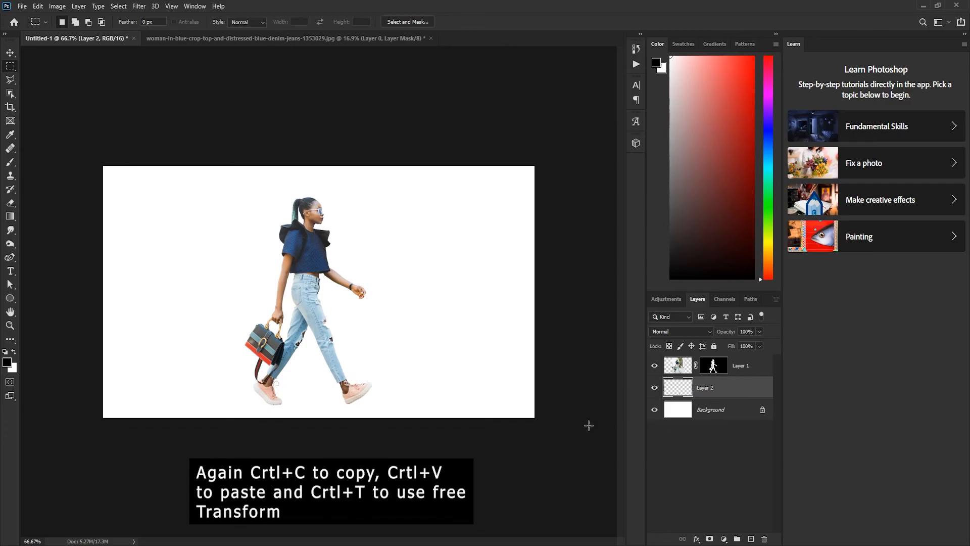
- Stretch the shoe strip horizontally to 12800% with Free Transform so it spans the full canvas width
key(ctrl+t)
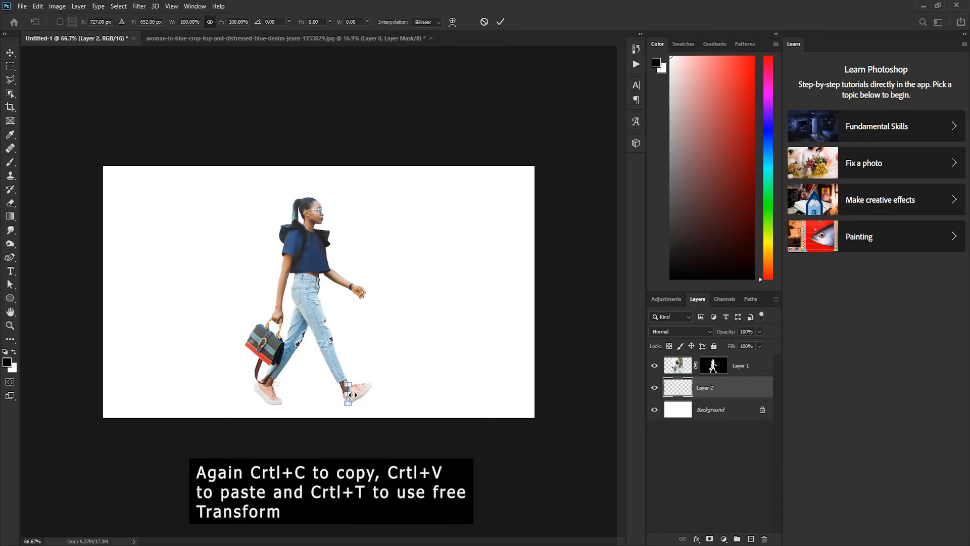
drag(353, 394, 538, 384)
drag(347, 394, 104, 393)
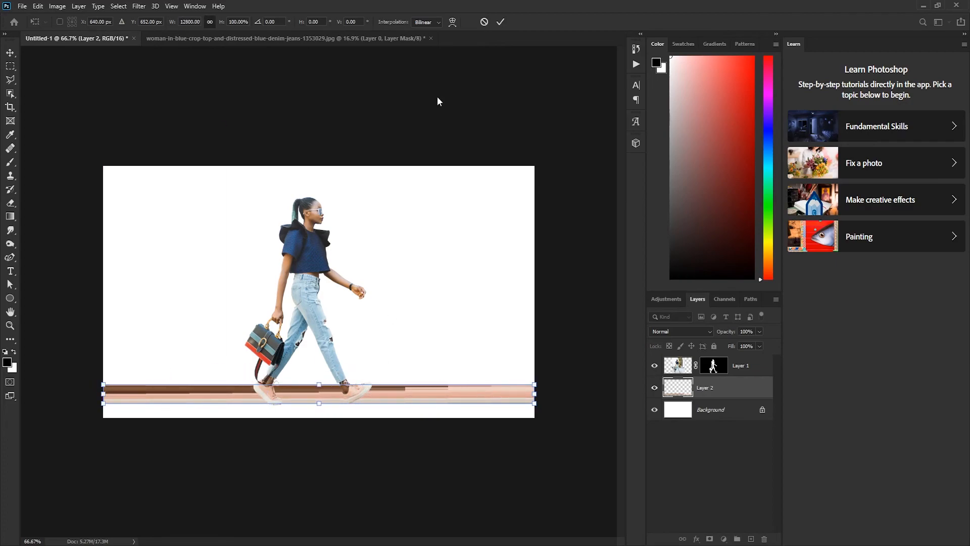
click(500, 22)
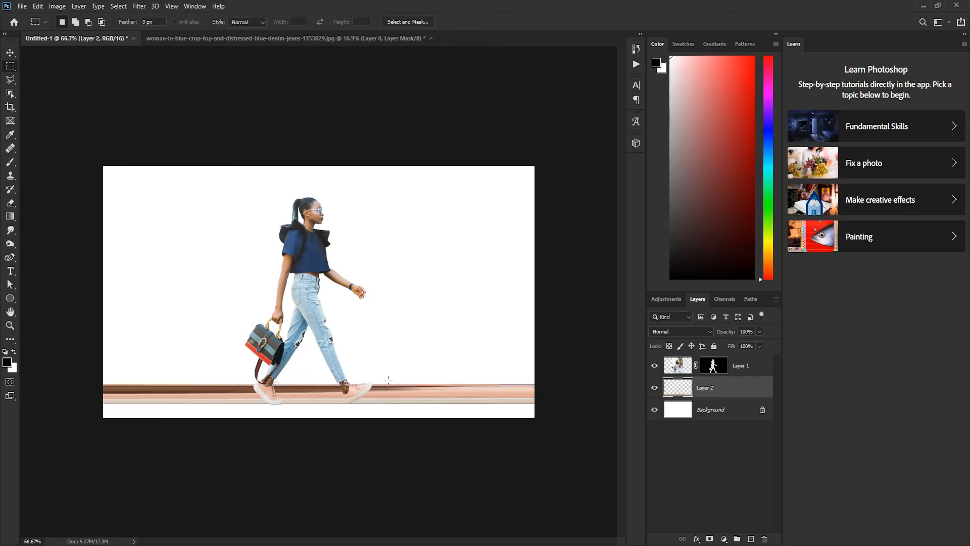
- Duplicate a narrow strip of the front trouser leg just above the hem to a new layer and place it below the woman's layer
scroll(341, 373, up, 6)
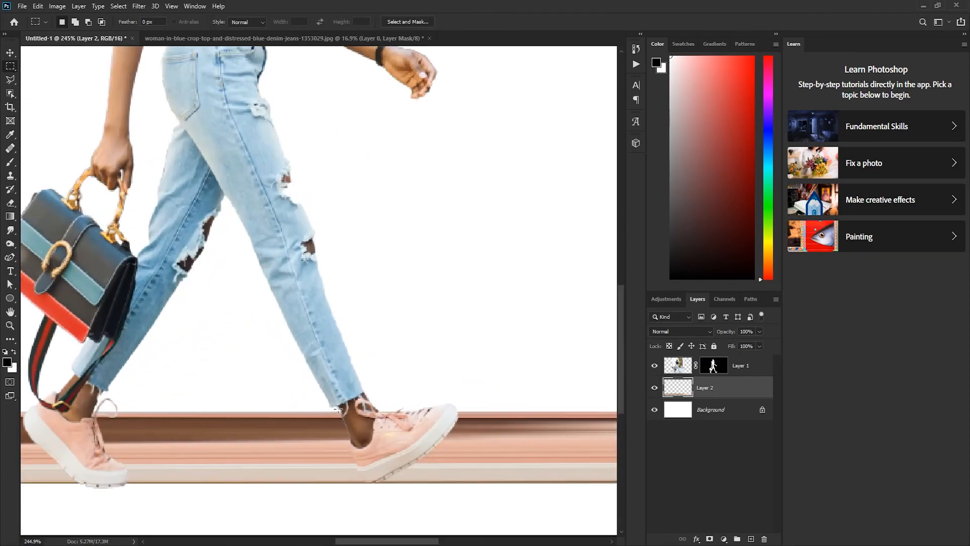
drag(316, 319, 336, 402)
click(680, 360)
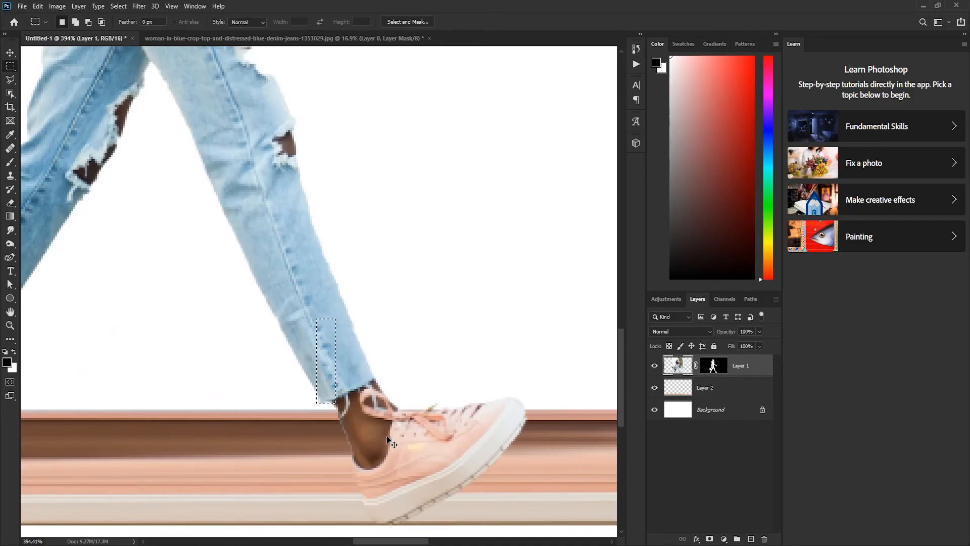
key(ctrl+j)
scroll(372, 390, down, 5)
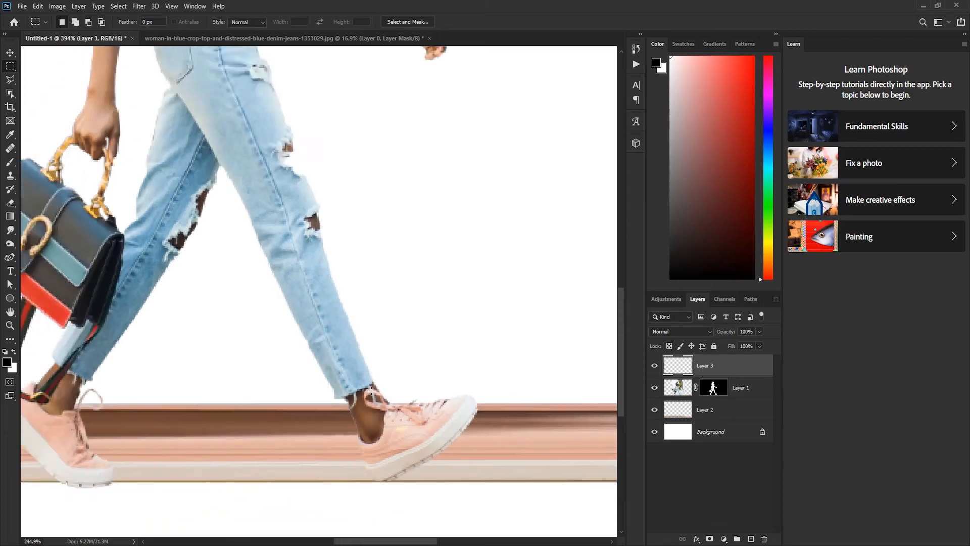
drag(713, 373, 715, 399)
- Stretch the trouser hem strip horizontally with Free Transform across the full canvas width
key(ctrl+t)
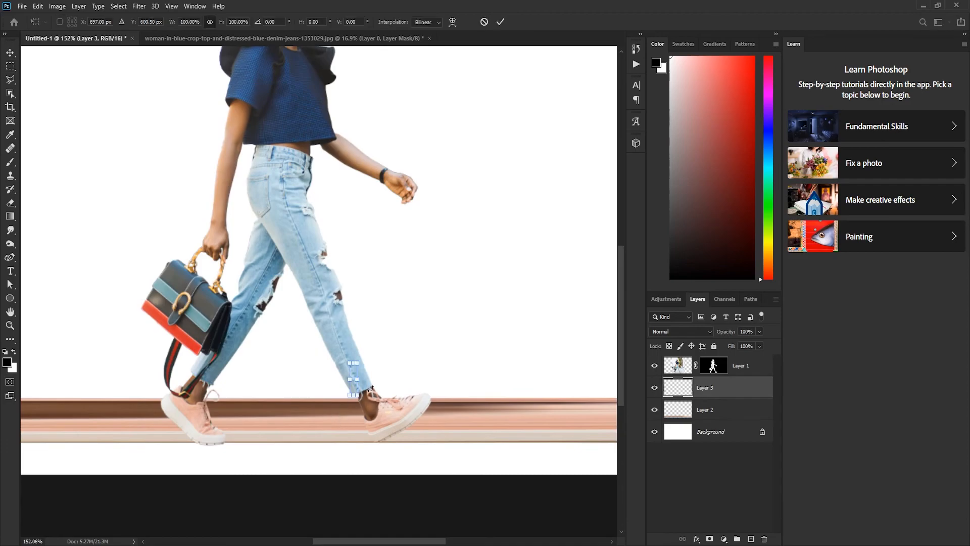
drag(357, 387, 558, 386)
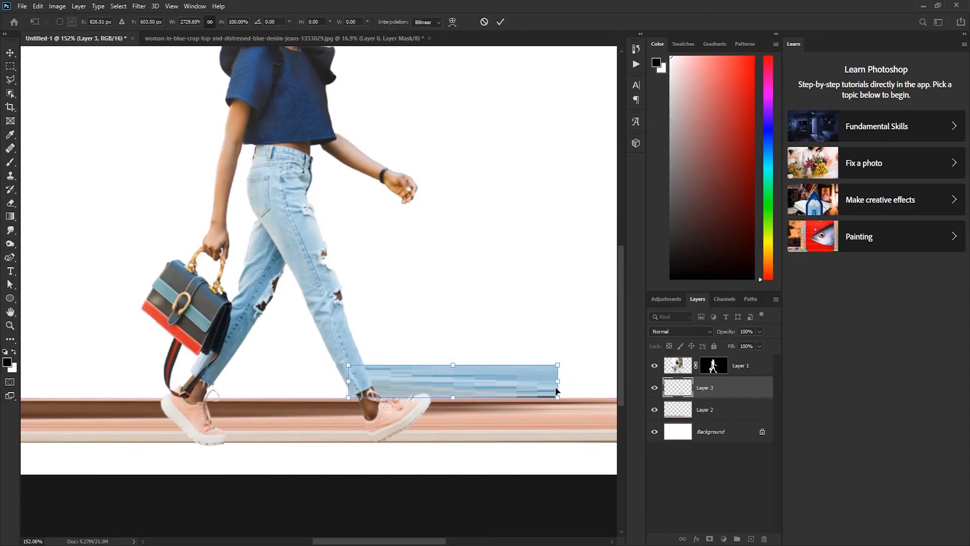
drag(349, 381, 23, 385)
scroll(280, 404, down, 3)
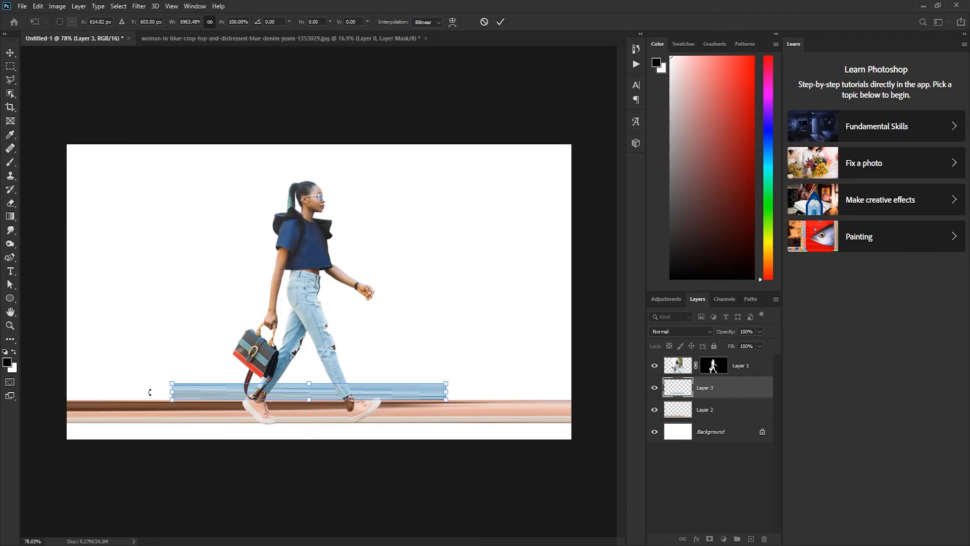
drag(171, 391, 66, 392)
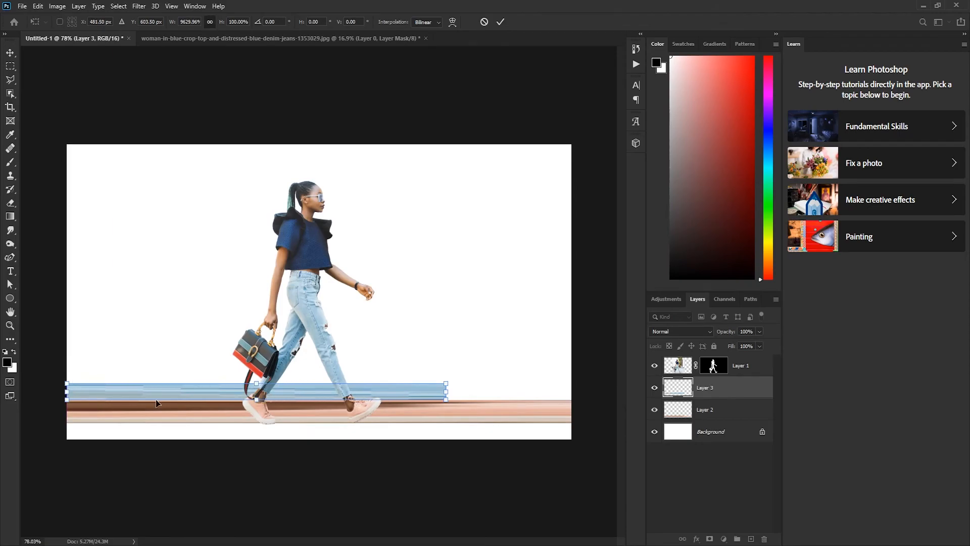
drag(444, 392, 572, 392)
click(500, 23)
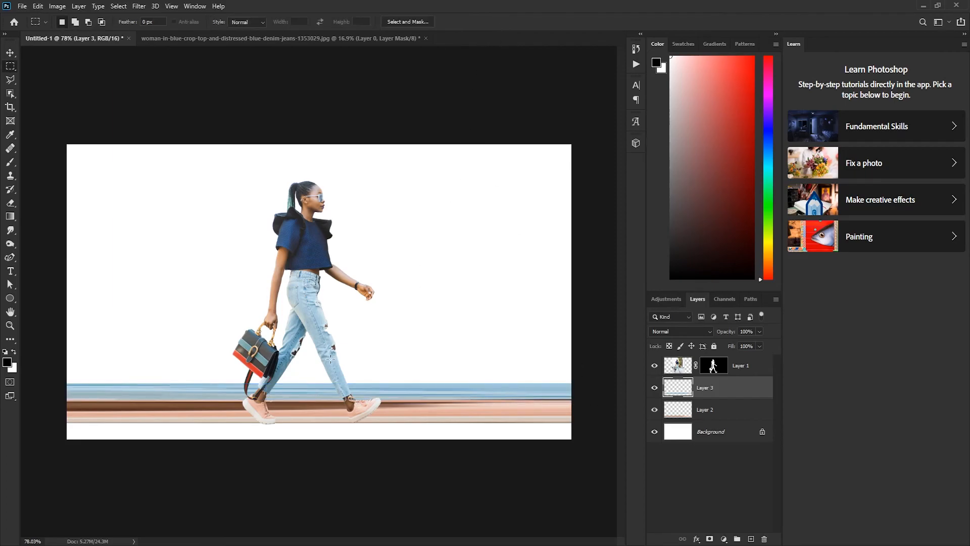
- Duplicate a narrow strip of the front trouser leg from knee to calf to a new layer below the woman's layer
drag(330, 339, 338, 383)
click(675, 367)
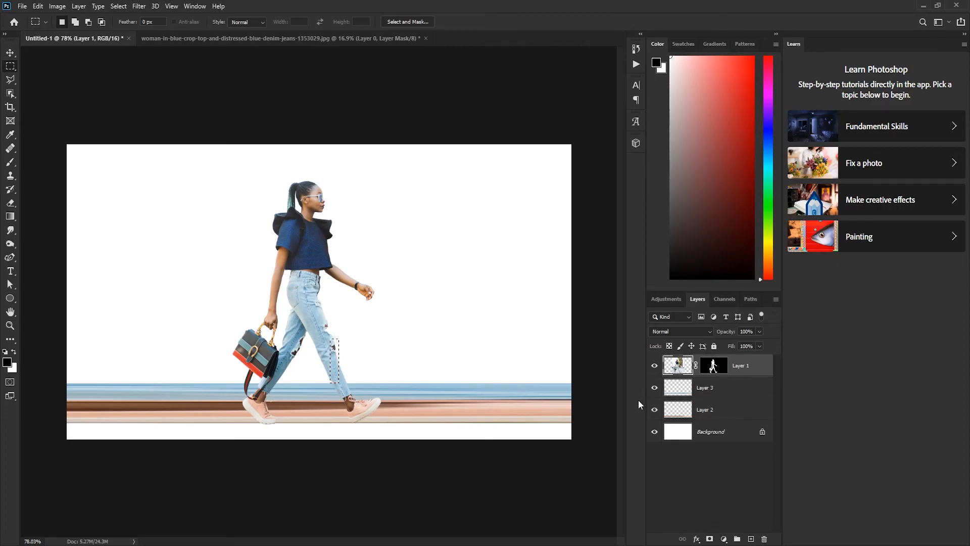
key(ctrl+j)
drag(694, 390, 707, 361)
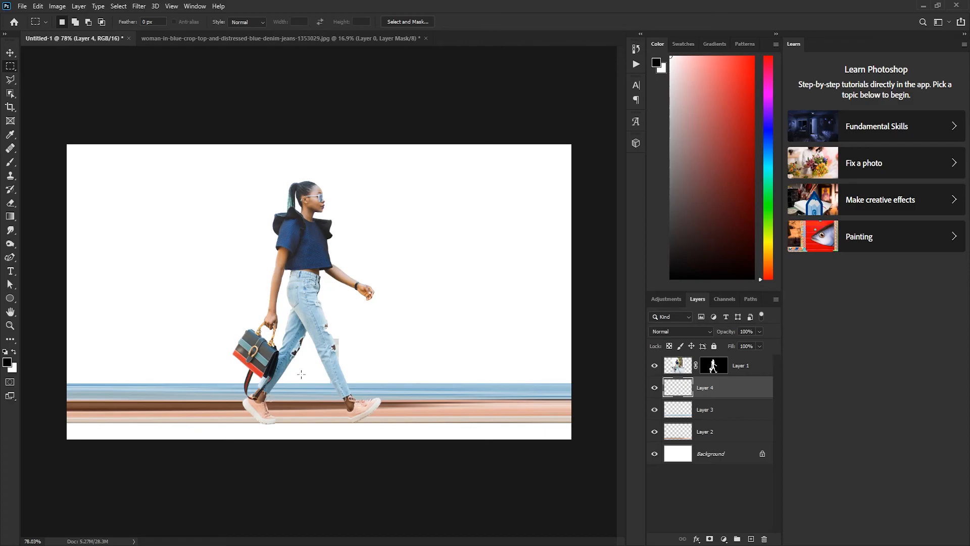
- Stretch the knee-to-calf trouser strip horizontally to 5818.18% with Free Transform so it spans the full canvas width
key(ctrl+t)
drag(339, 361, 571, 361)
drag(334, 364, 63, 362)
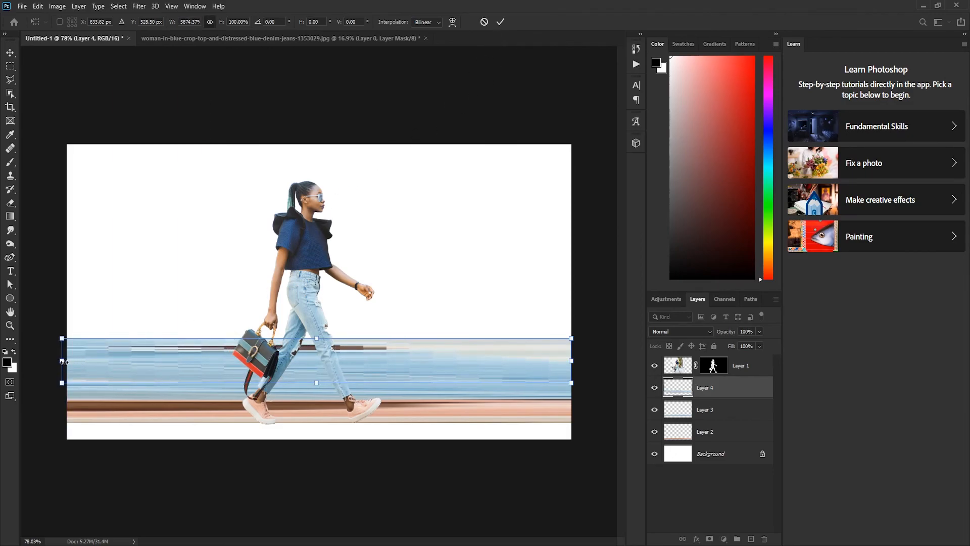
drag(62, 361, 66, 362)
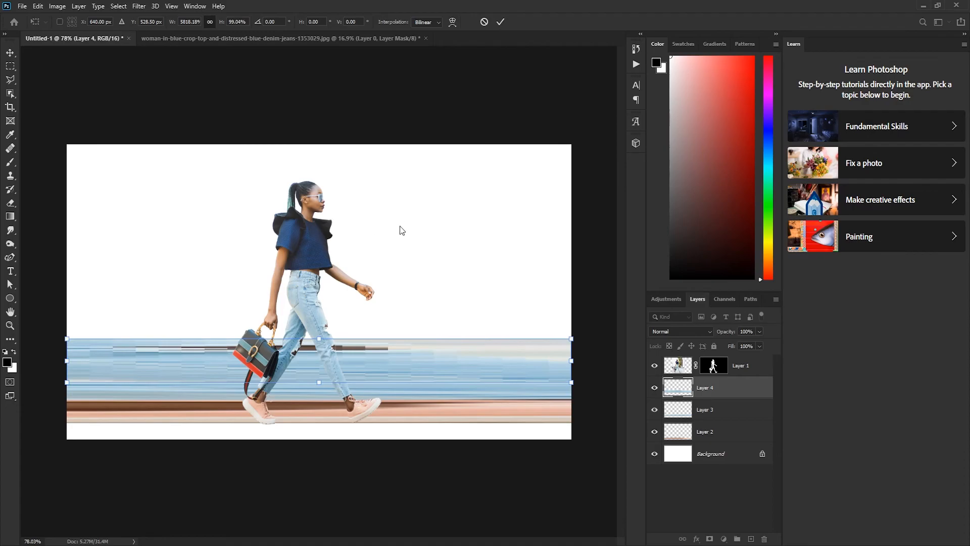
click(500, 23)
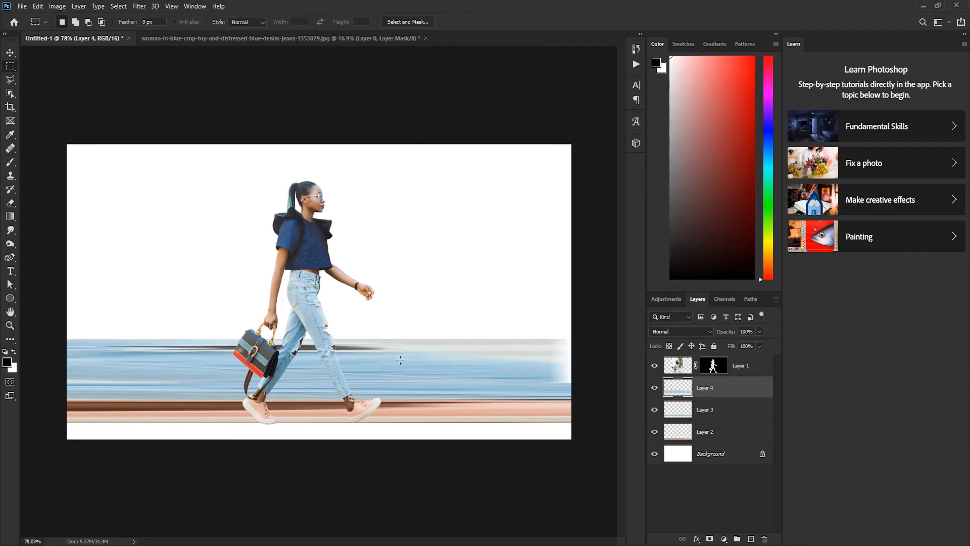
click(11, 53)
drag(405, 360, 407, 362)
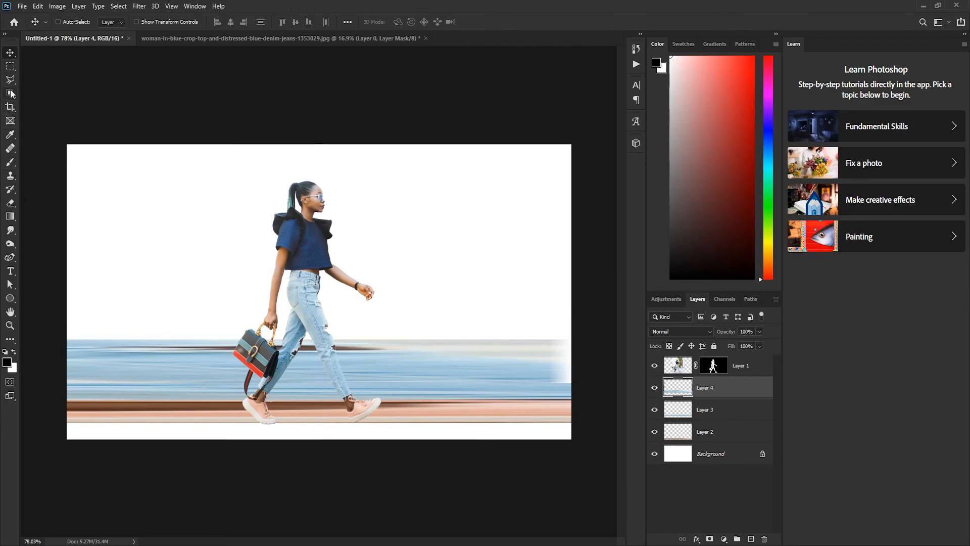
click(10, 67)
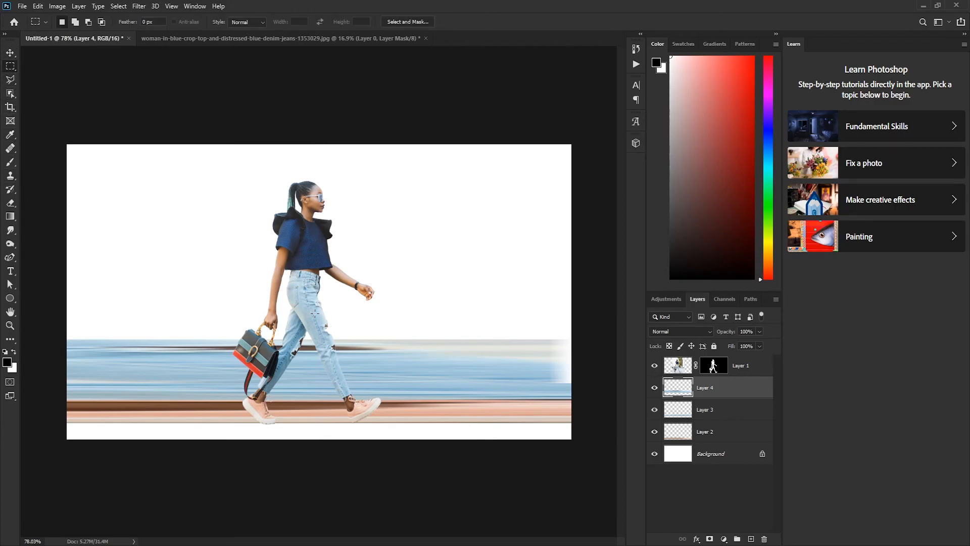
drag(321, 311, 327, 339)
key(ctrl+j)
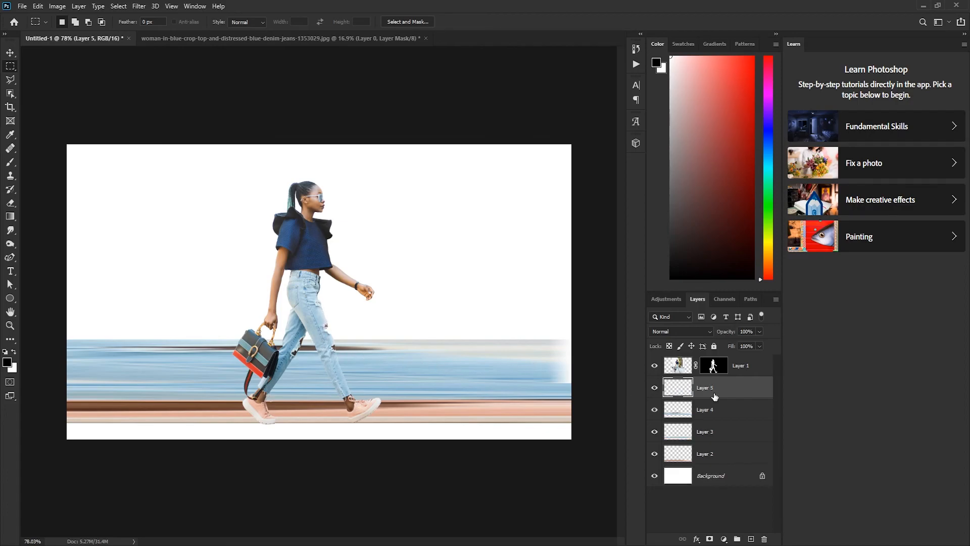
drag(714, 396, 764, 539)
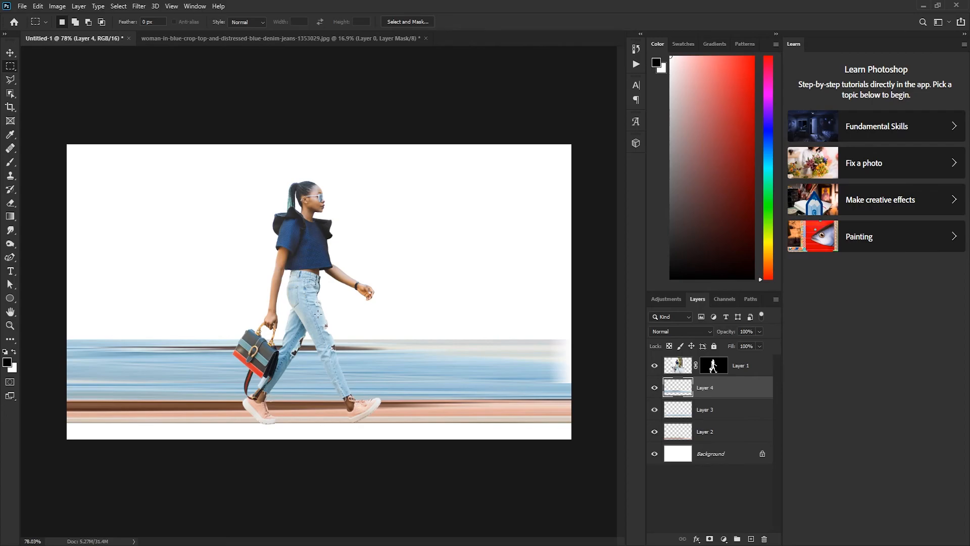
- Duplicate a narrow strip of the front trouser leg from mid-thigh to knee to a new layer below the woman's layer
drag(318, 310, 325, 340)
click(688, 369)
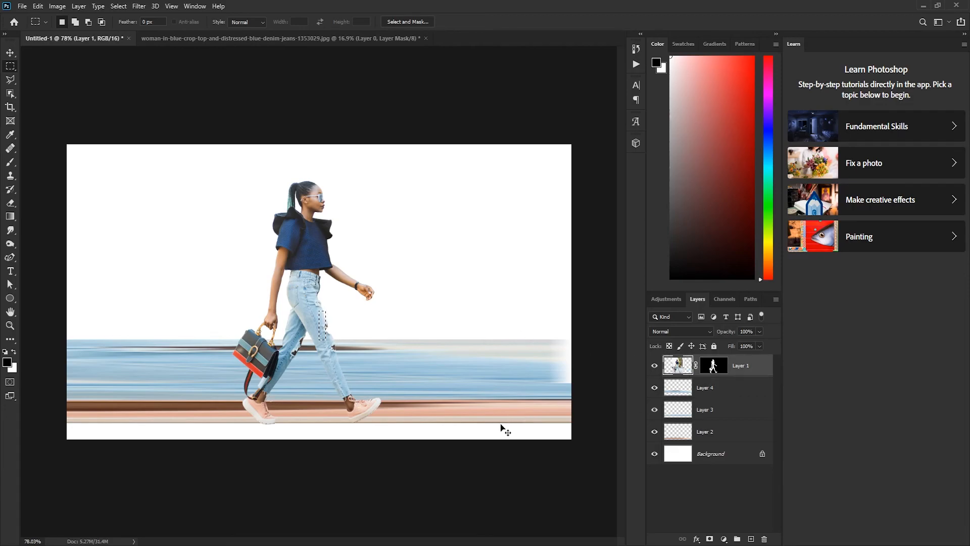
key(ctrl+j)
drag(748, 371, 741, 399)
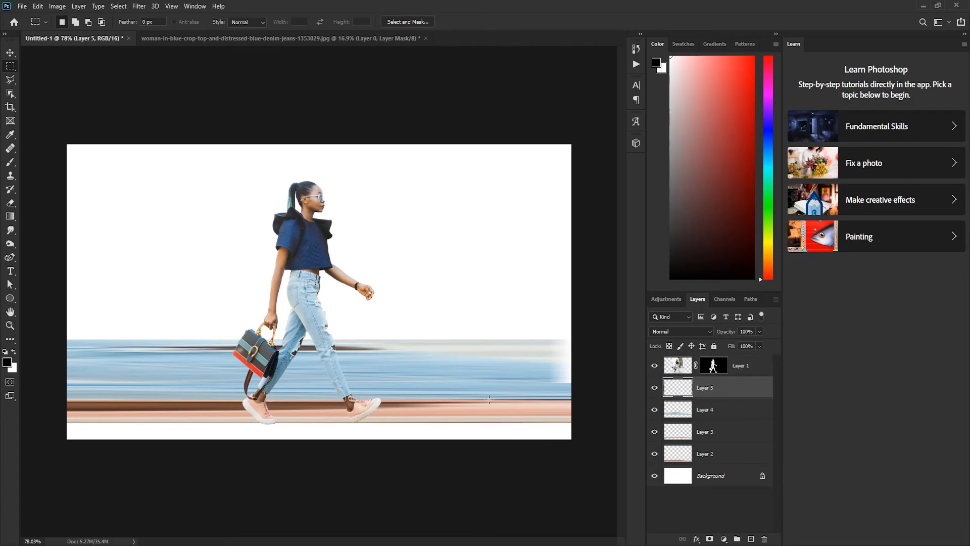
- Stretch the thigh-to-knee trouser strip horizontally to 7111.11% with Free Transform across the full canvas width
key(ctrl+t)
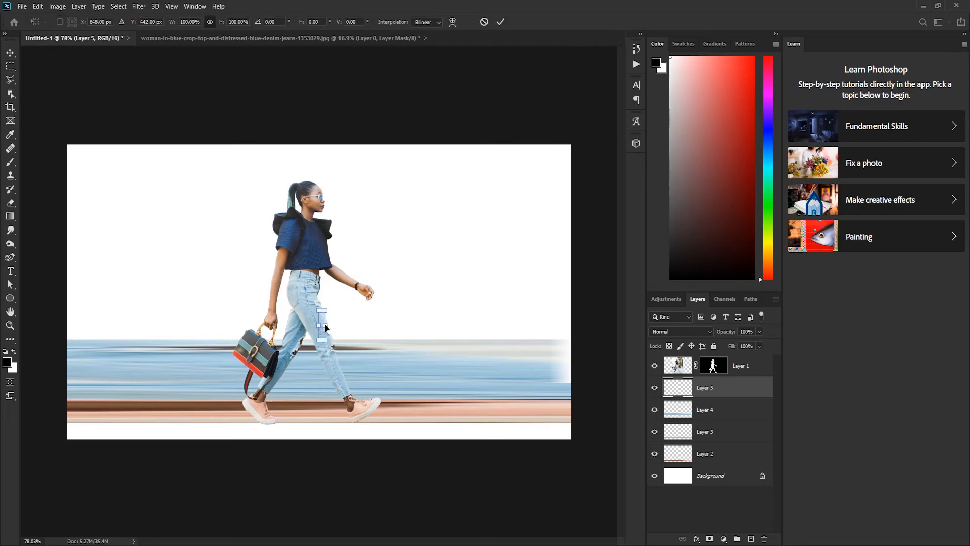
drag(328, 327, 572, 325)
drag(318, 326, 67, 329)
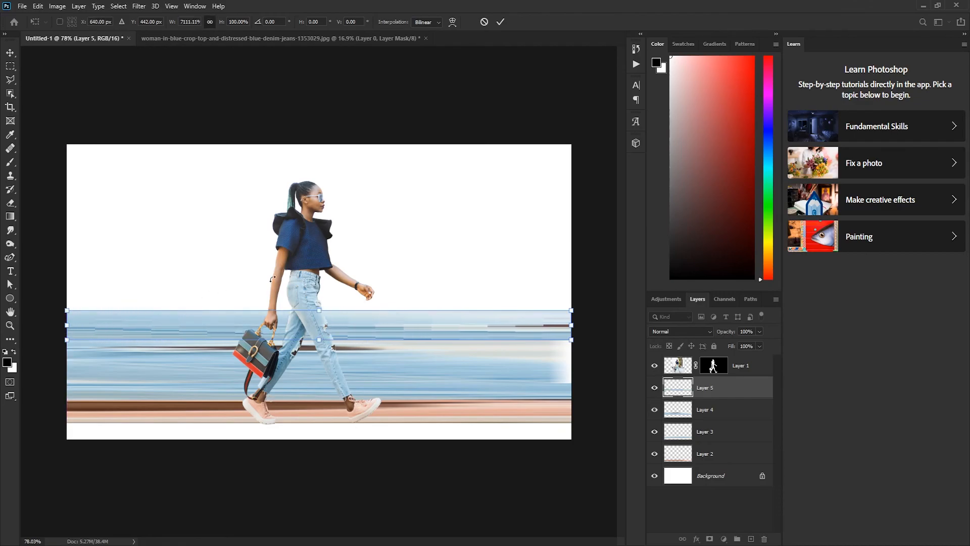
click(500, 22)
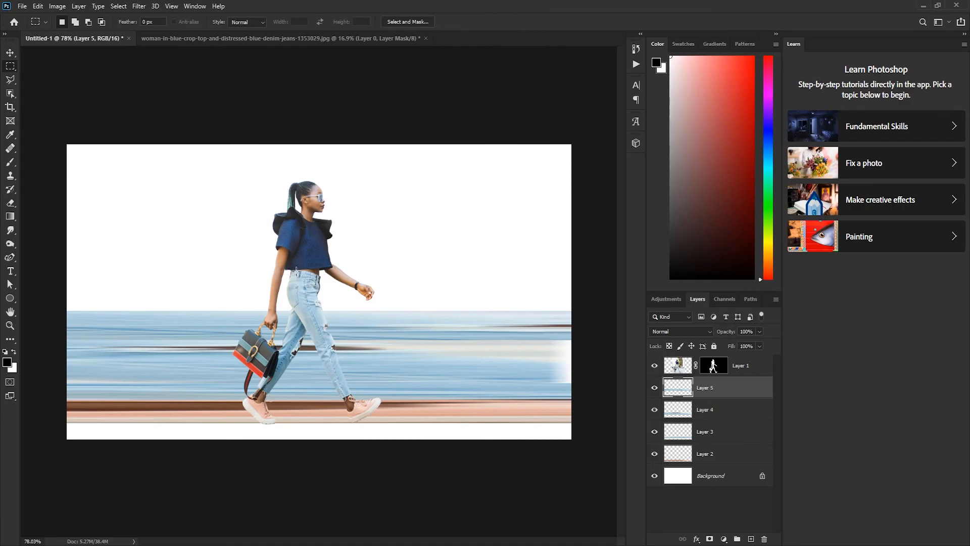
- Duplicate a narrow strip of the jeans from waistband to mid-thigh to a new layer below the woman's layer
drag(297, 271, 304, 311)
click(681, 364)
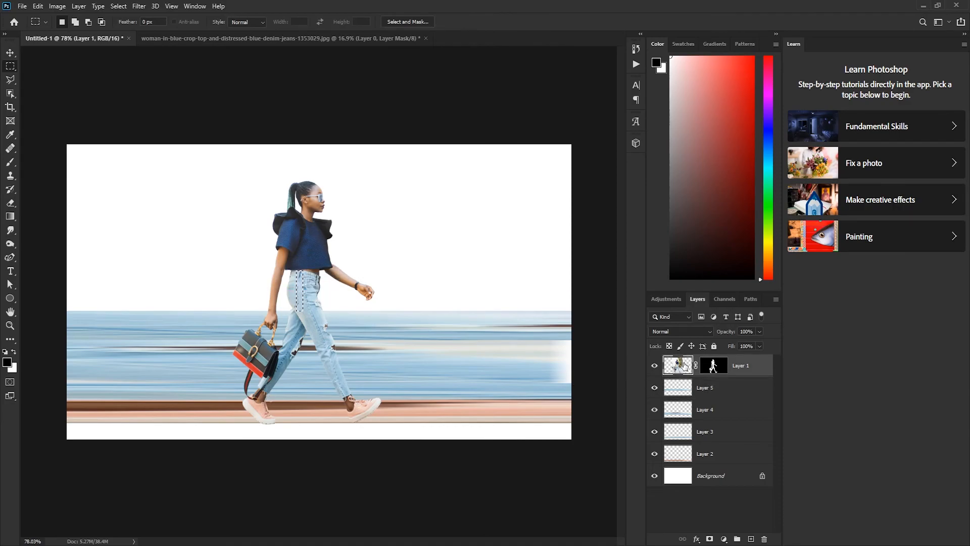
key(ctrl+j)
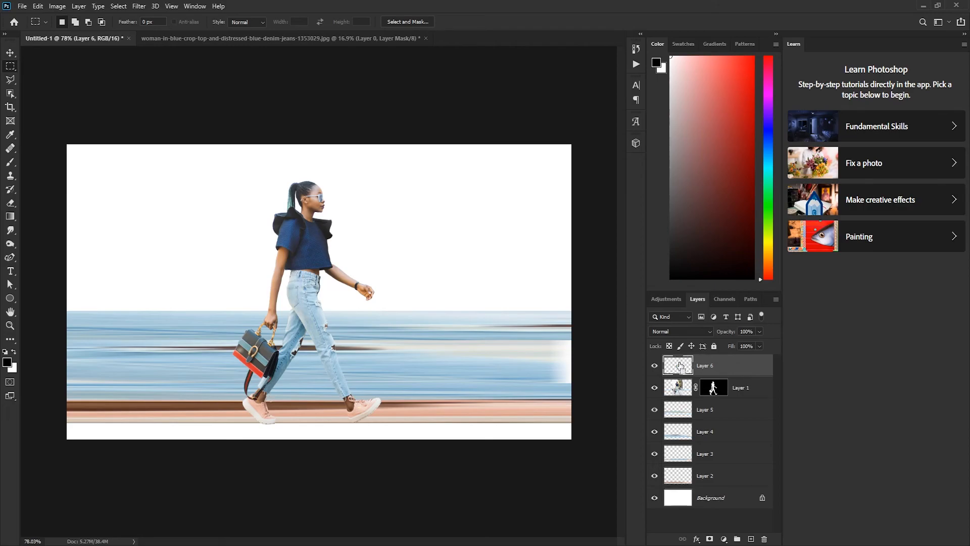
drag(724, 369, 720, 399)
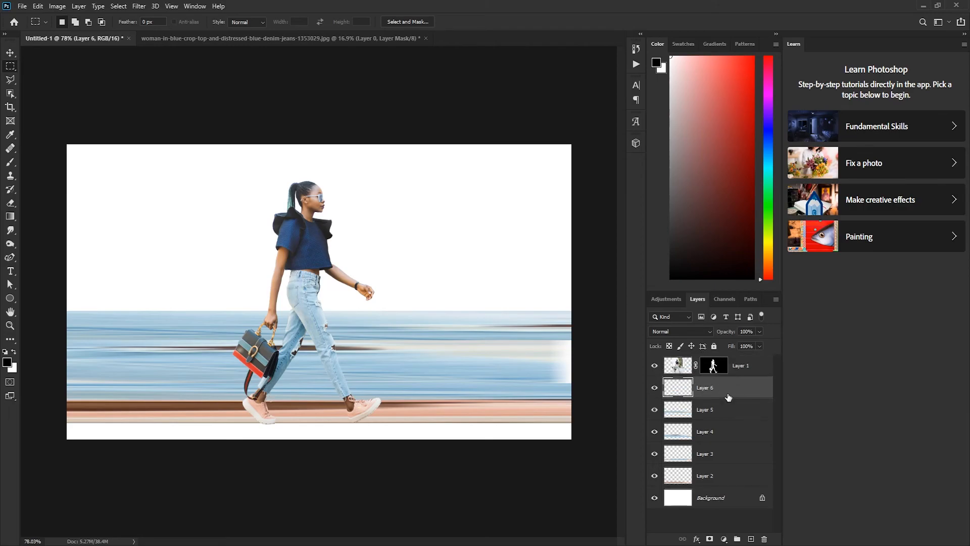
- Stretch the waist-to-thigh jeans strip horizontally to 7529.41% with Free Transform so it spans the full canvas width
key(ctrl+t)
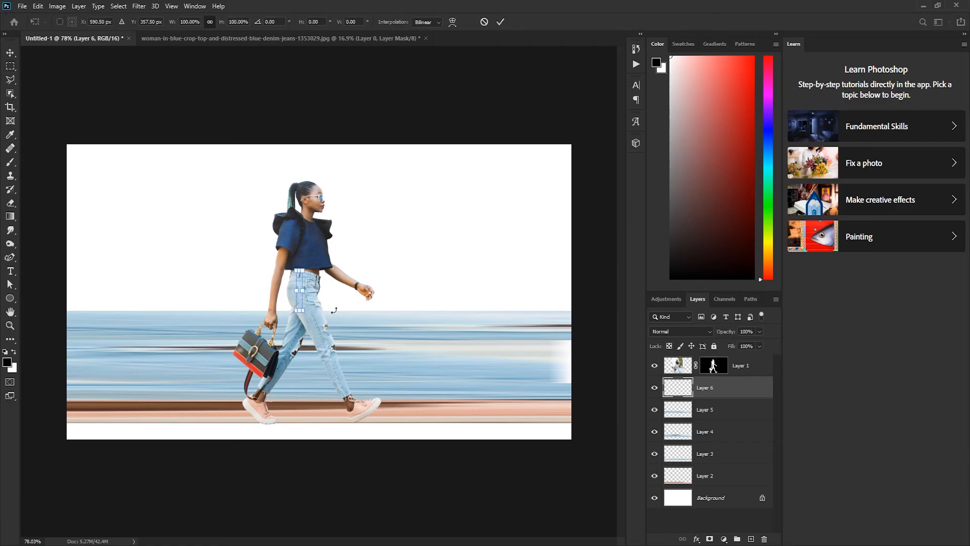
drag(302, 290, 571, 300)
drag(296, 292, 67, 292)
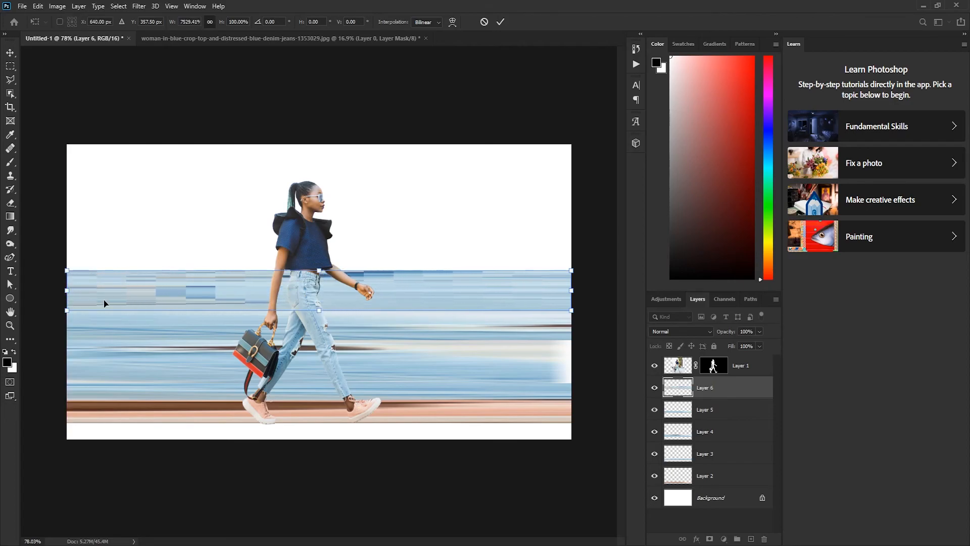
click(499, 23)
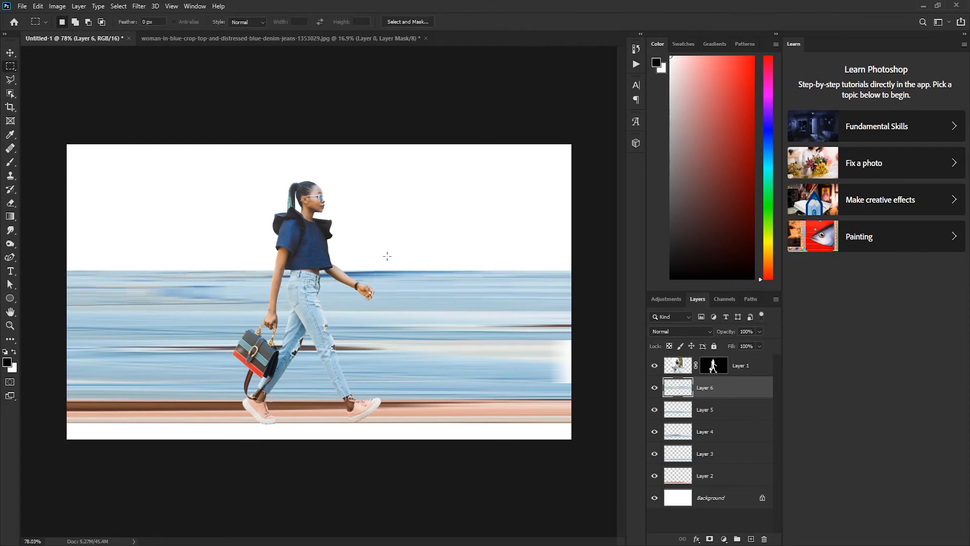
- Duplicate a narrow strip of the lower part of the blue top to a new layer below the woman's layer
drag(306, 241, 311, 271)
click(685, 367)
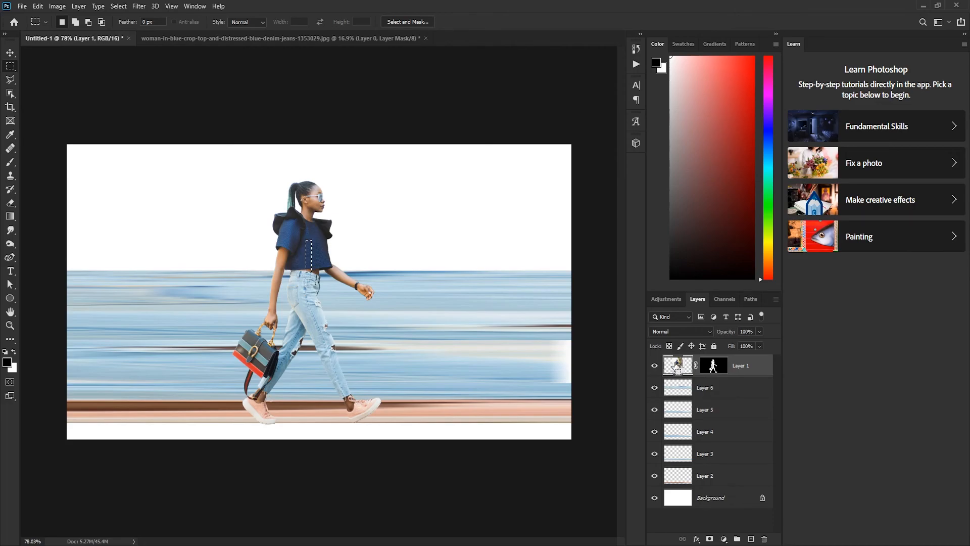
key(ctrl+j)
drag(717, 368, 714, 389)
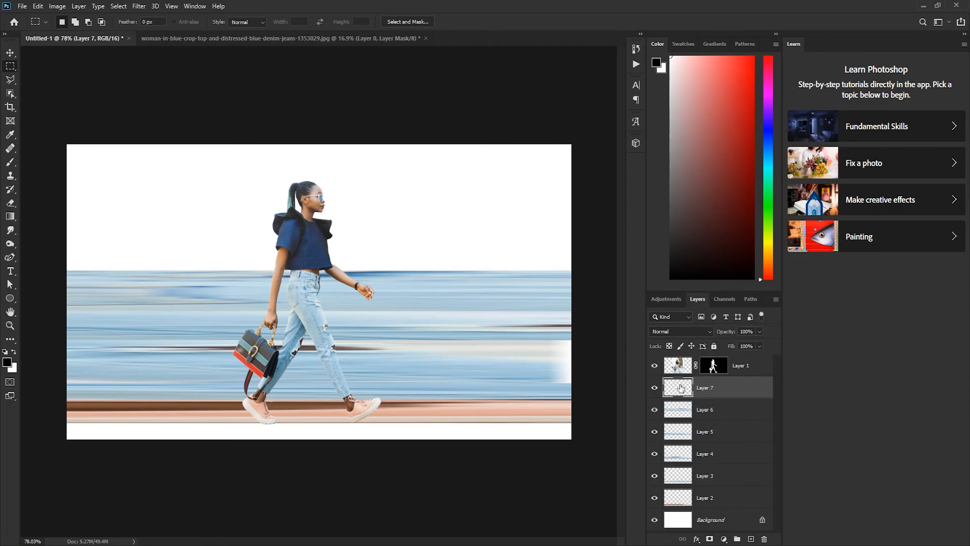
- Stretch the lower blue top strip horizontally to 8000% with Free Transform across the full canvas width
key(ctrl+t)
drag(313, 256, 571, 255)
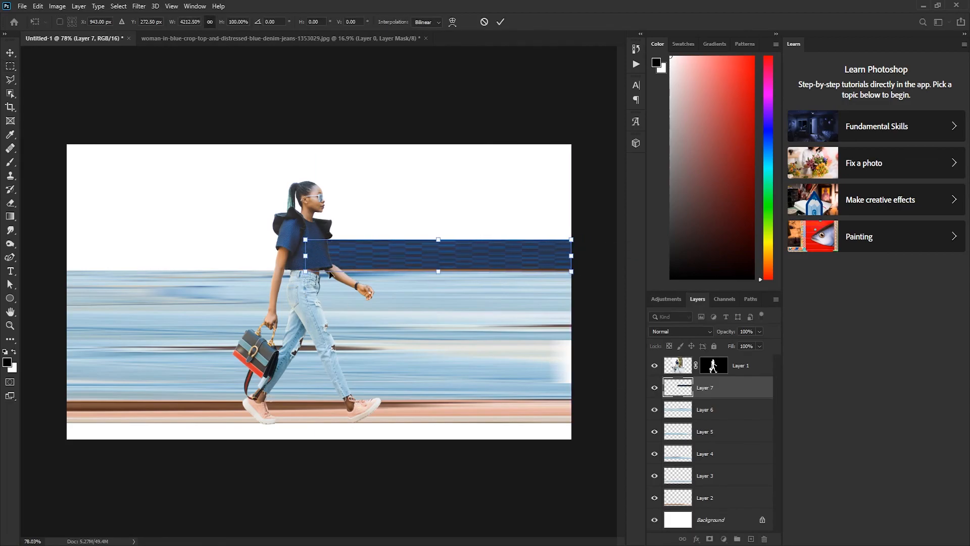
drag(305, 255, 67, 256)
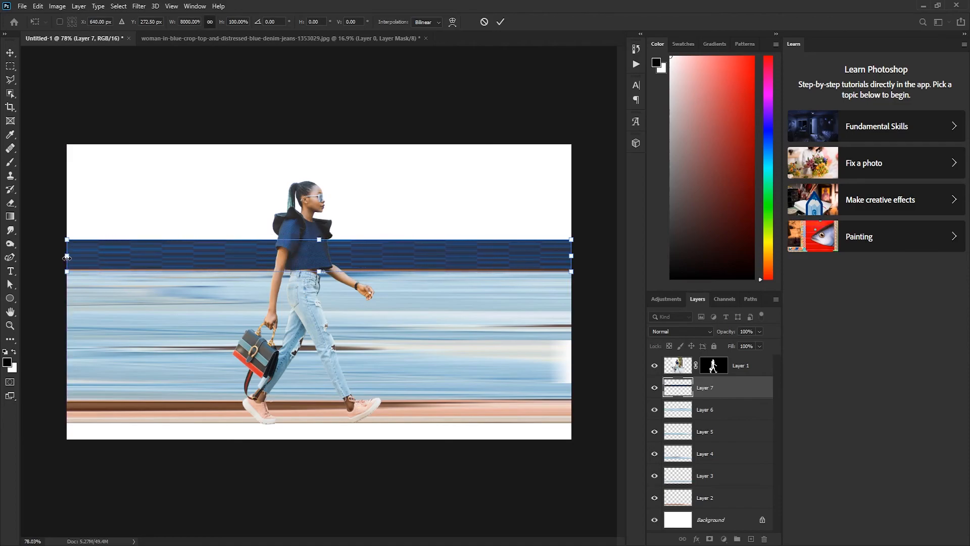
click(501, 22)
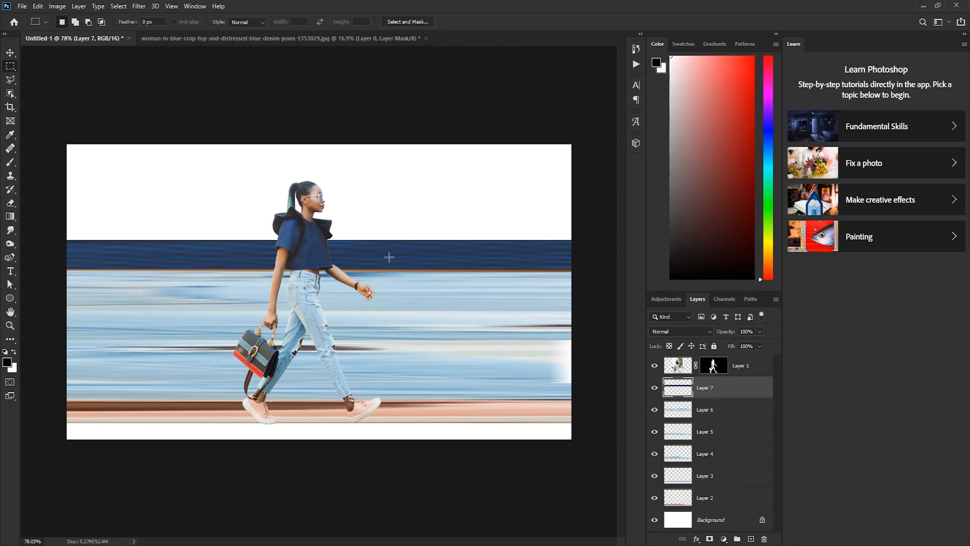
- Duplicate a narrow strip from the neck down to the middle of the blue top to a new layer below the woman's layer
drag(305, 206, 309, 239)
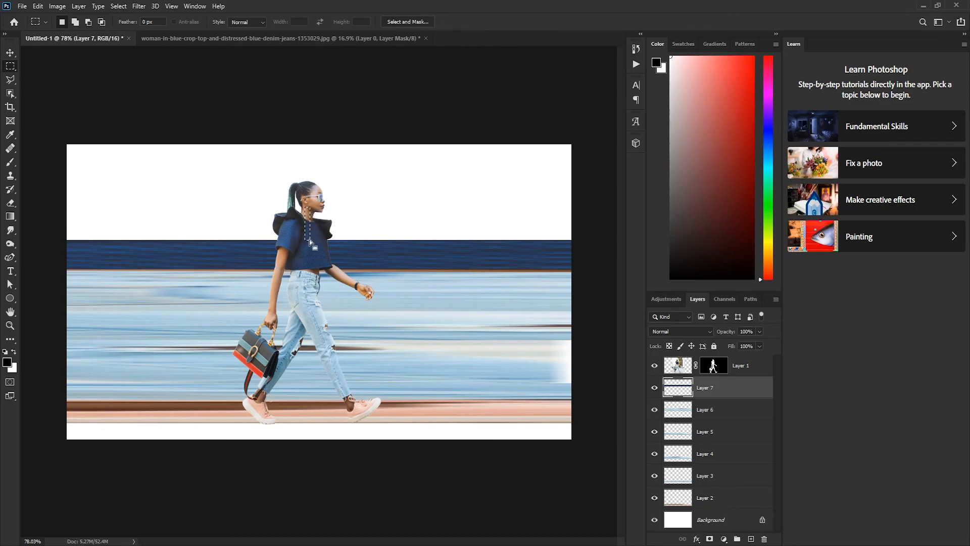
click(675, 374)
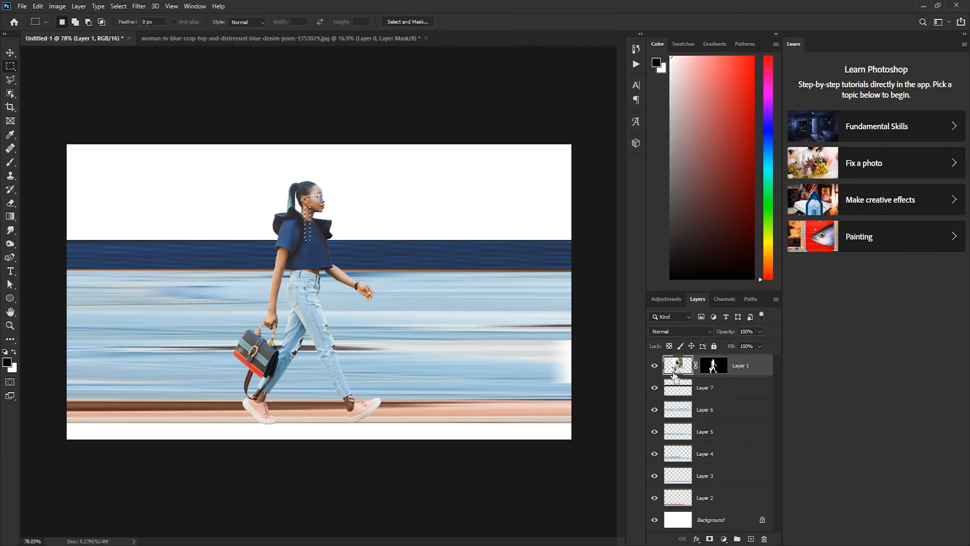
key(ctrl+j)
drag(737, 381, 735, 390)
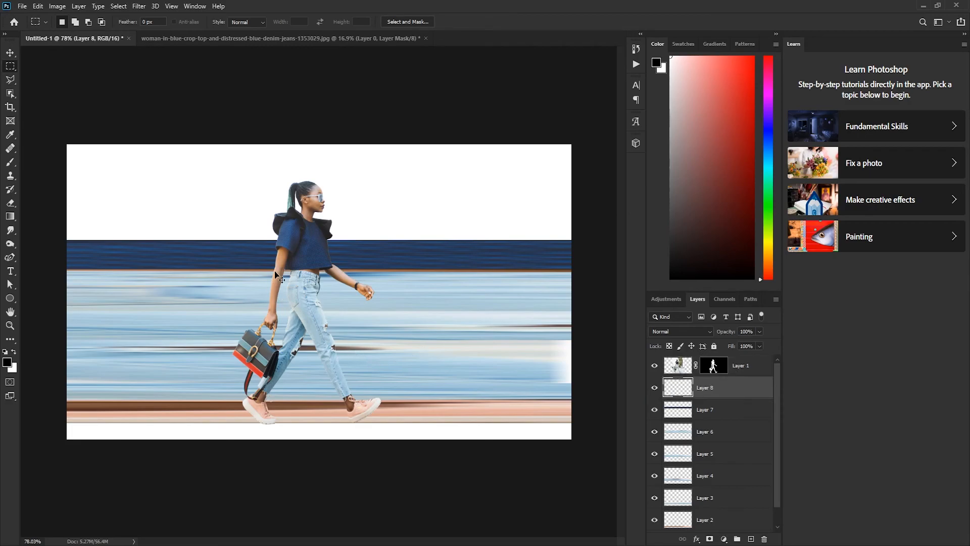
- Stretch the neck-and-chest strip horizontally to 9846.15% with Free Transform so it spans the full canvas width
key(ctrl+t)
drag(313, 227, 572, 234)
drag(300, 221, 69, 230)
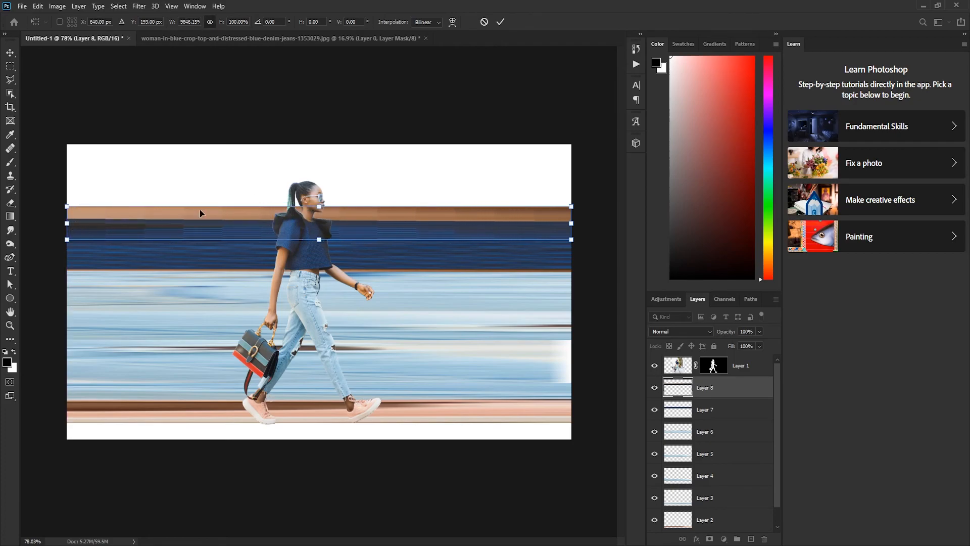
click(501, 22)
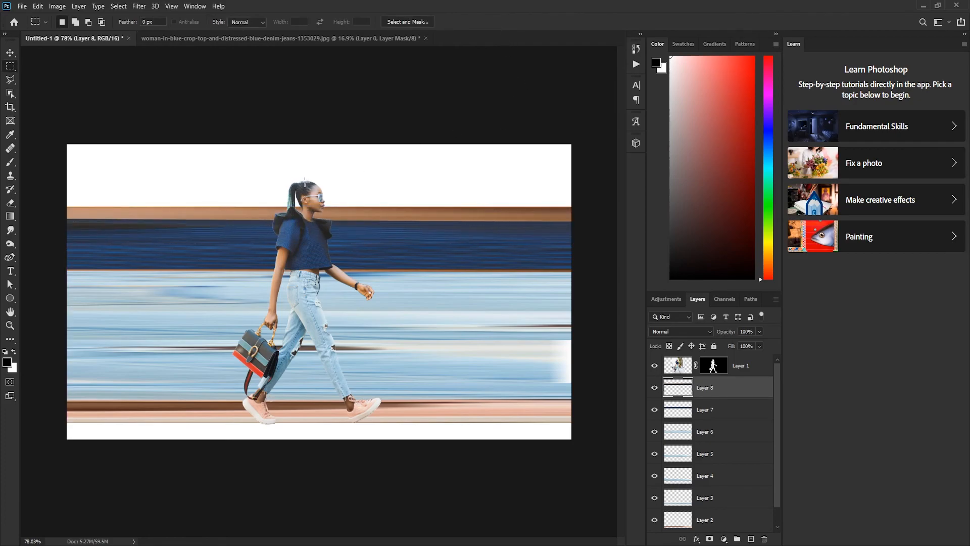
- Duplicate a narrow strip of the head from hair to jaw to a new layer below the woman's layer
drag(305, 183, 311, 207)
click(682, 368)
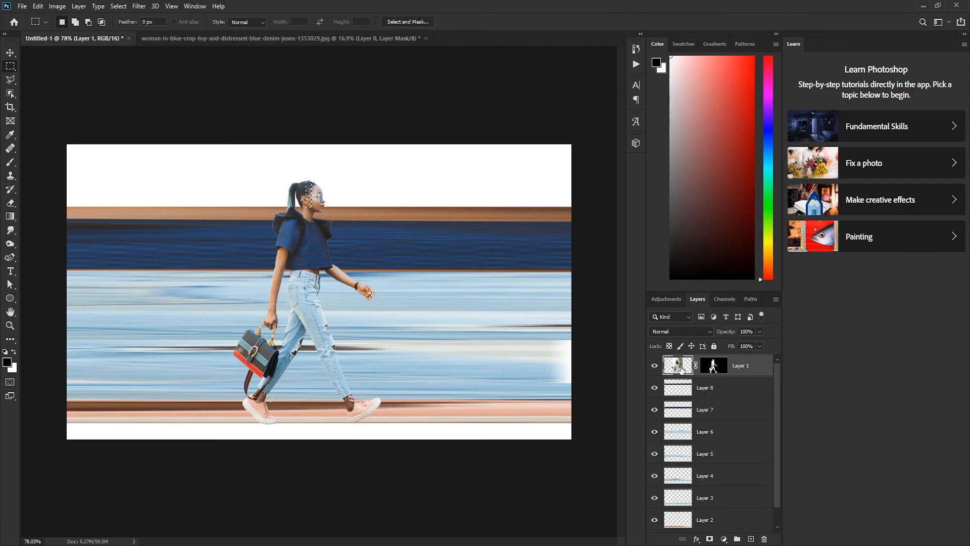
key(ctrl+j)
drag(683, 411, 724, 397)
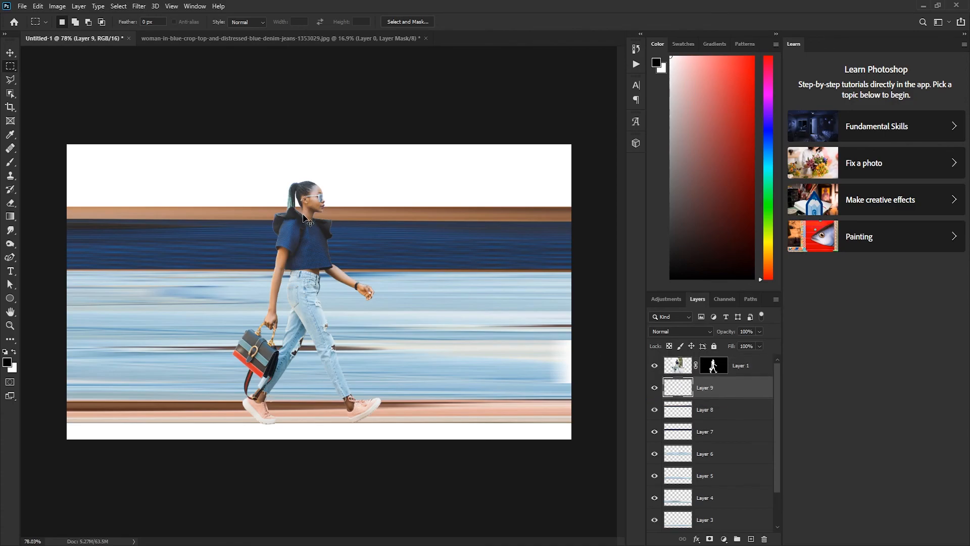
- Stretch the hair-and-face strip horizontally to 8533.33% with Free Transform across the full canvas width
key(ctrl+t)
drag(314, 194, 571, 194)
drag(308, 196, 64, 195)
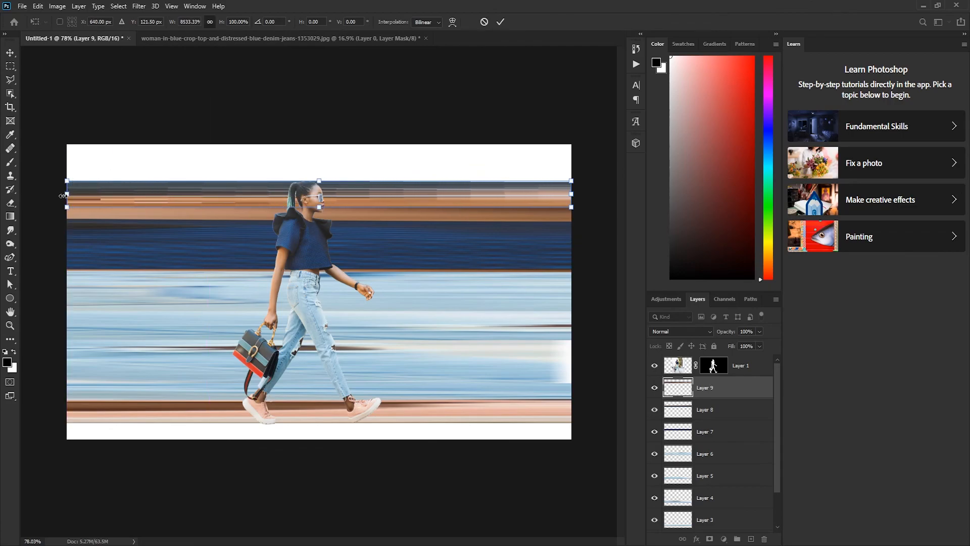
click(501, 22)
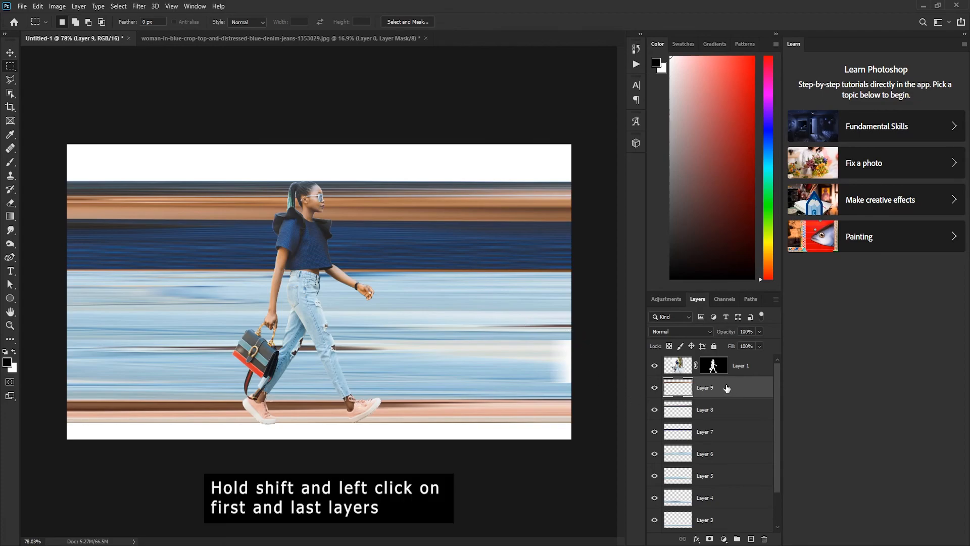
- Group all the stretched strip layers, from Layer 9 down to Layer 2
scroll(727, 388, down, 2)
shift+click(721, 503)
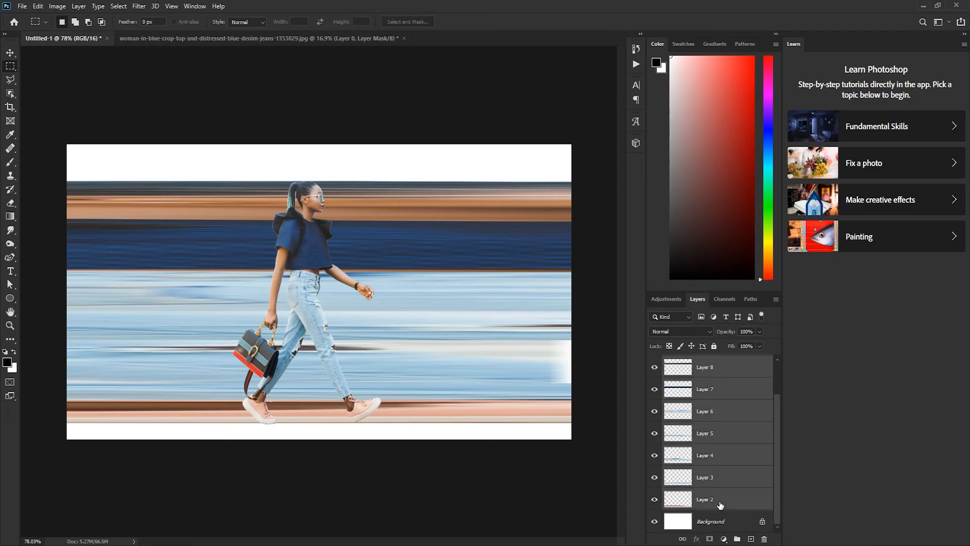
key(ctrl+g)
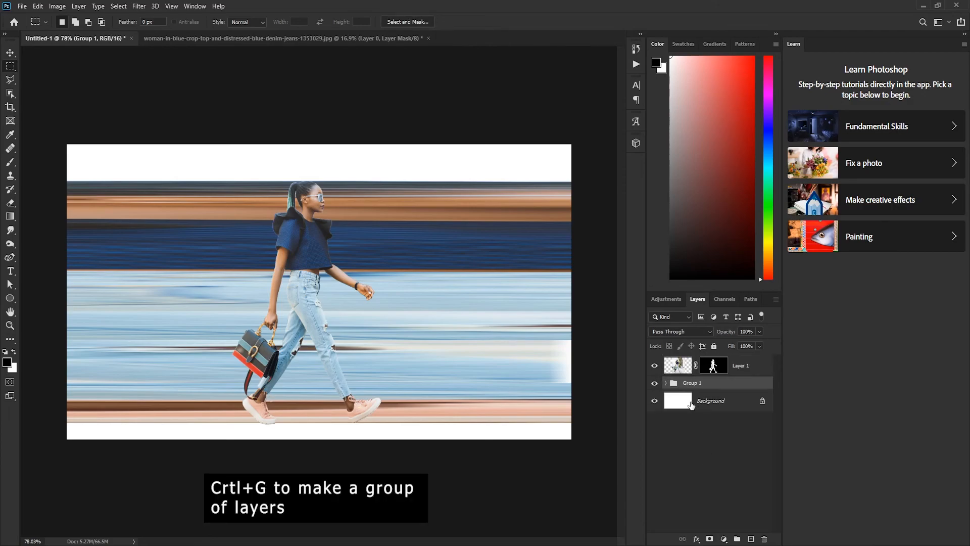
- Merge the strip group into a single layer and stretch it upward with Free Transform to the canvas's upper edge
right_click(704, 385)
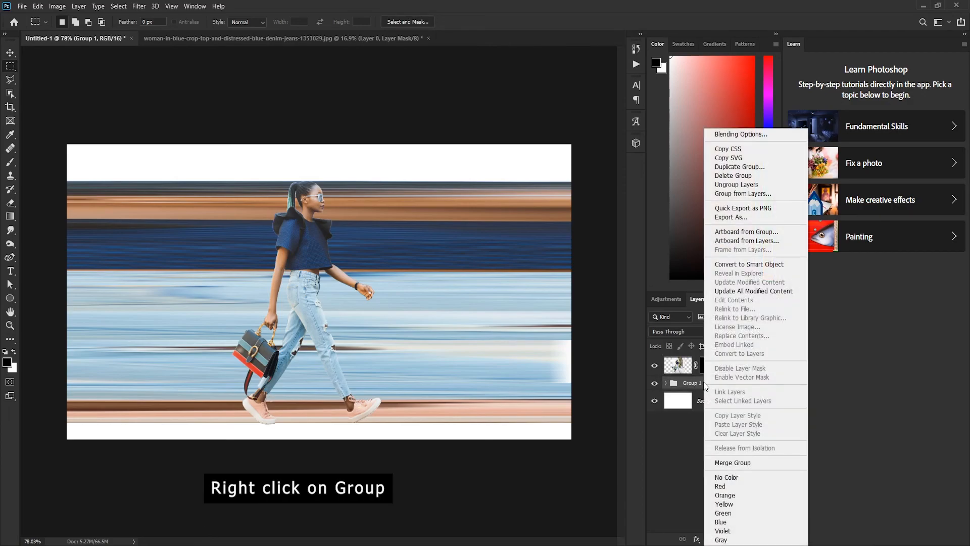
click(729, 462)
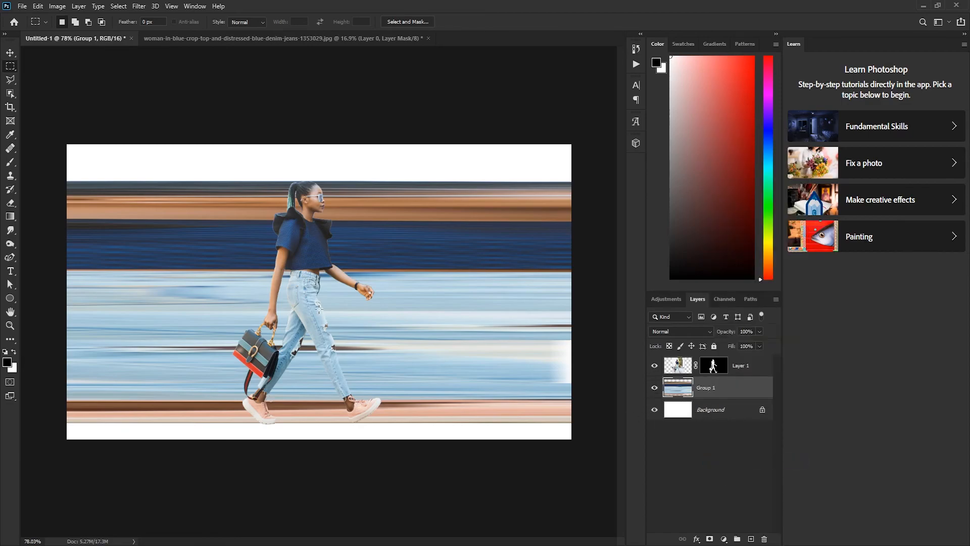
key(ctrl+t)
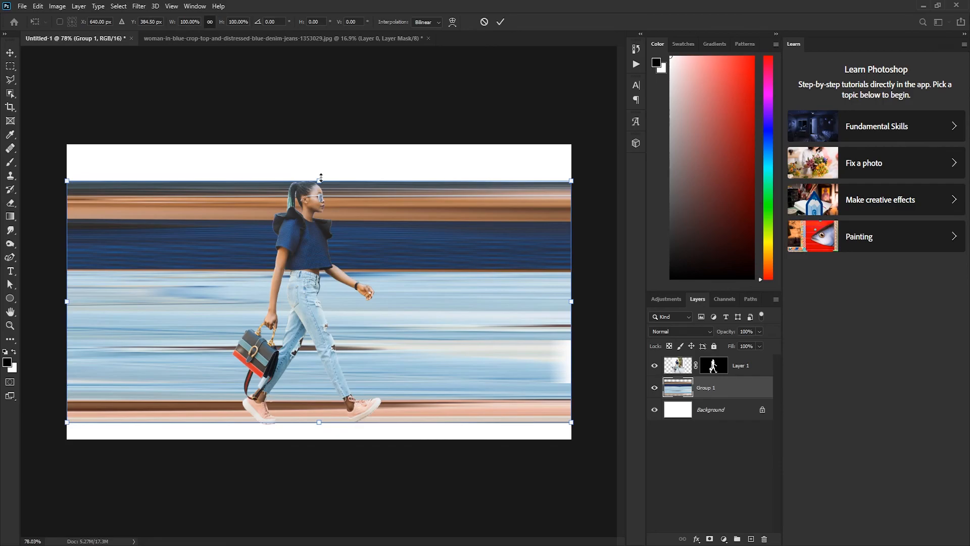
drag(320, 180, 319, 145)
click(500, 22)
key(m)
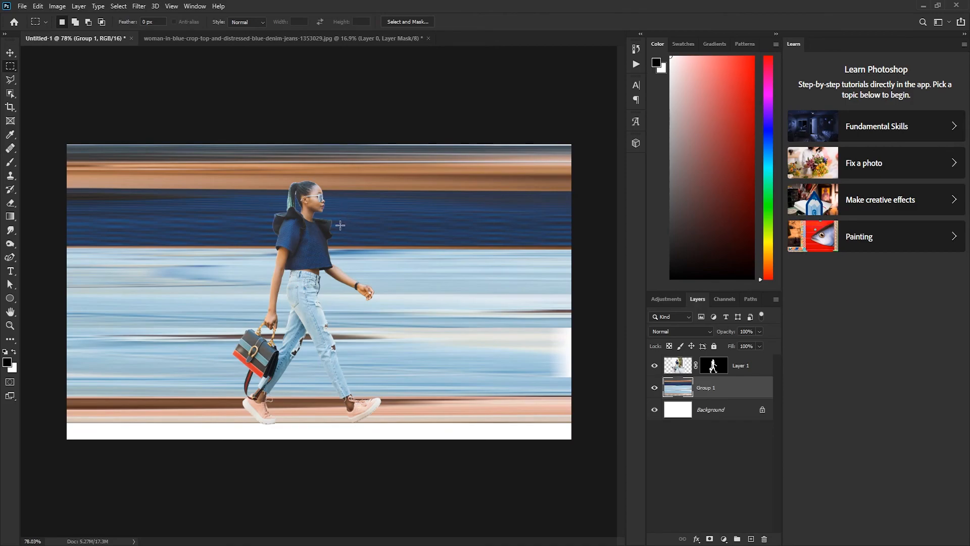
- Apply the Polar Coordinates distortion to the merged band layer using the Rectangular to Polar option
click(141, 6)
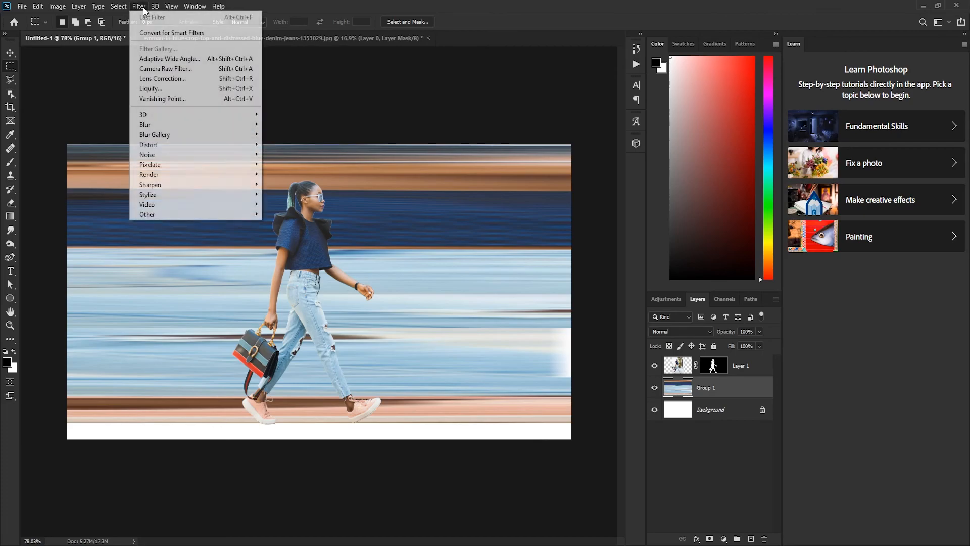
mouse_move(168, 146)
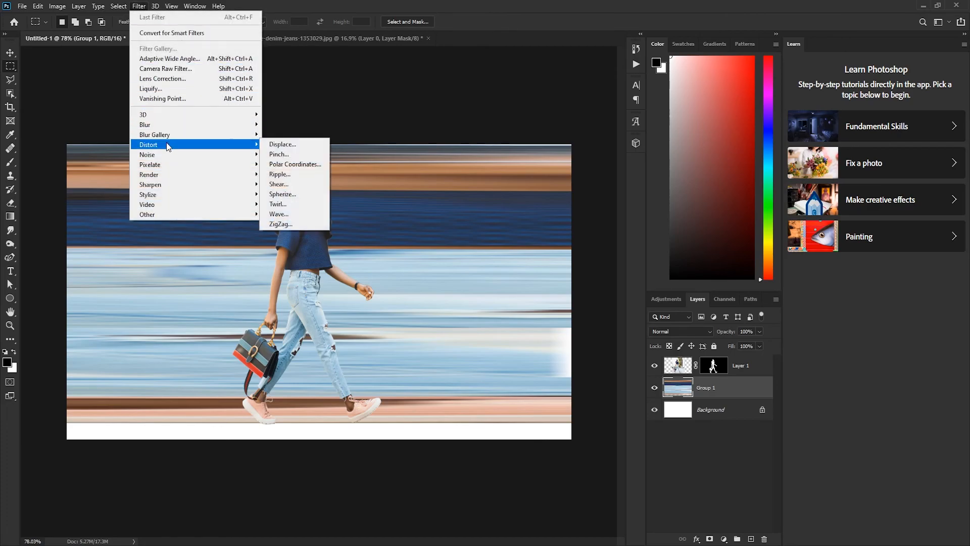
click(290, 164)
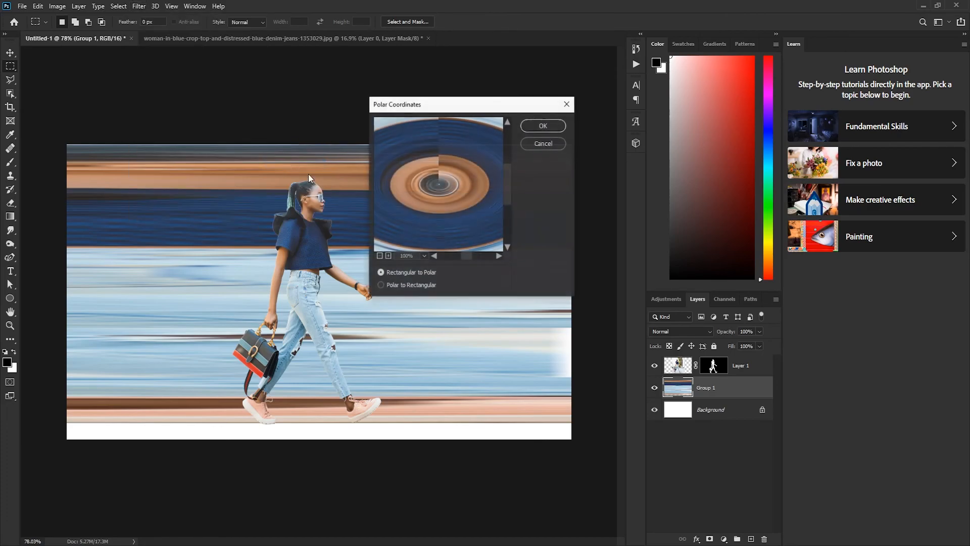
click(386, 255)
click(380, 256)
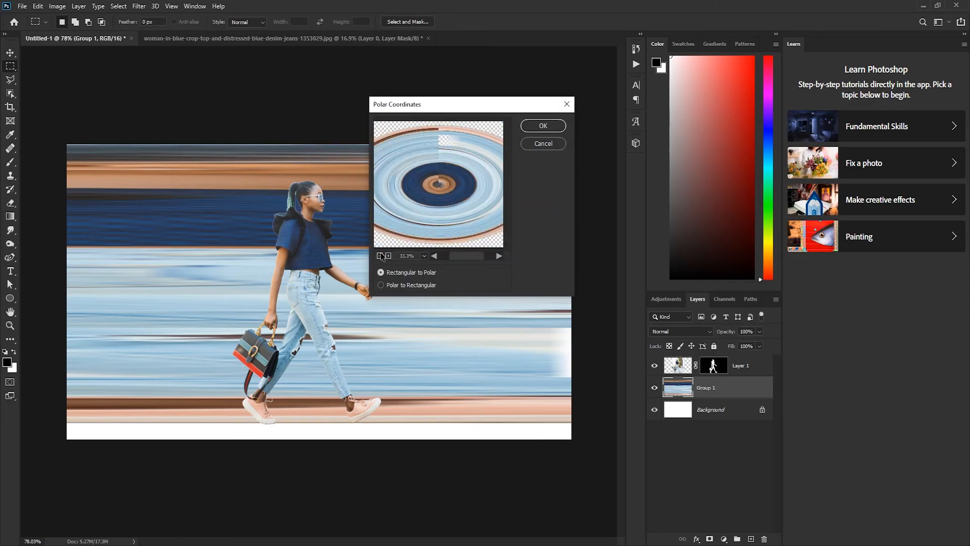
click(543, 126)
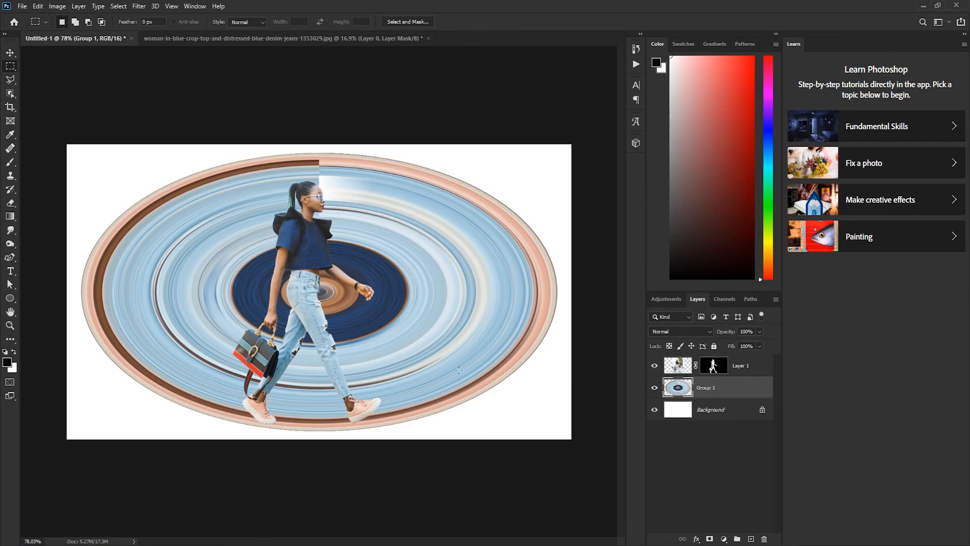
- Add a Solid Color fill layer in navy 26304b sampled from the woman's shirt and place it below the ring layer
click(750, 539)
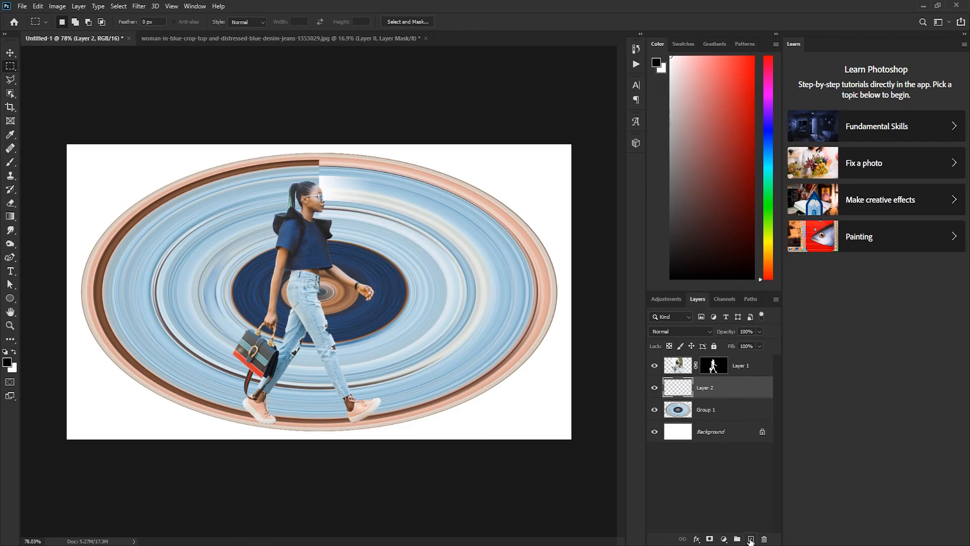
drag(758, 388, 765, 539)
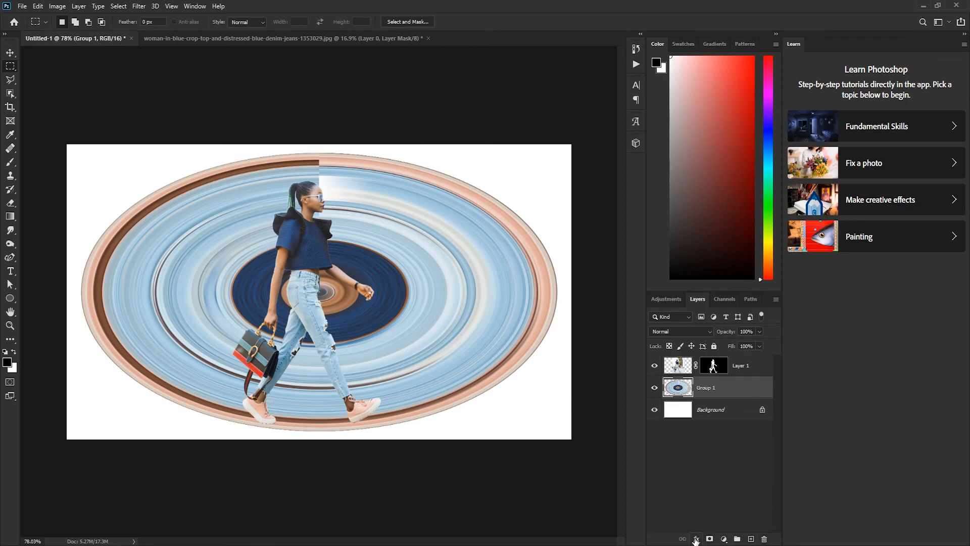
click(724, 538)
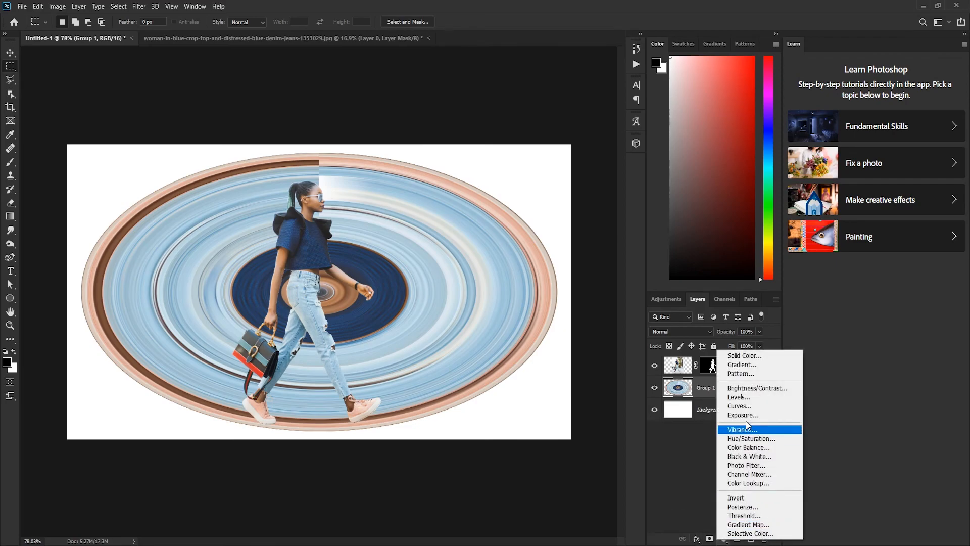
click(739, 357)
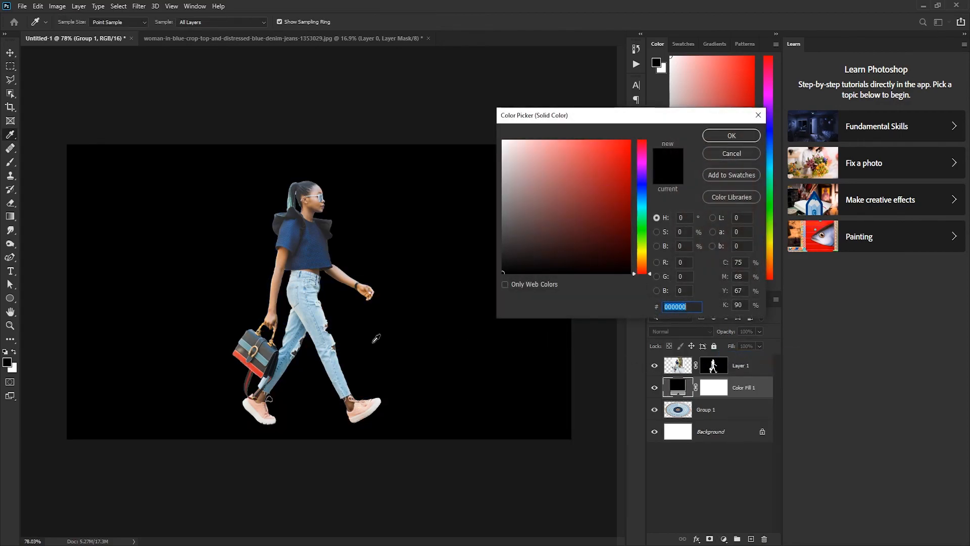
click(319, 251)
click(318, 254)
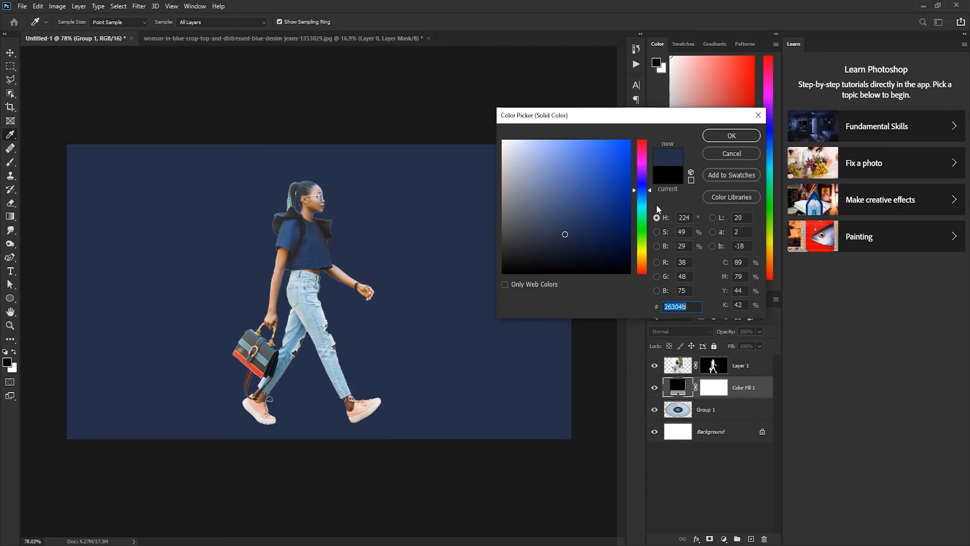
click(731, 136)
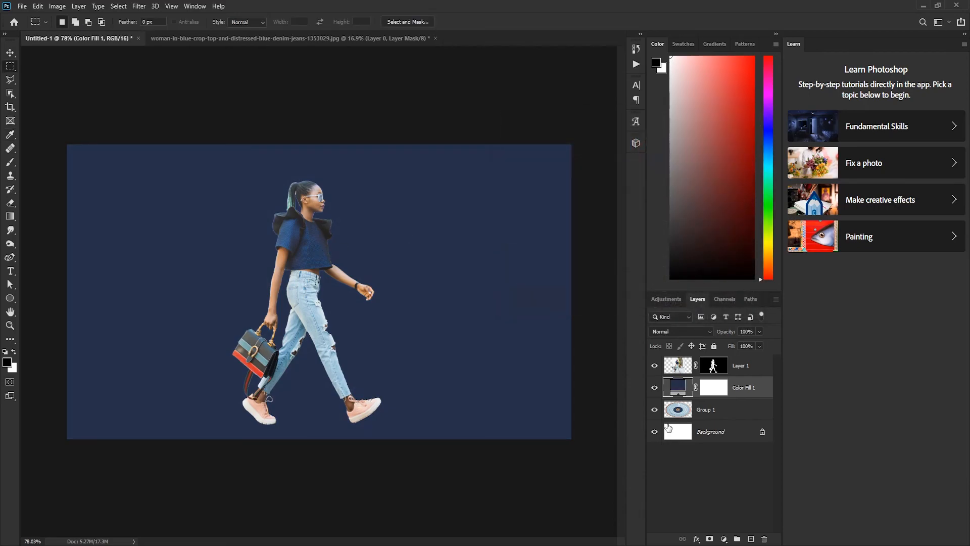
drag(752, 388, 747, 421)
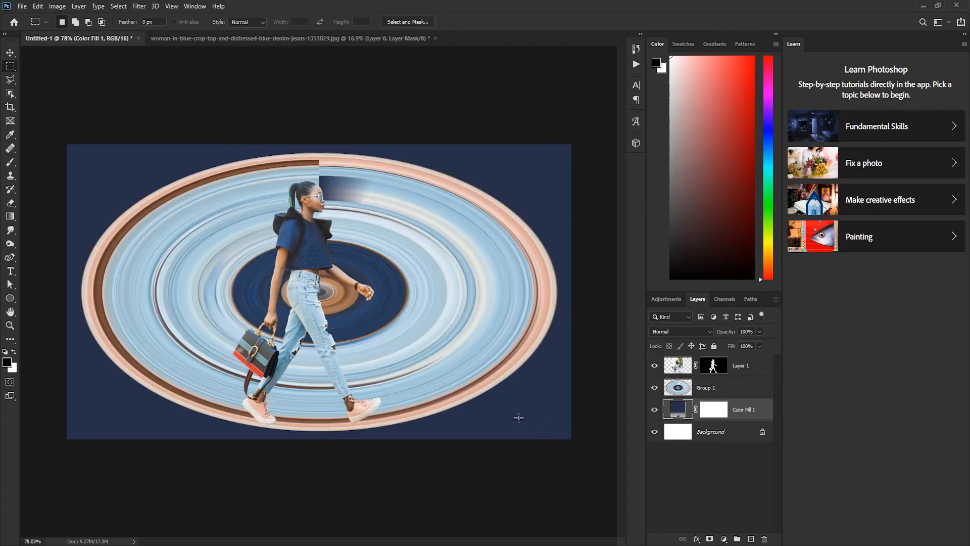
- Draw a white circle about 551 px wide below the ring layer with the Ellipse tool and move it behind the woman
click(10, 52)
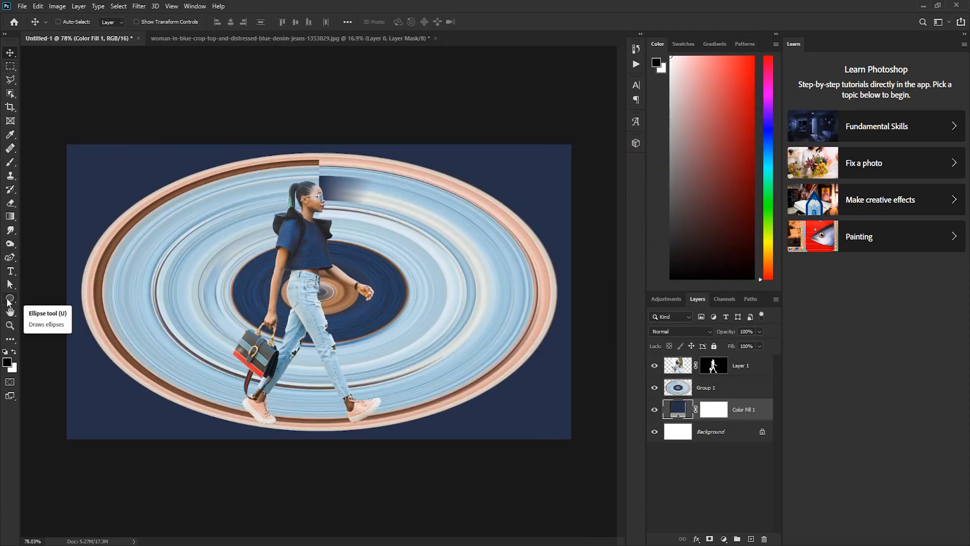
click(9, 300)
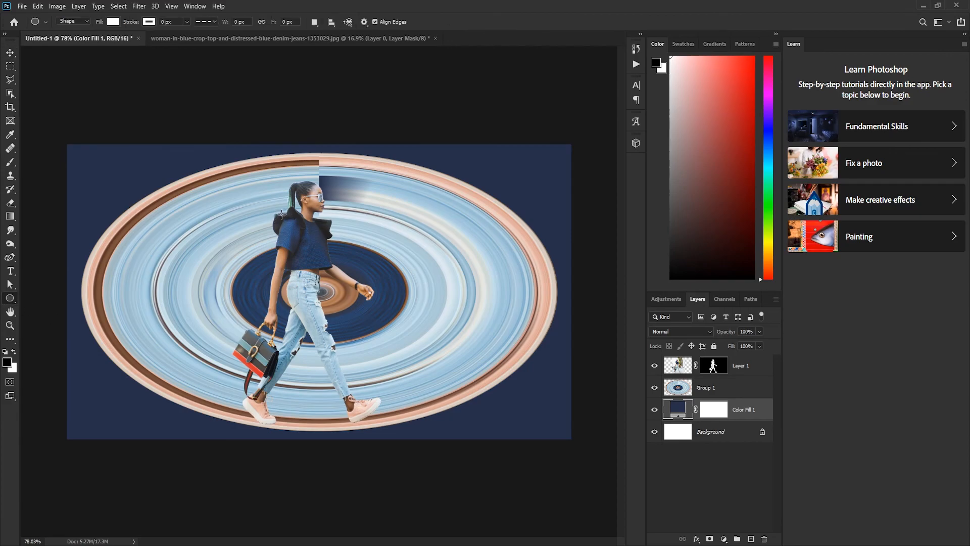
drag(260, 208, 502, 433)
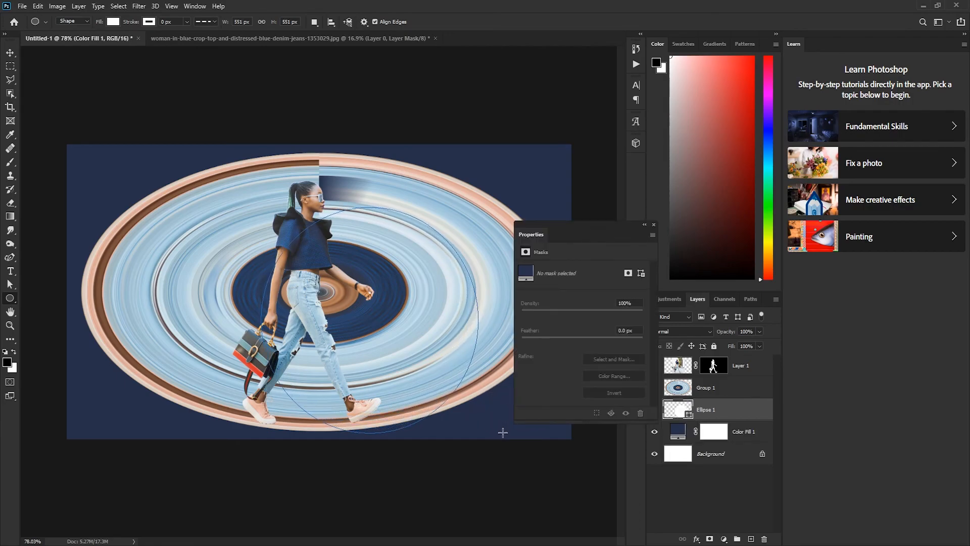
click(655, 224)
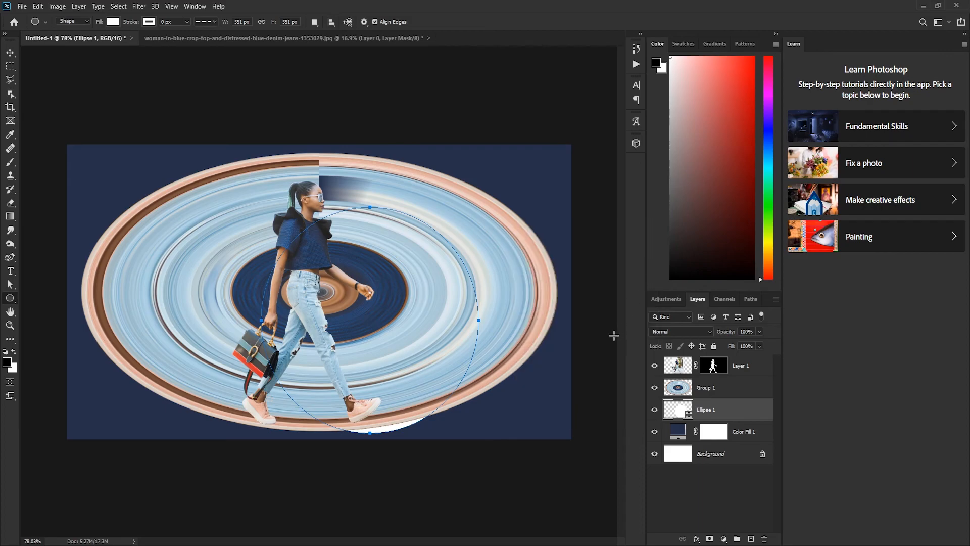
click(10, 52)
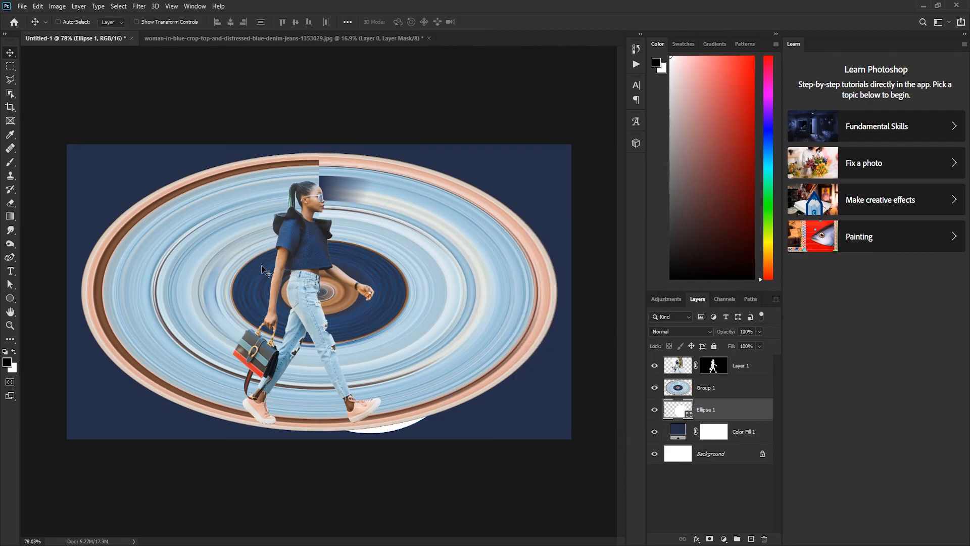
drag(358, 300, 295, 278)
- Clip the ring layer to the circle with a clipping mask and shift the rings slightly left toward the circle's centre
right_click(726, 388)
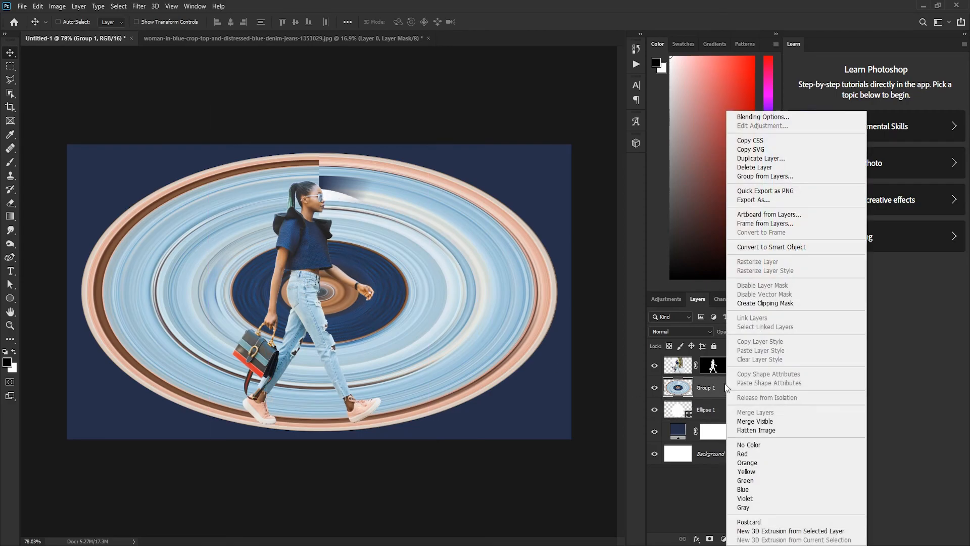
click(763, 305)
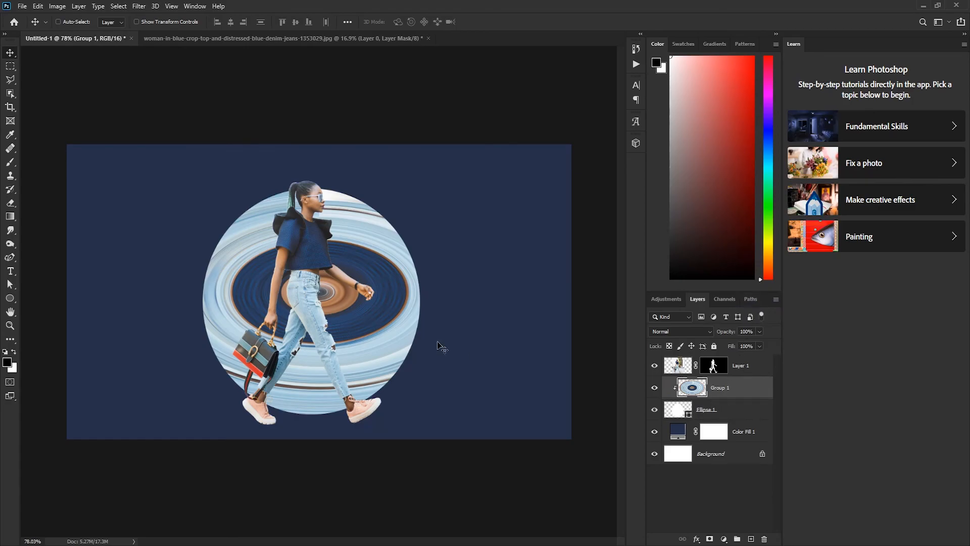
drag(356, 325, 346, 326)
- Free Transform the ring layer without keeping proportions to about 45.57% width and 81.15% height so the rings fit the circle
key(ctrl+t)
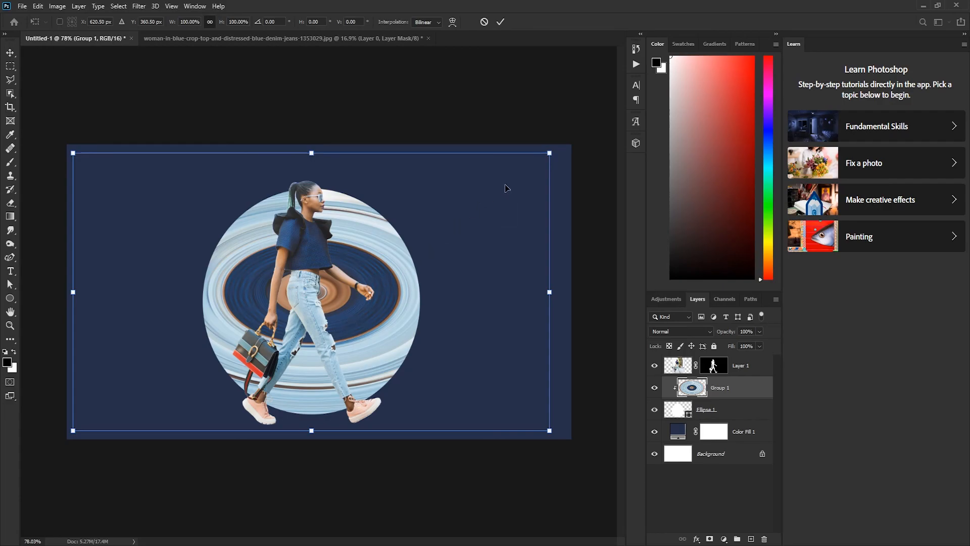
mouse_move(551, 152)
mouse_down()
mouse_move(509, 174)
mouse_move(550, 152)
mouse_up()
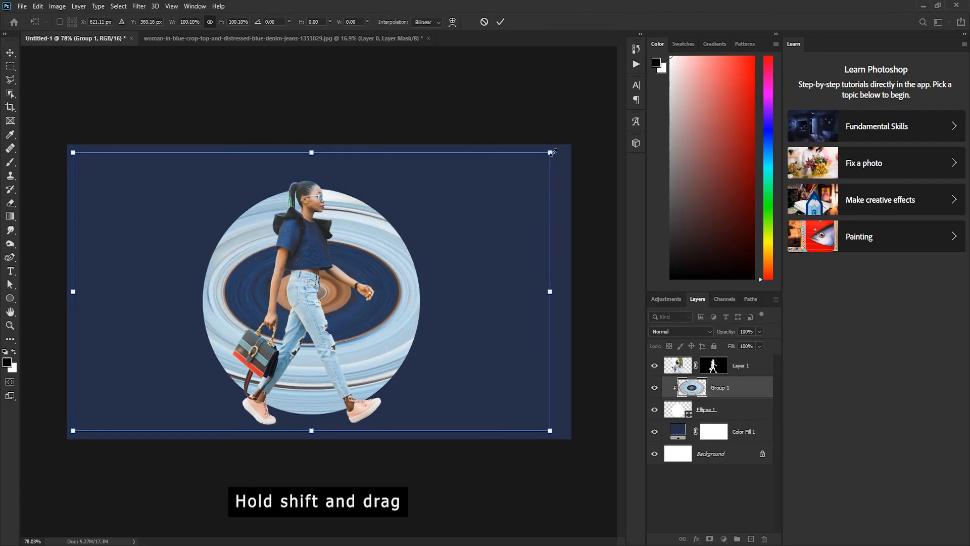
drag(555, 294, 435, 293)
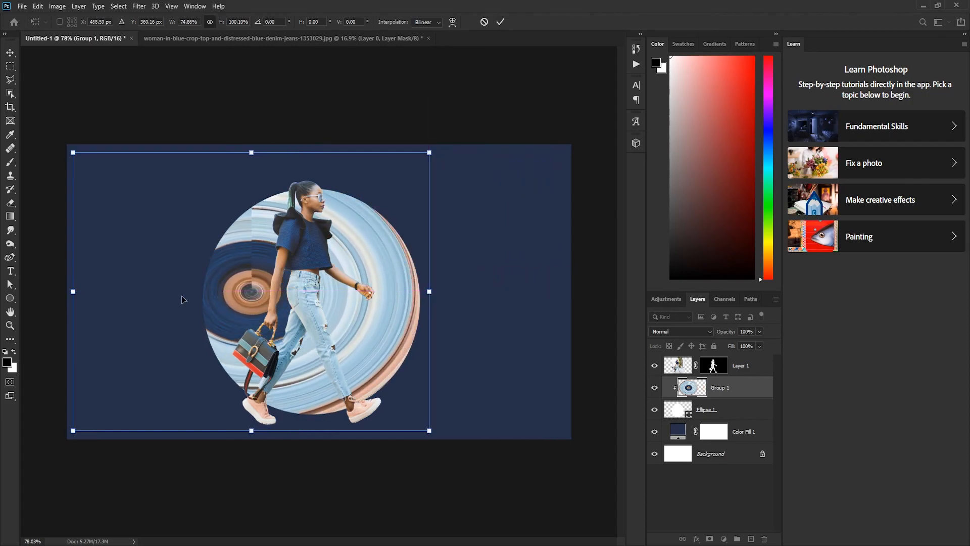
drag(71, 294, 192, 303)
drag(310, 152, 311, 188)
drag(311, 430, 311, 414)
drag(427, 302, 418, 302)
drag(192, 302, 202, 302)
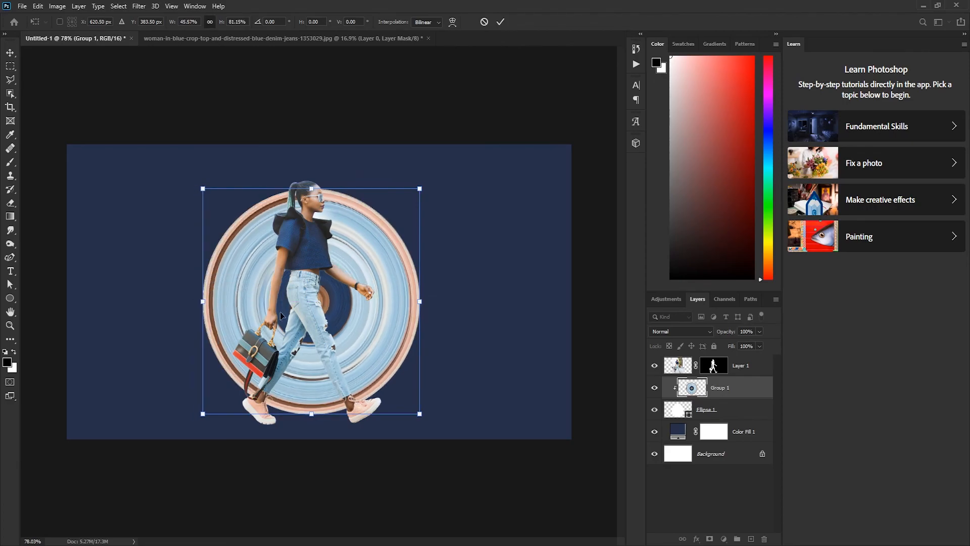
drag(416, 301, 416, 301)
click(501, 22)
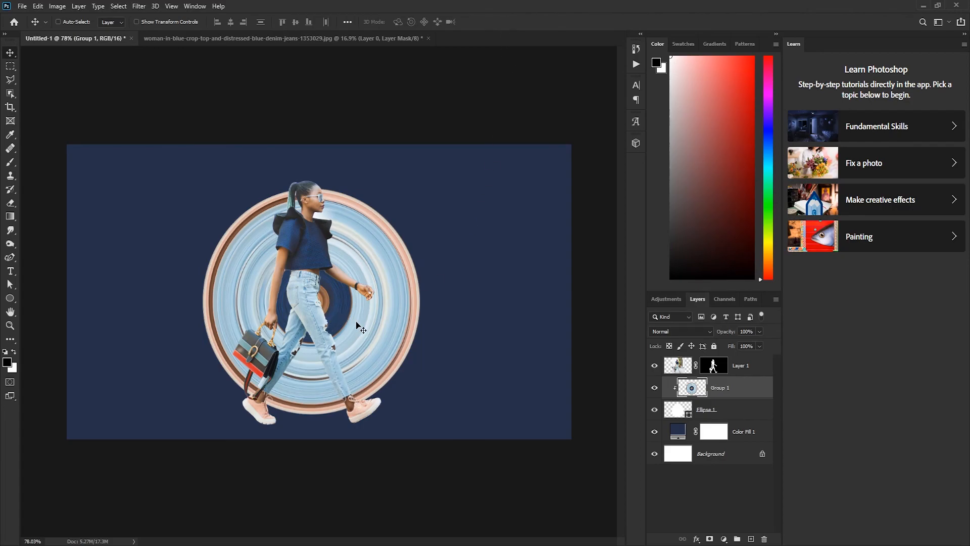
- Add a layer mask to the circle shape and paint black with a 50 px brush over the rings' upper area in front of the woman
key(alt+bracketleft)
click(710, 538)
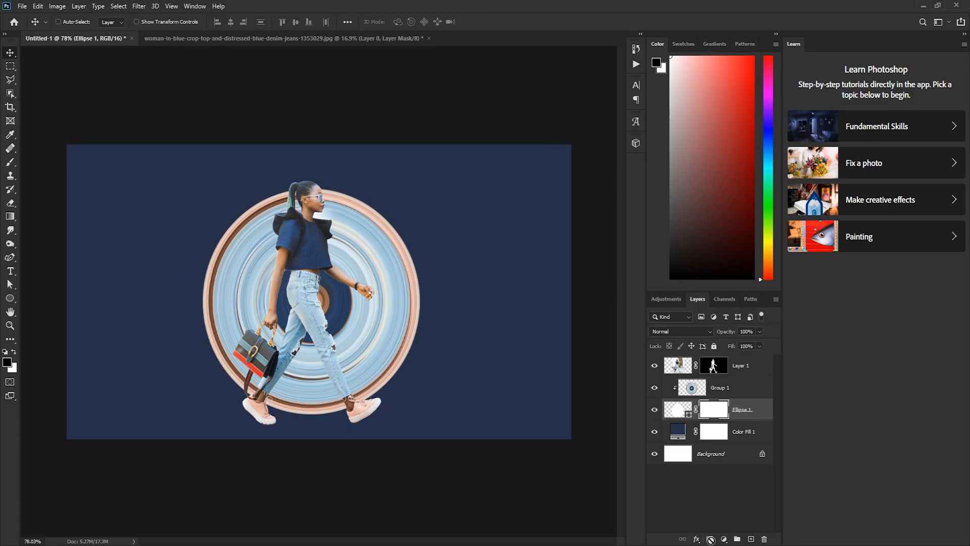
click(12, 352)
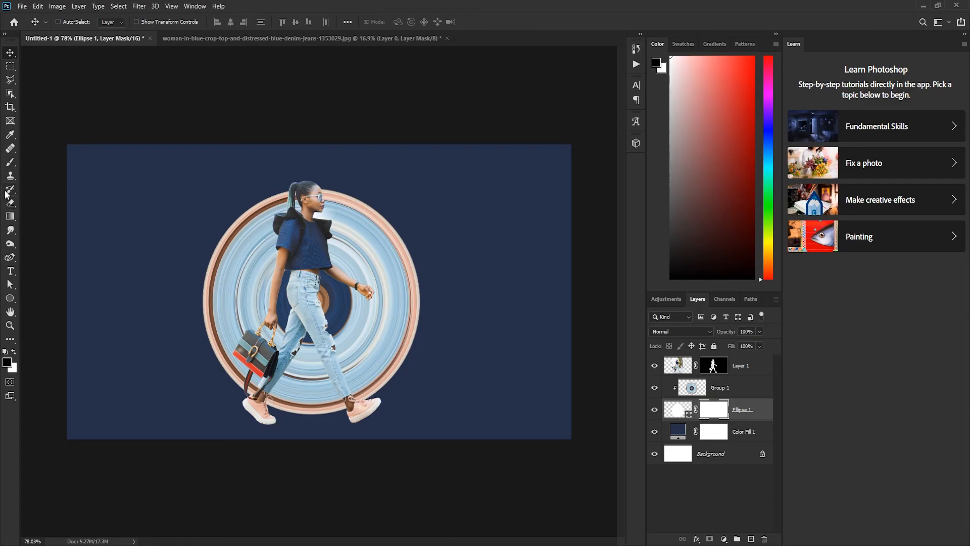
click(10, 163)
mouse_move(328, 191)
mouse_down()
mouse_move(320, 218)
mouse_move(334, 188)
mouse_move(333, 252)
mouse_move(352, 196)
mouse_move(369, 292)
mouse_move(394, 217)
mouse_move(405, 230)
mouse_move(423, 325)
mouse_up()
- Increase the brush hardness and mask out the remaining rings in front of the woman, following her front leg down to the shoe
click(71, 23)
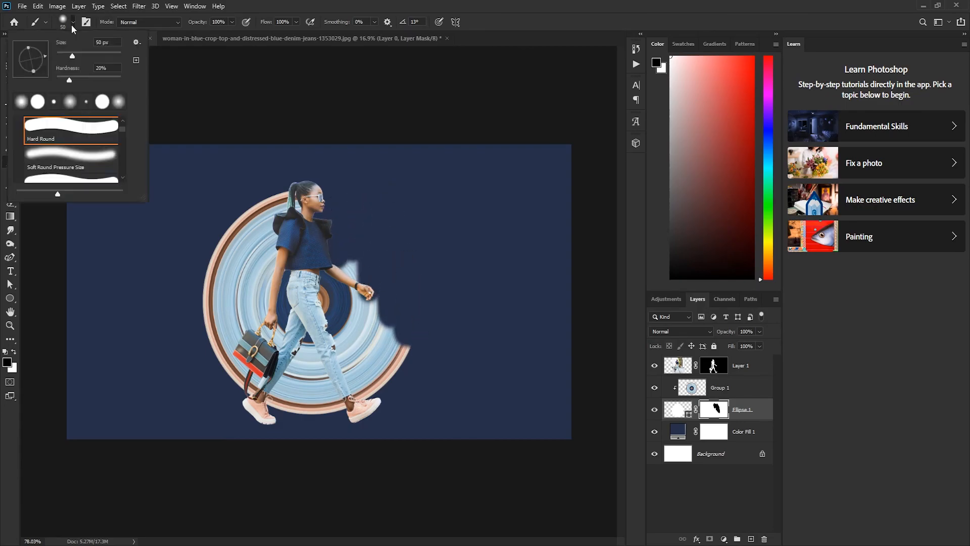
drag(71, 80, 215, 101)
click(72, 23)
mouse_move(333, 253)
mouse_down()
mouse_move(334, 331)
mouse_move(355, 306)
mouse_move(349, 233)
mouse_move(329, 304)
mouse_up()
key(ctrl+z)
mouse_move(349, 271)
mouse_down()
mouse_move(355, 317)
mouse_move(327, 263)
mouse_up()
mouse_move(331, 270)
mouse_down()
mouse_move(365, 301)
mouse_move(363, 328)
mouse_move(387, 371)
mouse_move(404, 367)
mouse_move(417, 387)
mouse_move(375, 401)
mouse_move(375, 379)
mouse_move(363, 408)
mouse_move(352, 330)
mouse_move(354, 359)
mouse_up()
scroll(354, 358, up, 5)
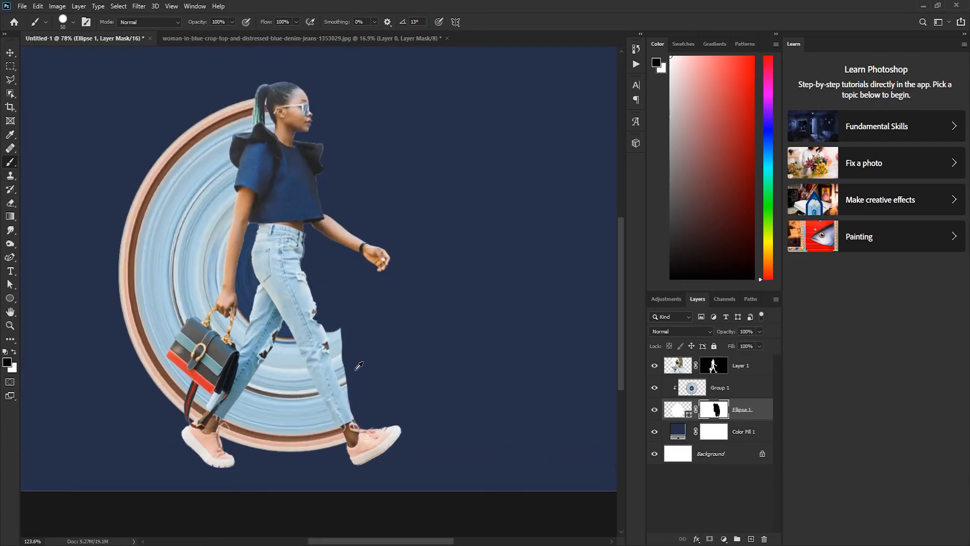
drag(323, 263, 378, 445)
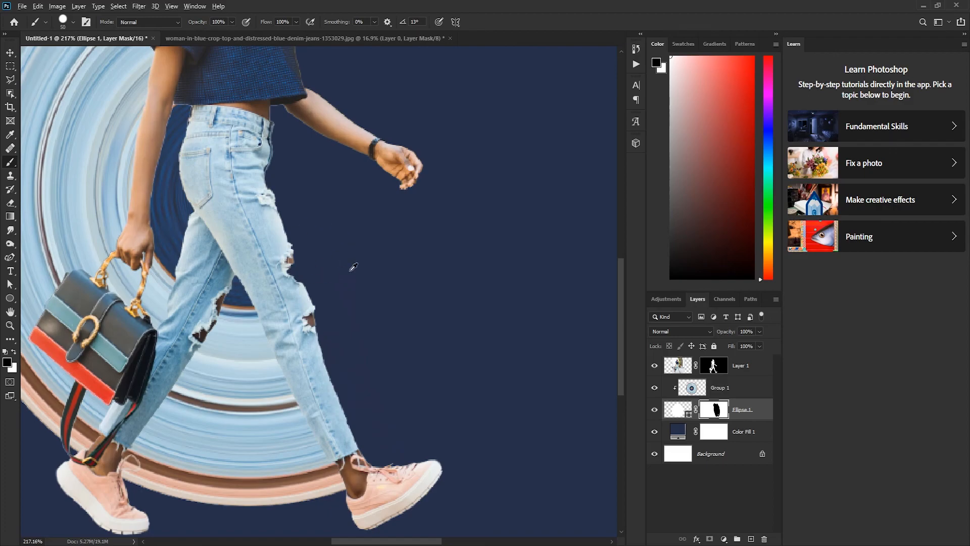
key(ctrl+0)
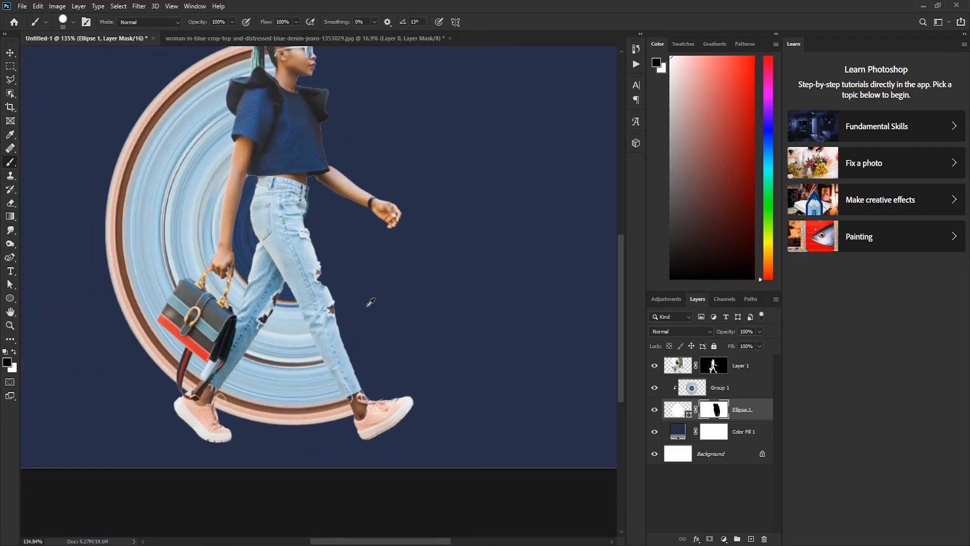
scroll(366, 309, up, 1)
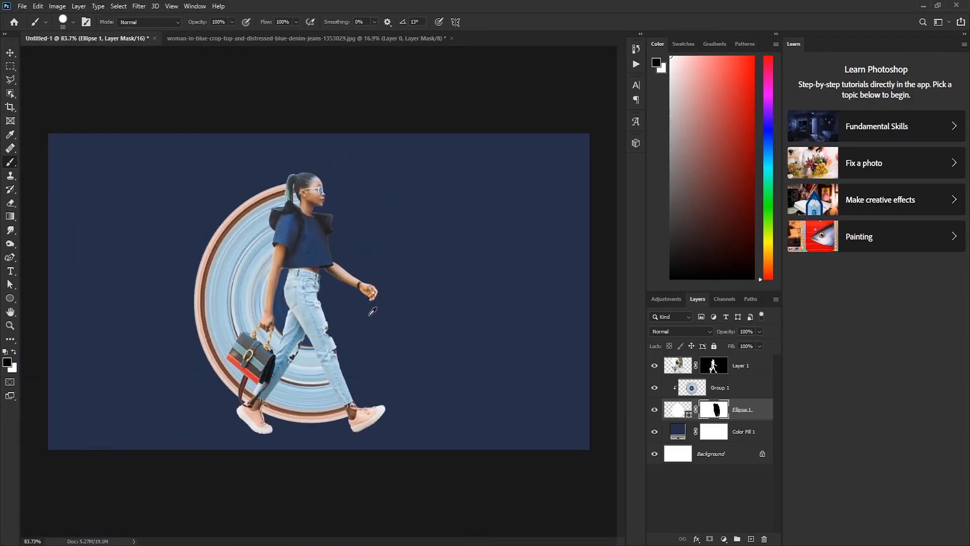
- Paint white on the woman's layer mask with a 35 px brush to restore the ripped knee of her front leg
scroll(377, 318, up, 6)
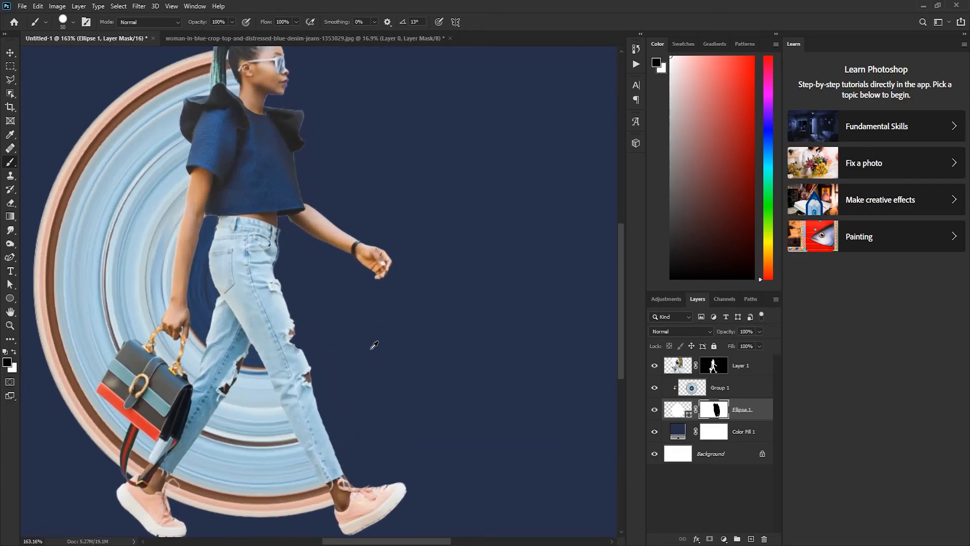
scroll(372, 346, down, 5)
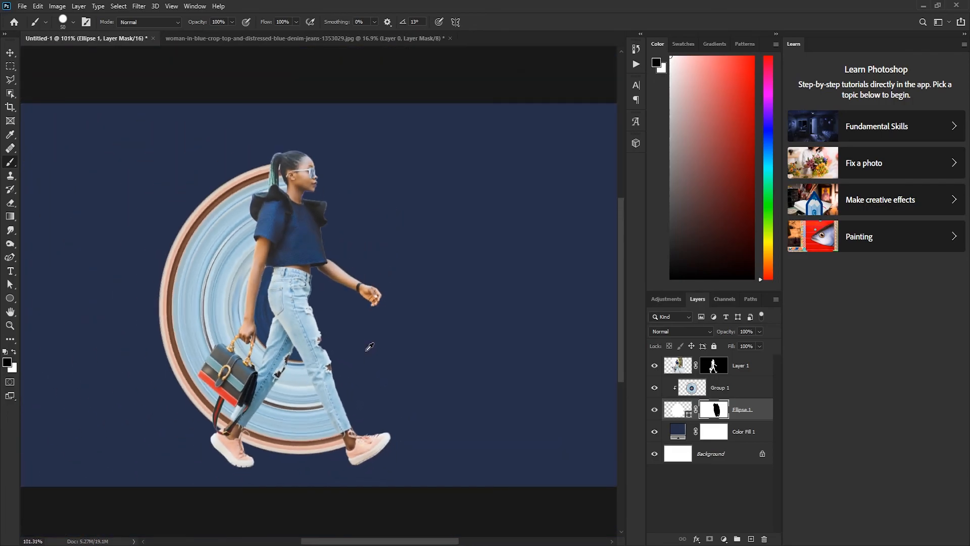
scroll(370, 346, up, 1)
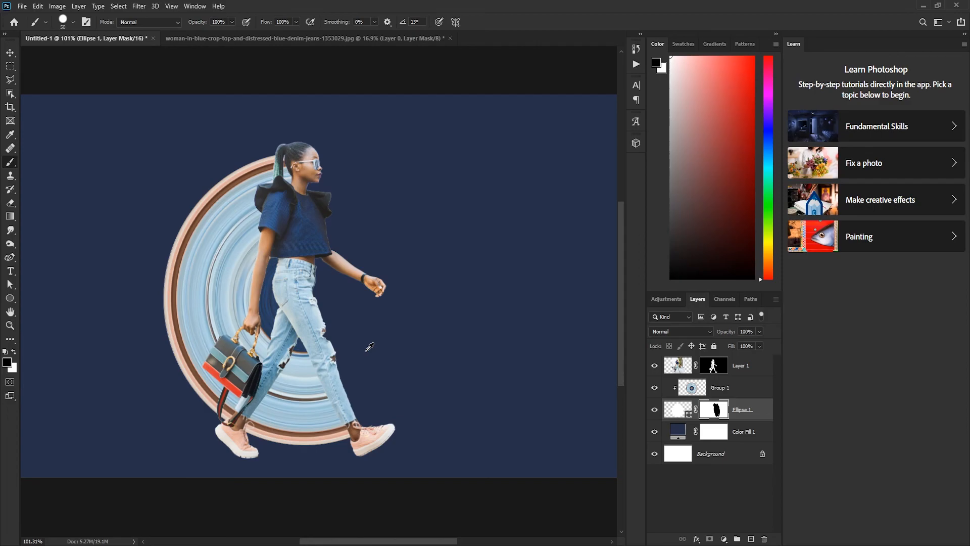
click(716, 372)
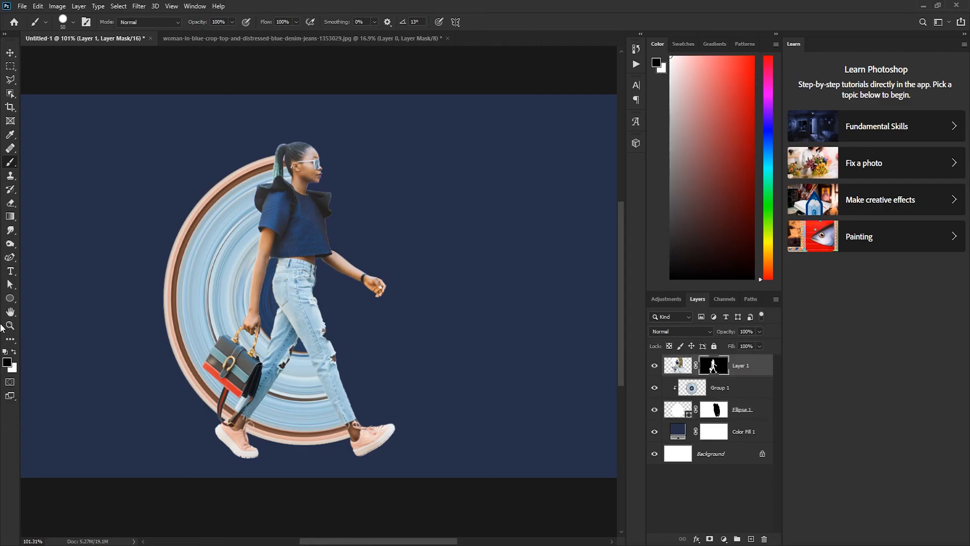
click(14, 351)
scroll(335, 333, up, 5)
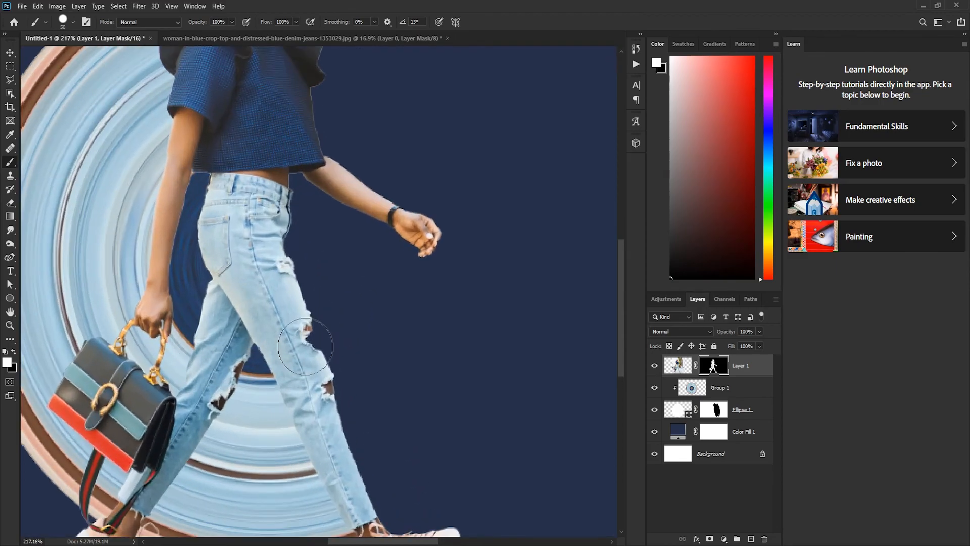
key(bracketleft)
key(bracketleft)
key(bracketleft)
drag(301, 339, 306, 356)
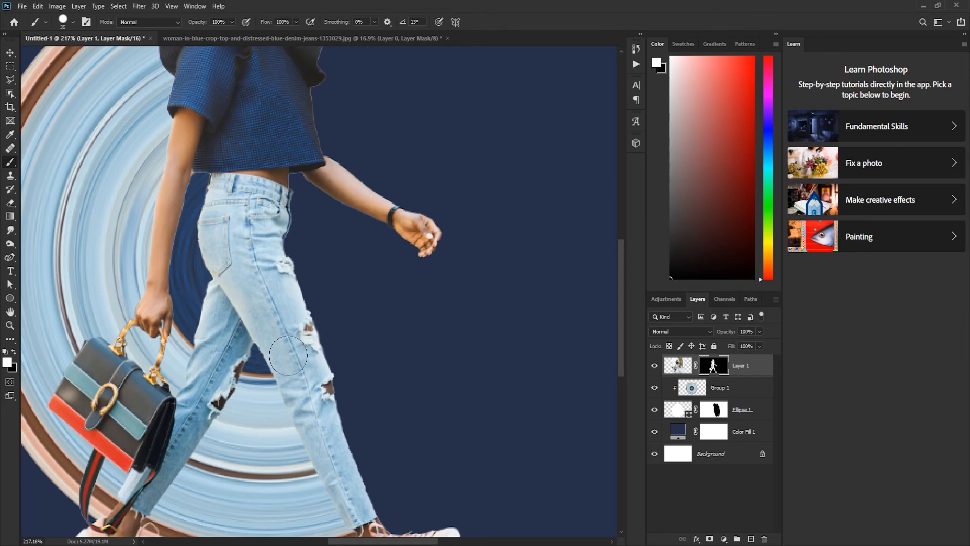
scroll(404, 316, down, 5)
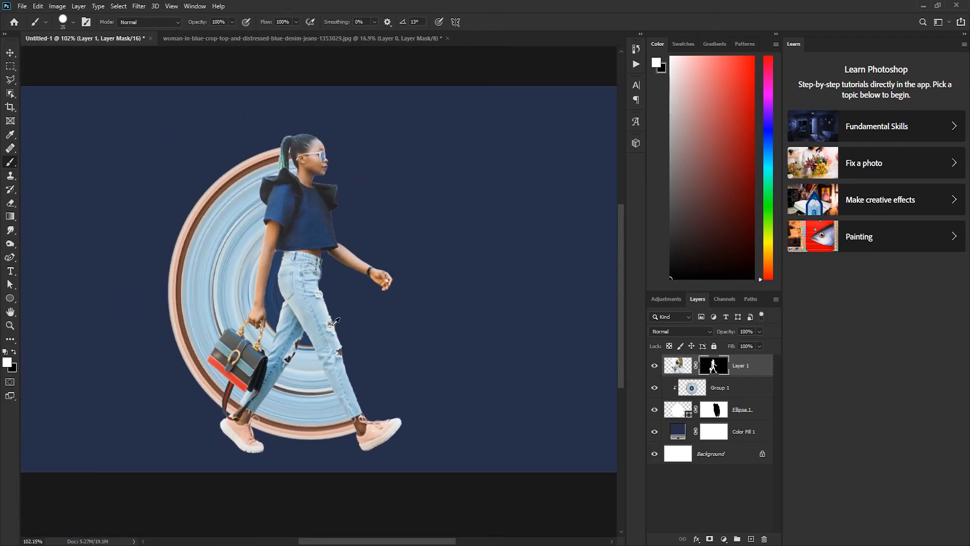
- Add a new layer above the rings and set up a soft black 50 px brush with 0% hardness and 11% opacity
click(716, 389)
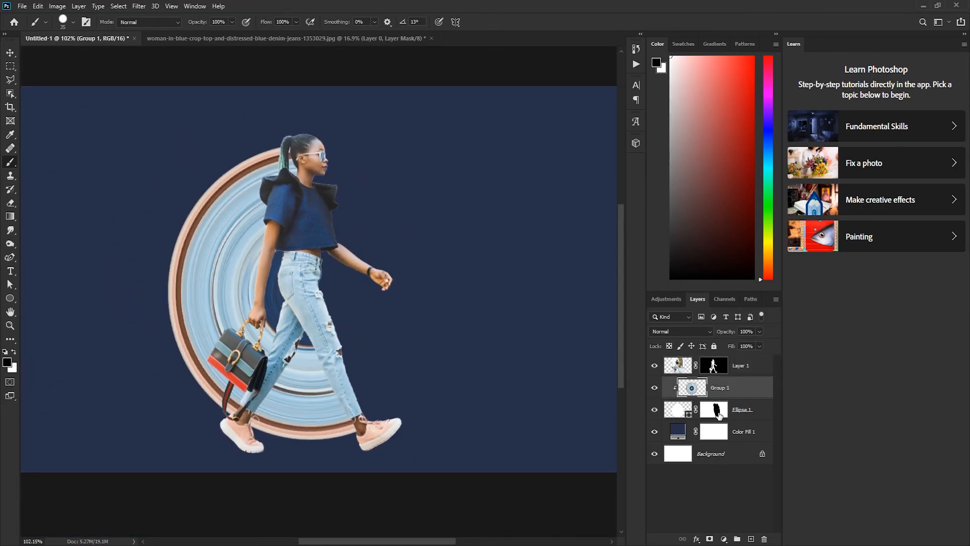
click(717, 414)
scroll(385, 429, up, 3)
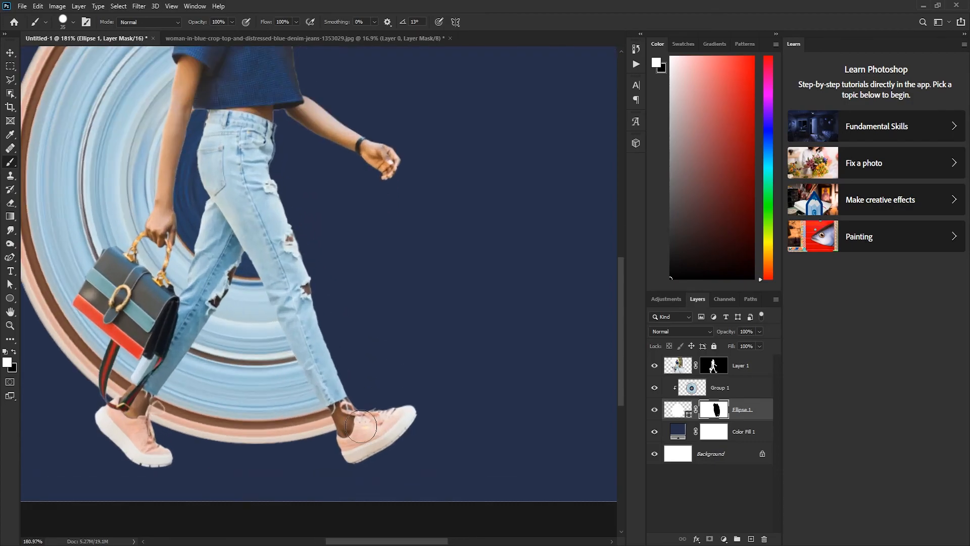
click(14, 352)
scroll(321, 282, down, 3)
scroll(305, 184, up, 2)
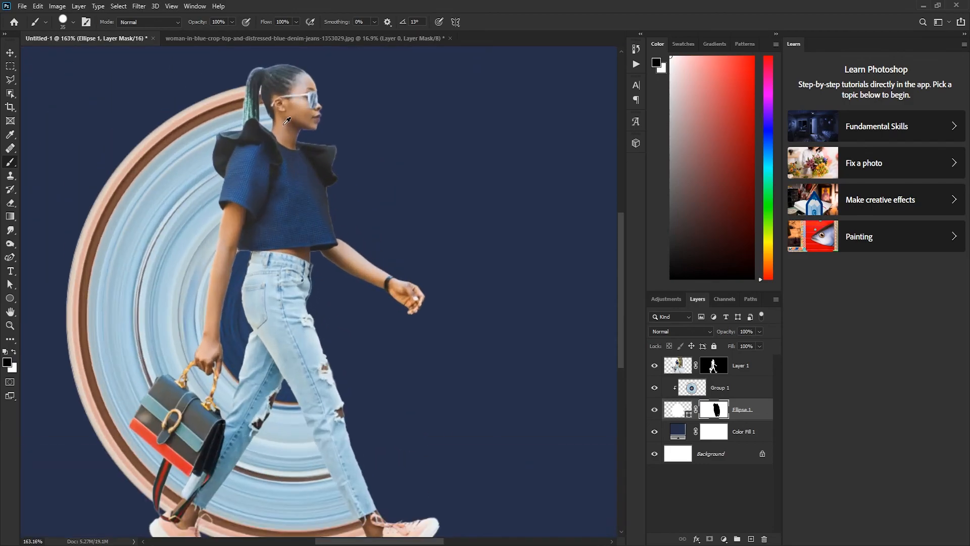
scroll(293, 144, down, 2)
key(ctrl+shift+alt+n)
key(3)
key(9)
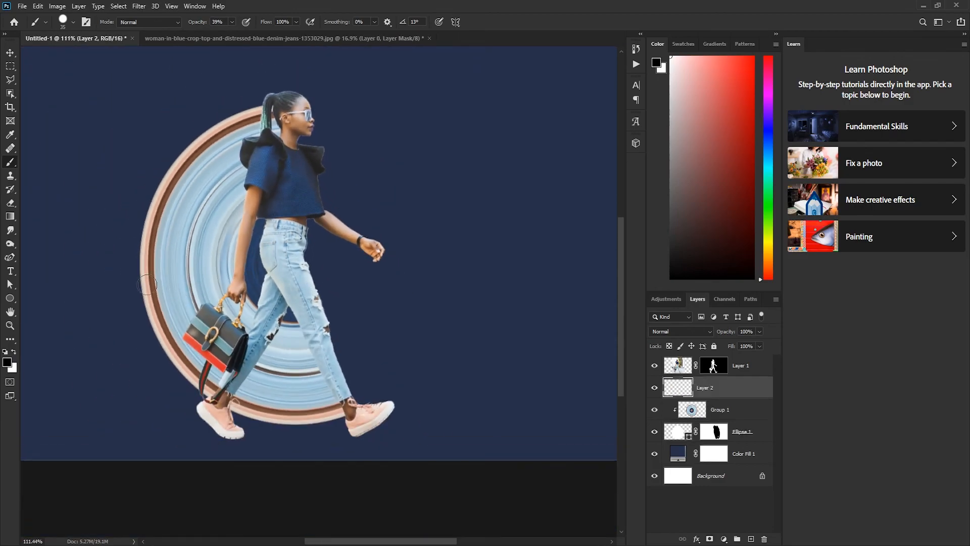
click(69, 23)
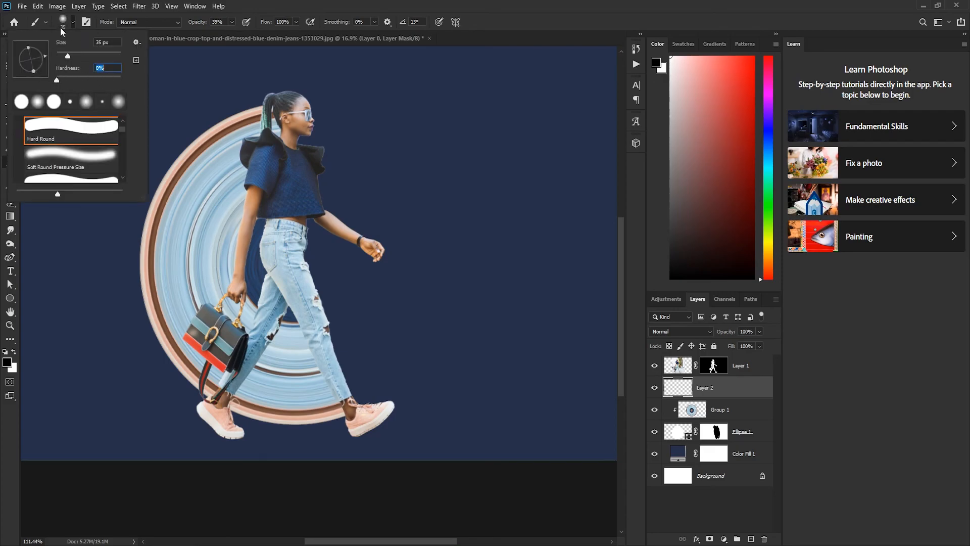
drag(201, 24, 190, 26)
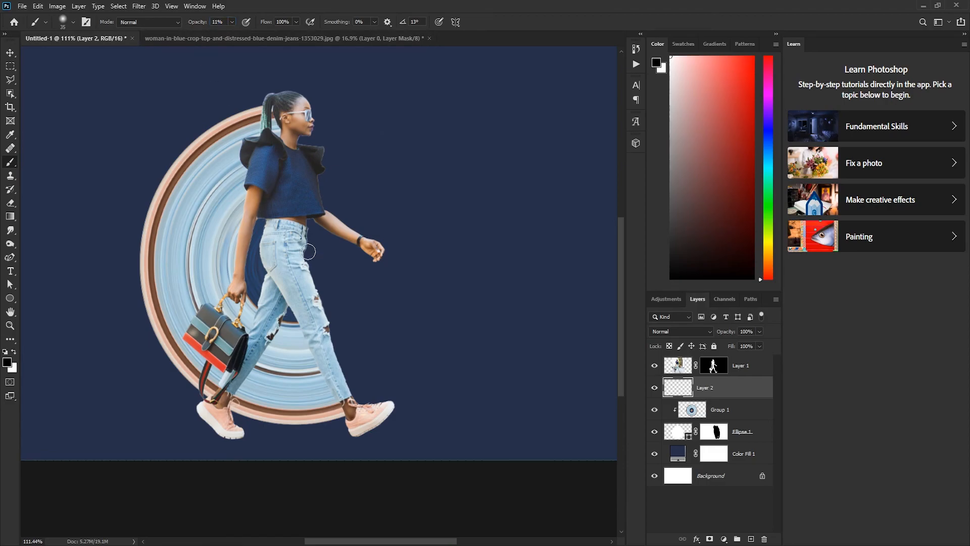
key(bracketright)
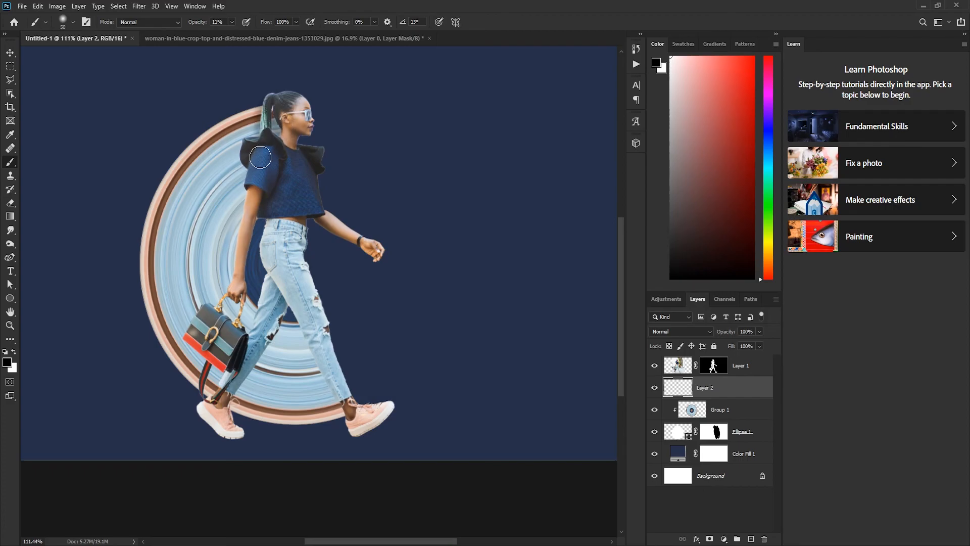
mouse_move(252, 161)
mouse_down()
mouse_move(237, 255)
mouse_move(242, 222)
mouse_move(243, 324)
mouse_up()
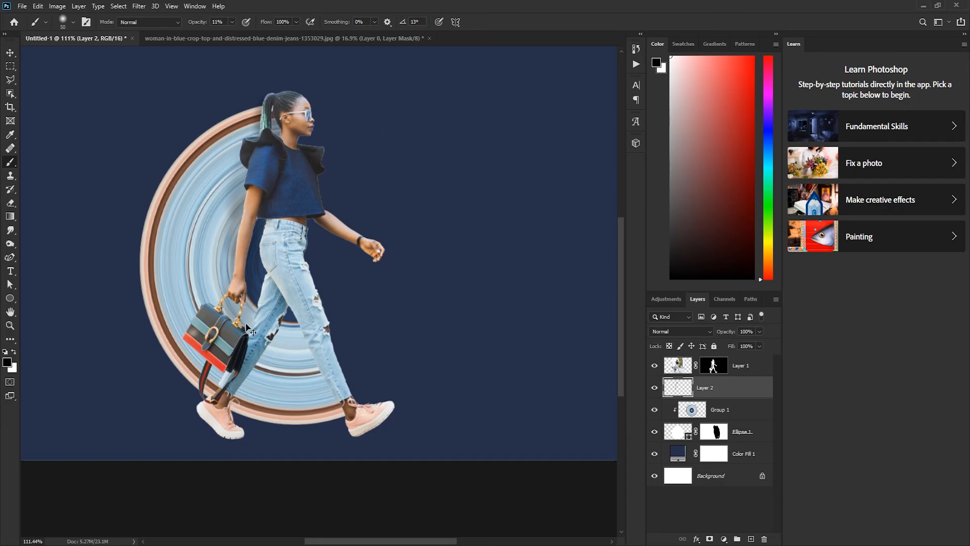
key(ctrl+z)
key(ctrl+z)
- Paint faint shadows on the rings along the woman's rear arm and around the handbag, adjusting the brush size to each area
drag(243, 253, 234, 299)
key(bracketleft)
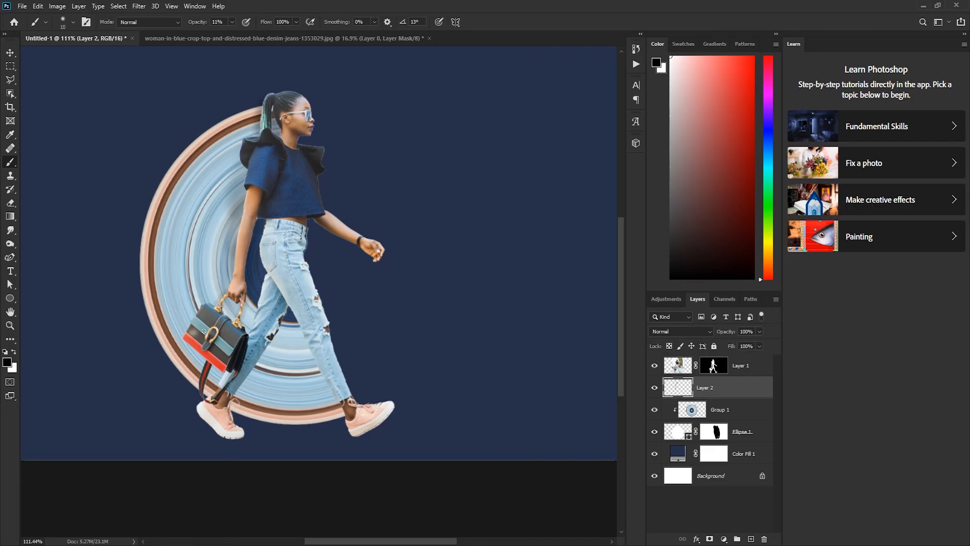
mouse_move(201, 306)
mouse_down()
mouse_move(186, 329)
mouse_move(198, 348)
mouse_up()
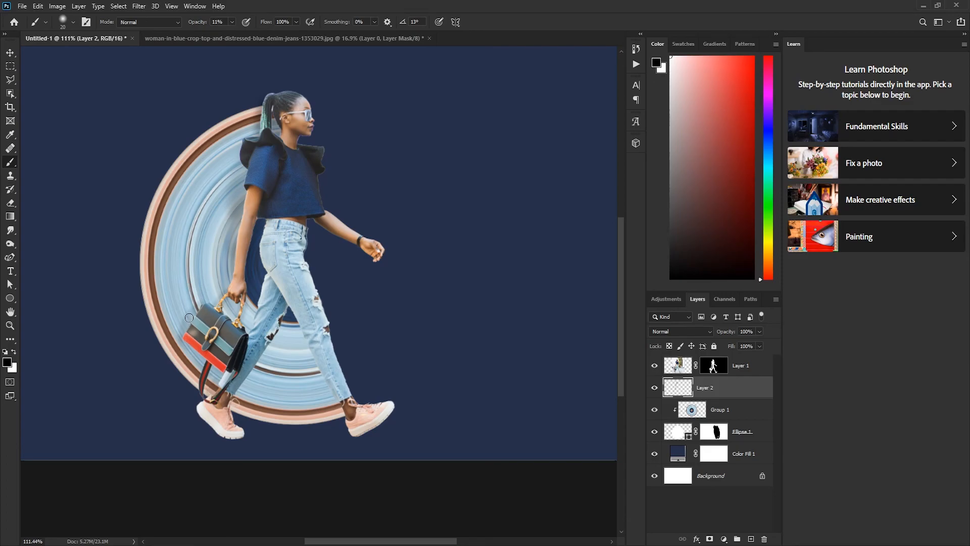
key(bracketright)
key(bracketright)
mouse_move(195, 311)
mouse_down()
mouse_move(198, 356)
mouse_move(232, 389)
mouse_up()
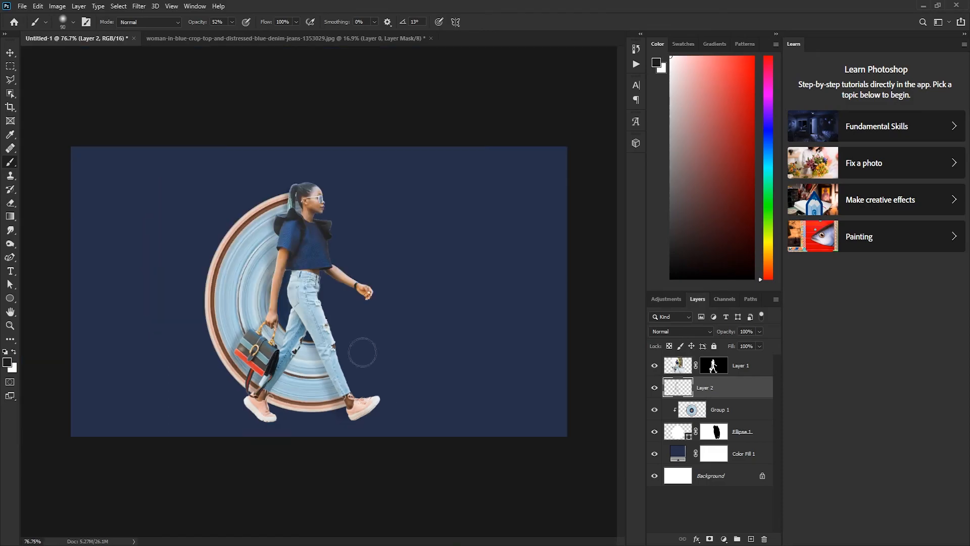
- Add another layer above the shading and set up a dark grey #202020 brush with 4% hardness and 56% opacity
click(751, 539)
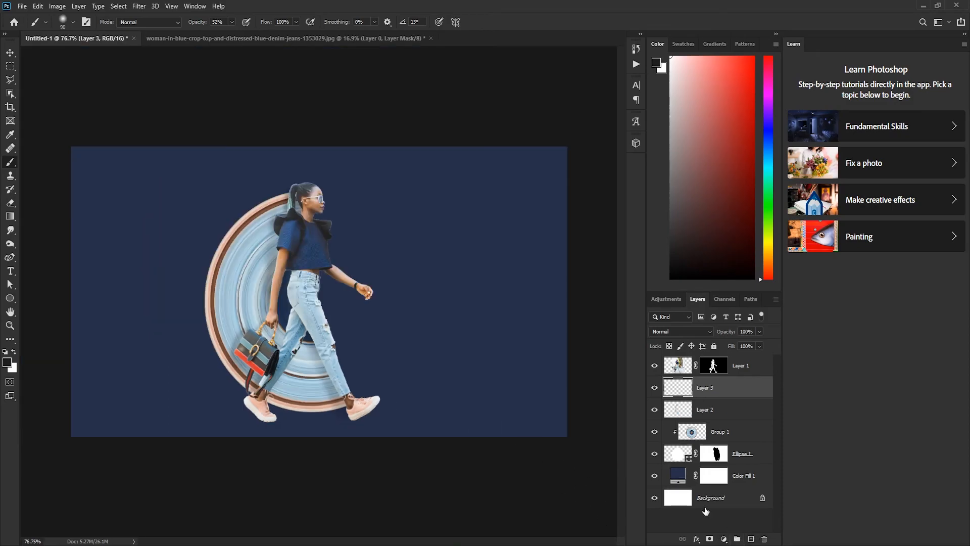
click(7, 361)
drag(506, 258, 498, 257)
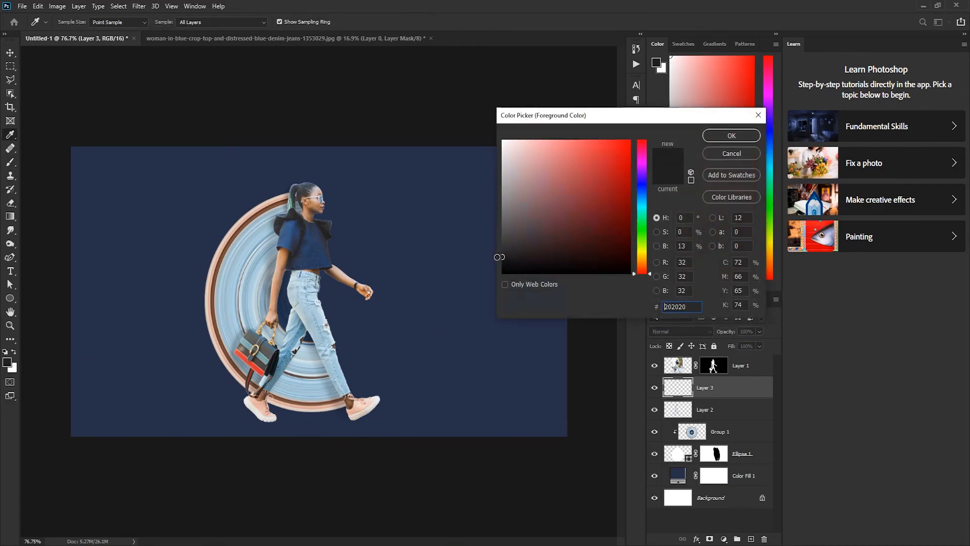
click(726, 134)
click(62, 22)
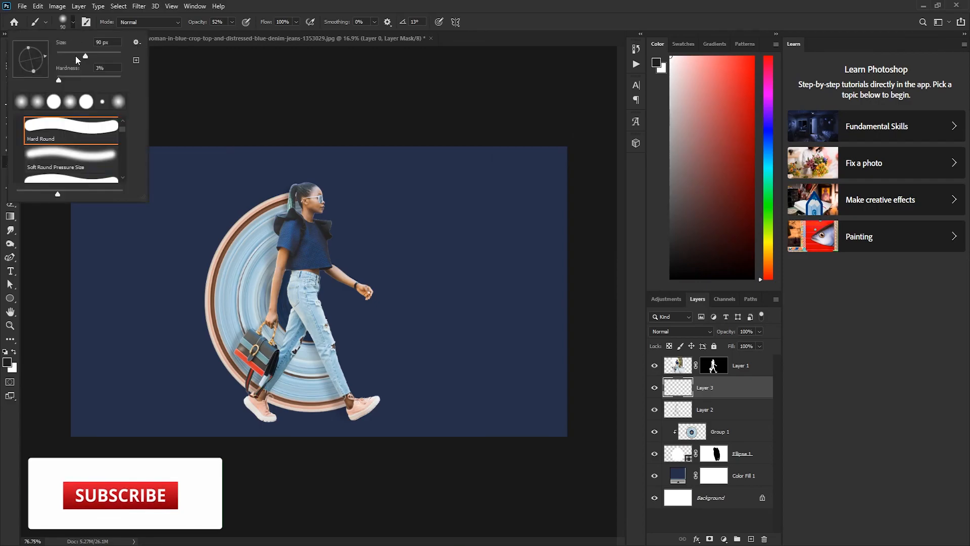
click(59, 81)
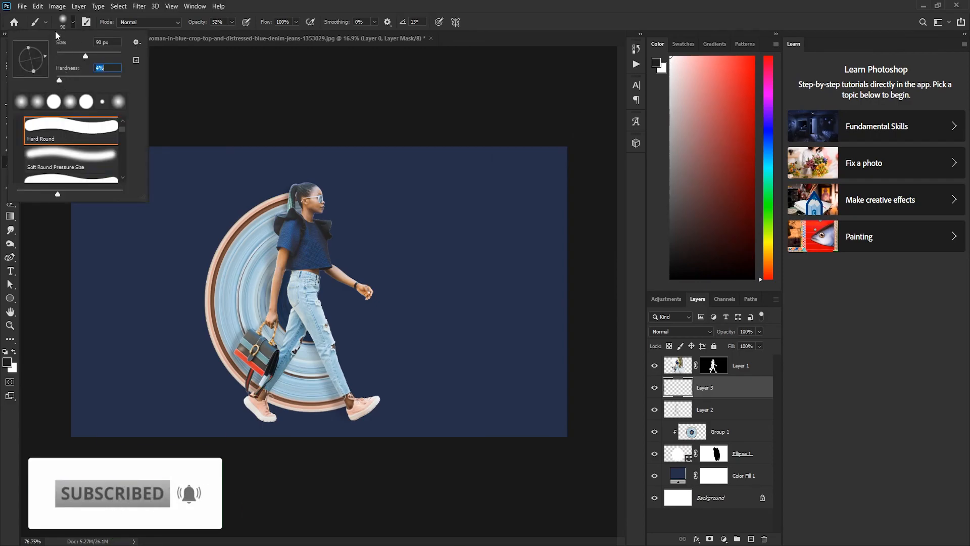
click(72, 25)
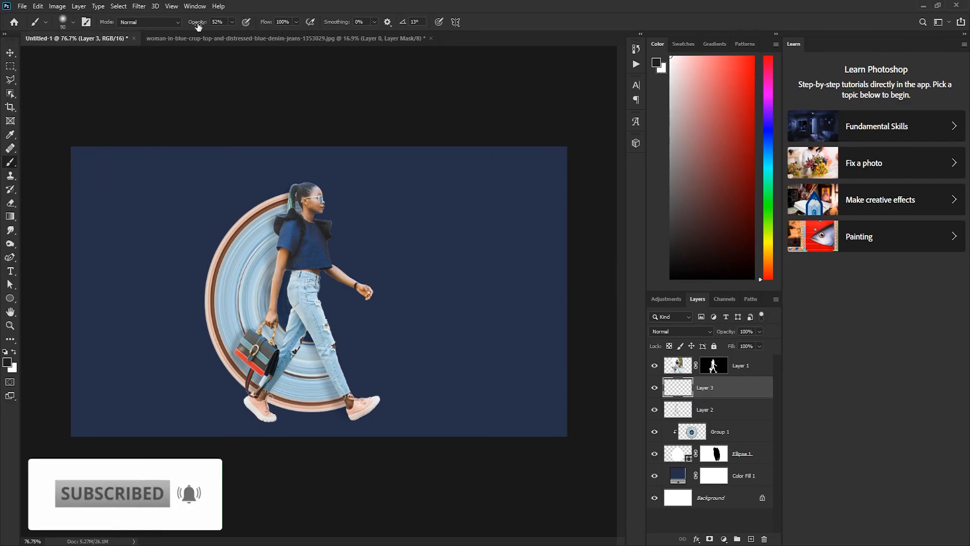
drag(199, 27, 201, 28)
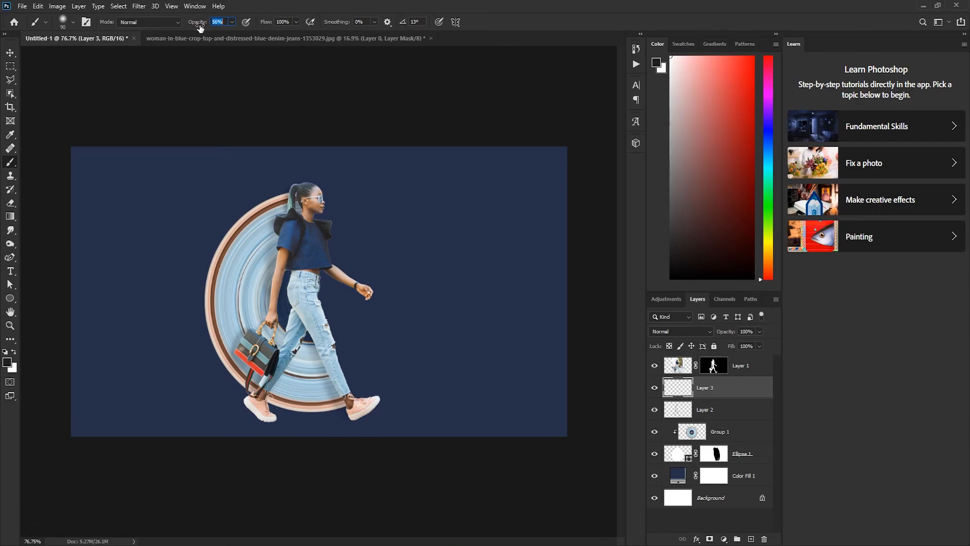
- Enlarge the brush to 700 px and stamp one large dark spot on the empty background in front of the woman
key(bracketright)
key(bracketright)
key(bracketright)
key(bracketright)
key(bracketright)
key(bracketright)
key(bracketright)
key(bracketright)
key(bracketright)
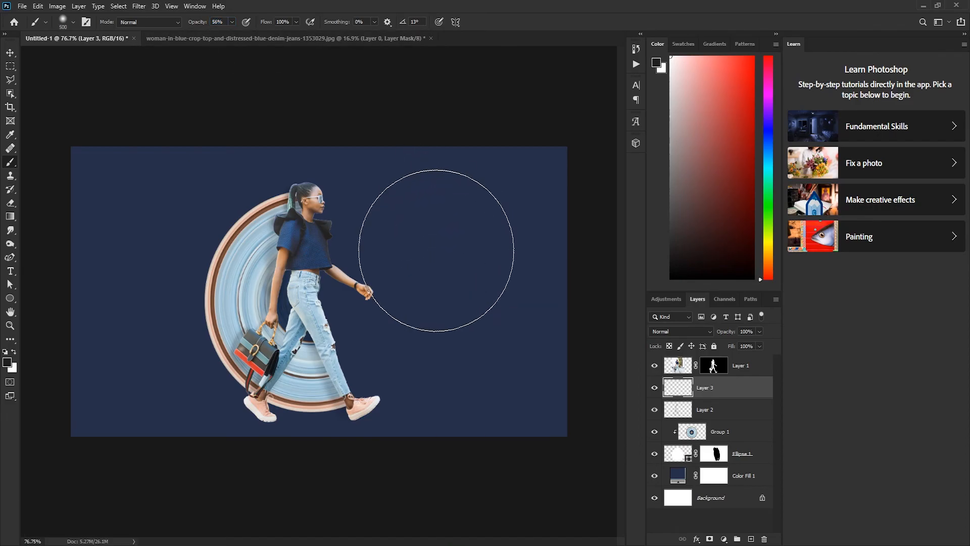
key(bracketright)
key(bracketright)
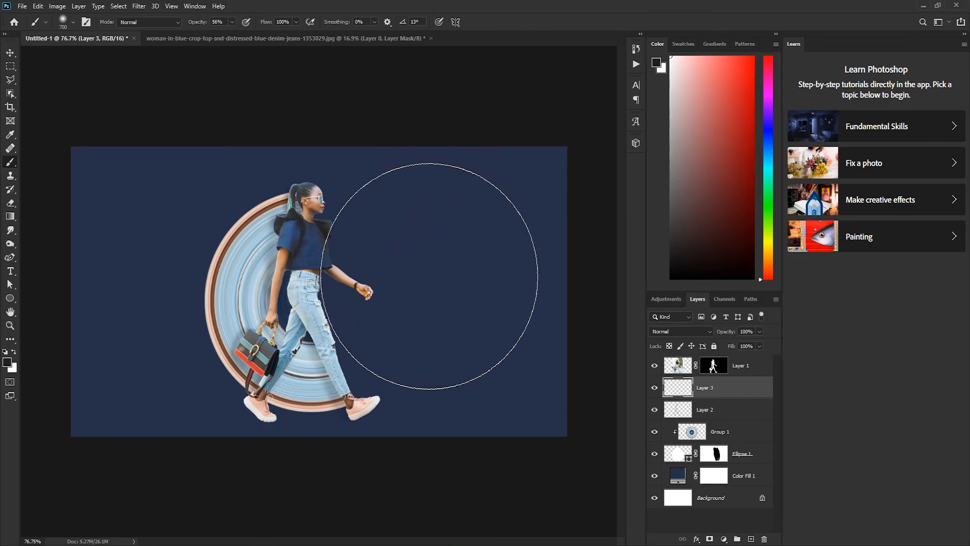
click(429, 276)
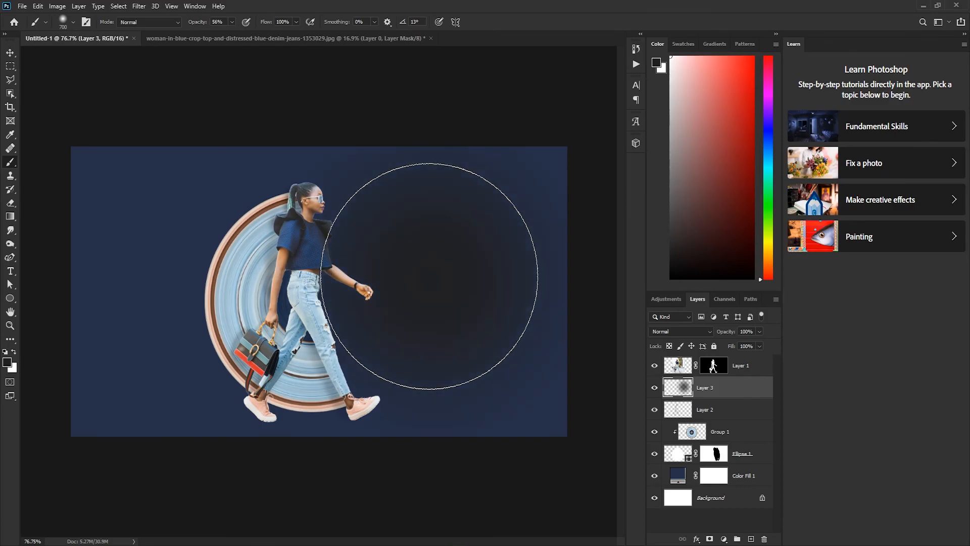
- Free Transform the dark spot into a flat ground shadow at 8.47% height and place it beneath the woman's shoes
key(ctrl+t)
drag(390, 142, 388, 333)
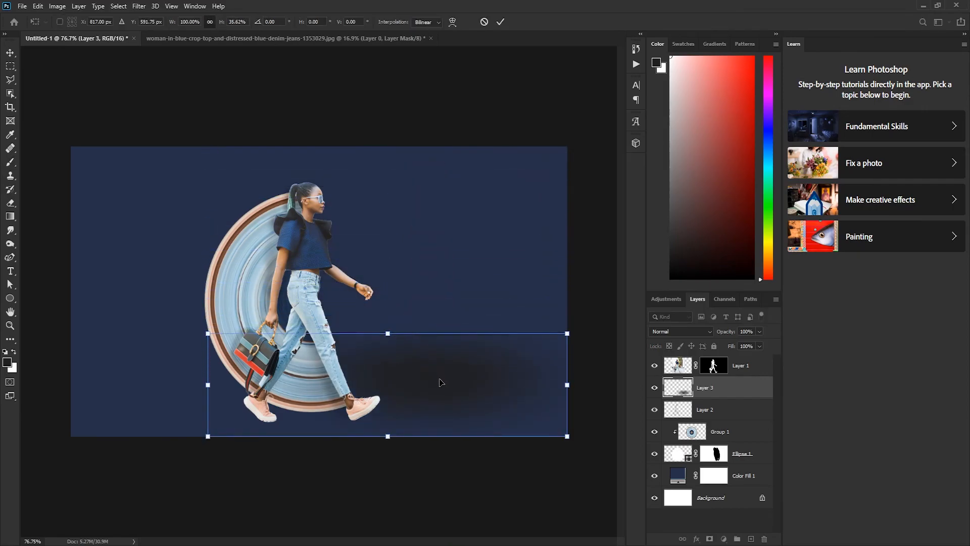
drag(439, 383, 417, 383)
drag(366, 335, 312, 431)
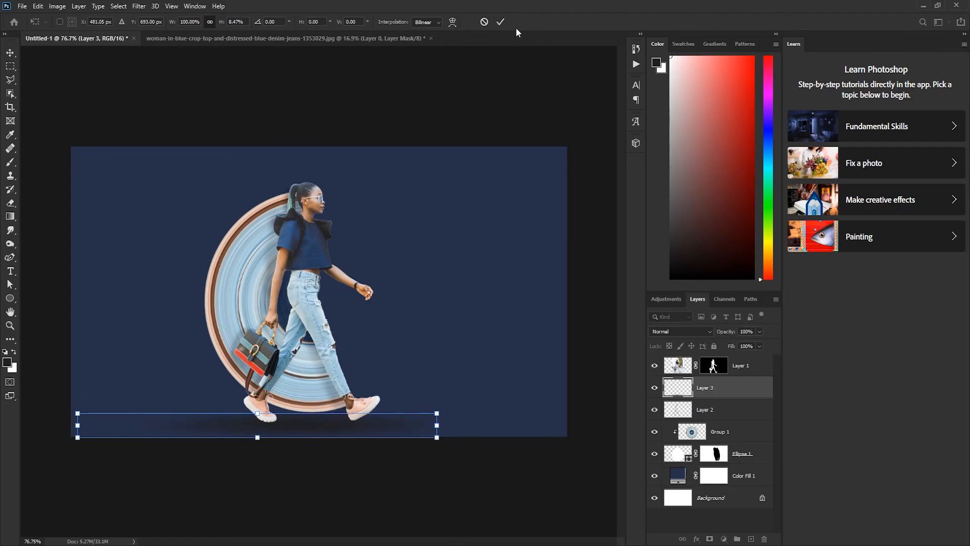
click(500, 22)
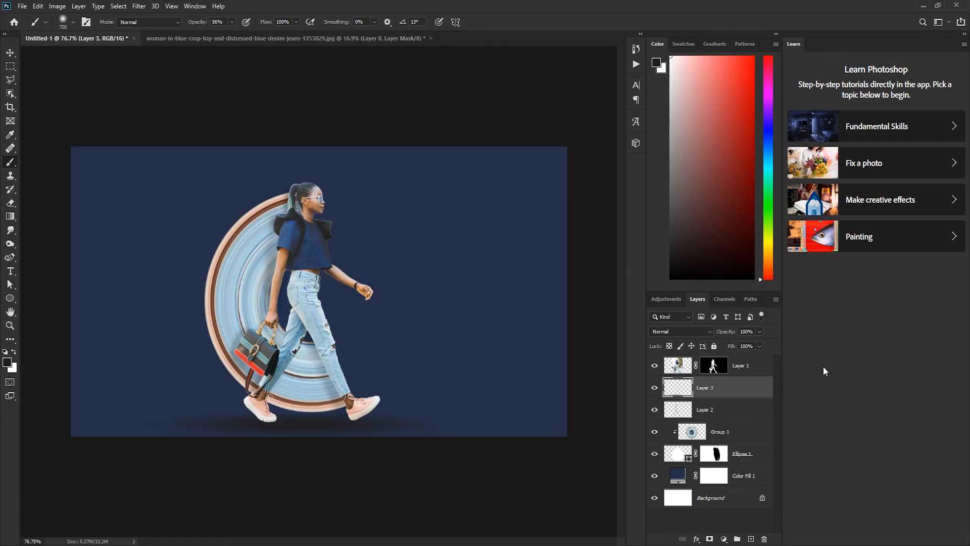
- Select the ring shading, ring and circle layers together and move them slightly upward
ctrl+click(745, 368)
click(747, 373)
ctrl+click(748, 371)
ctrl+click(742, 410)
ctrl+click(735, 437)
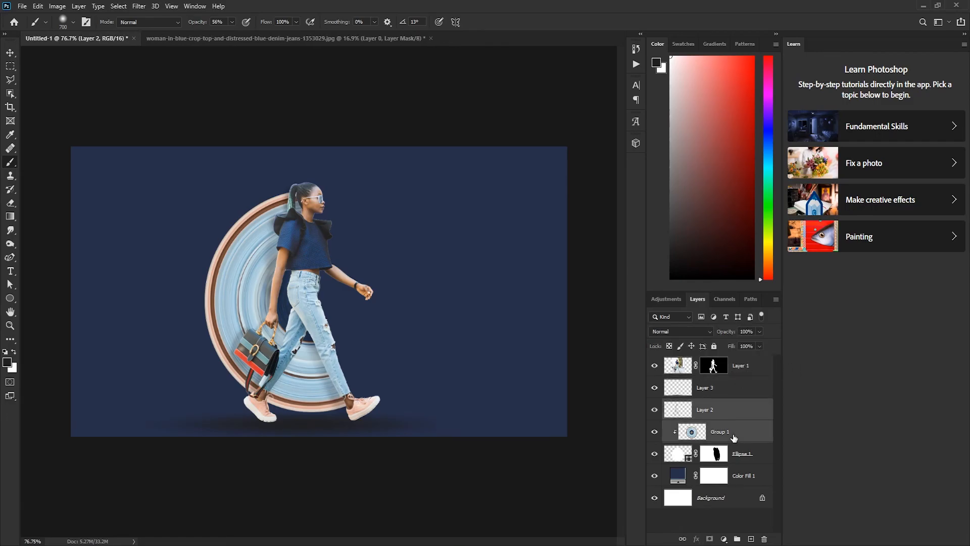
ctrl+click(765, 460)
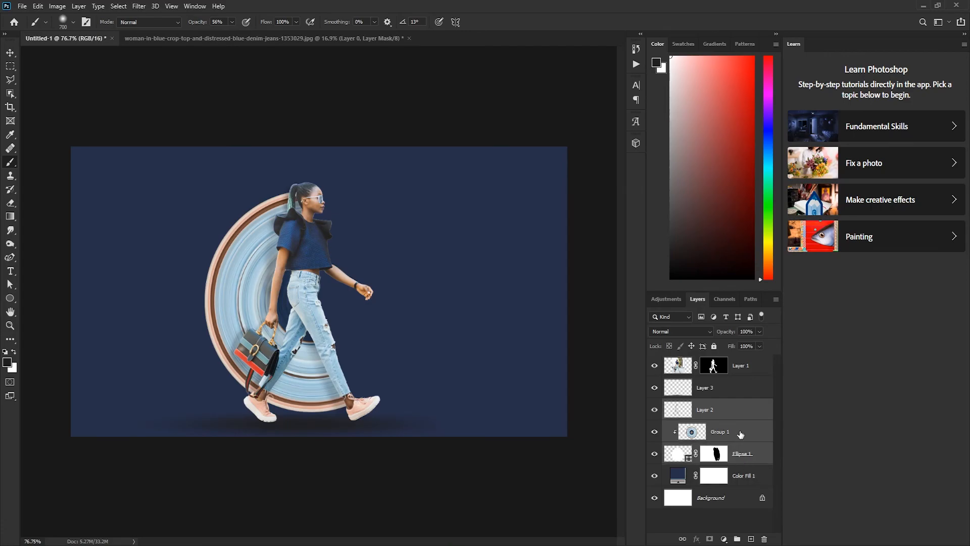
click(11, 53)
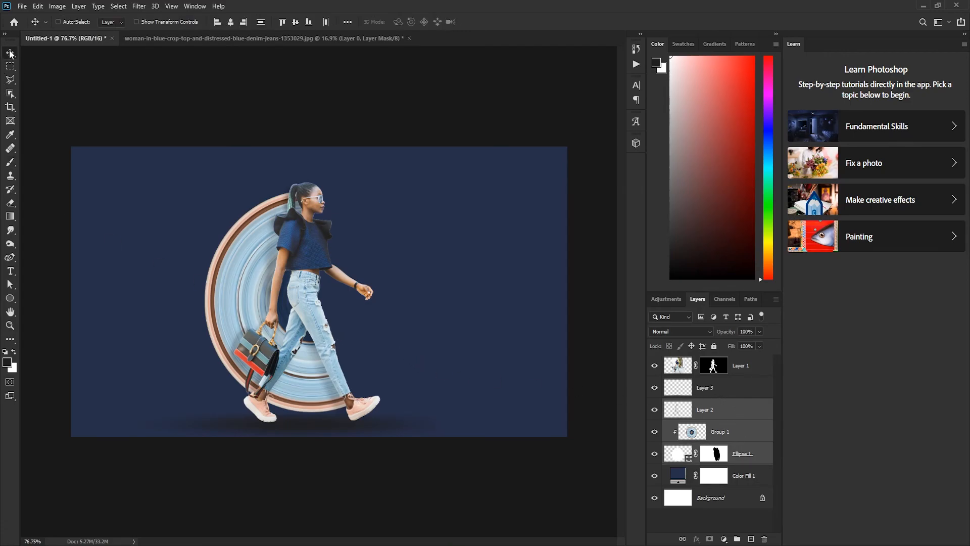
drag(295, 305, 296, 295)
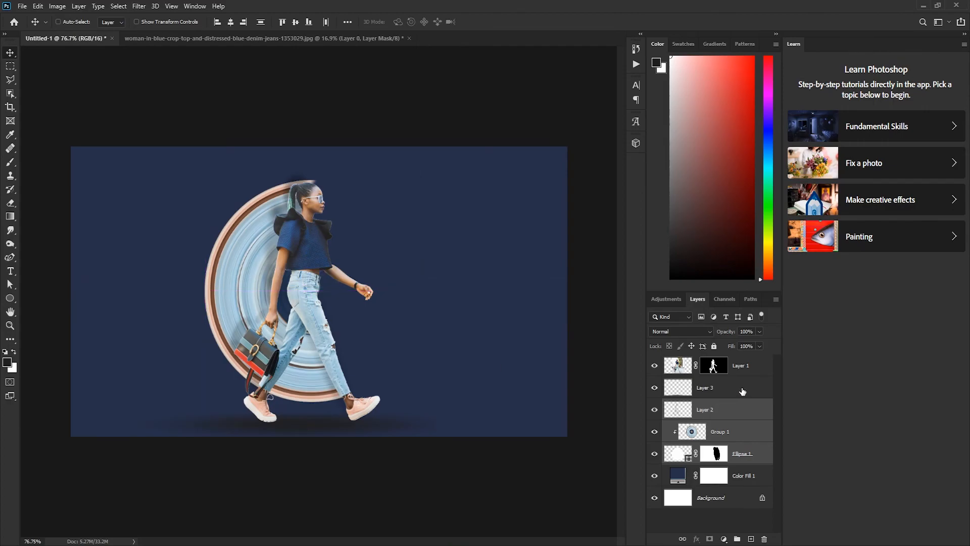
- Move the woman up to realign her with the rings, and shift the ground shadow up under her shoes
click(750, 371)
drag(315, 313, 313, 303)
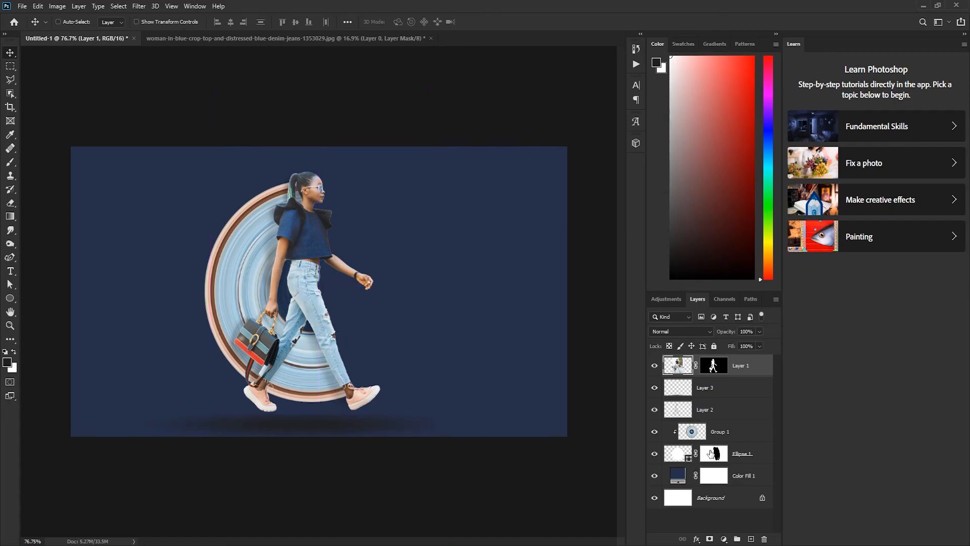
click(735, 392)
drag(292, 427, 338, 419)
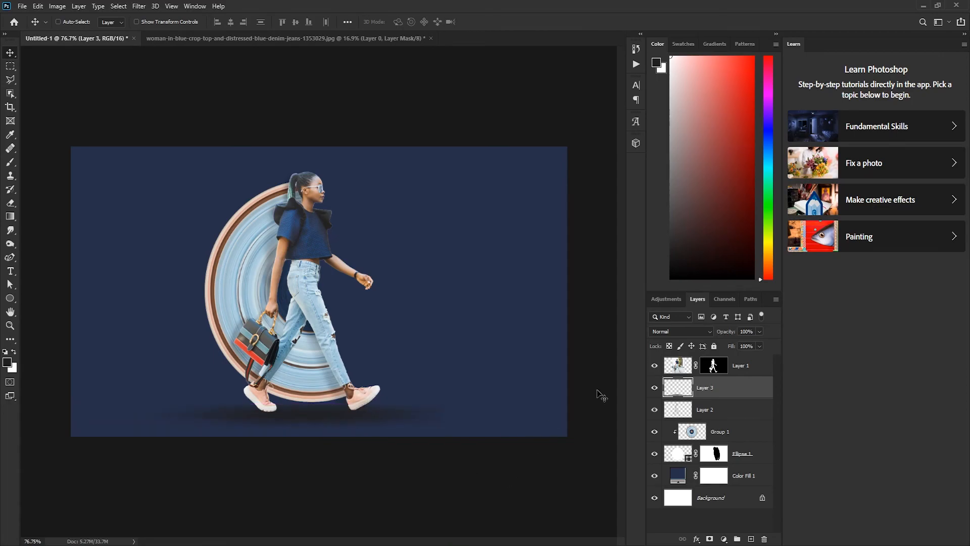
- Lower the ground shadow layer's opacity to 41%
drag(726, 332, 718, 334)
mouse_move(721, 333)
mouse_down()
mouse_move(711, 335)
mouse_move(725, 334)
mouse_up()
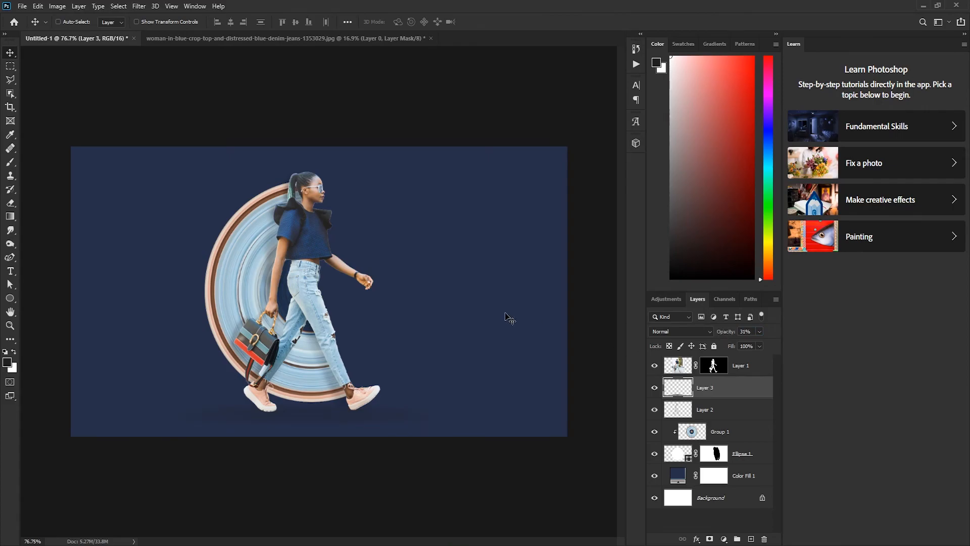
drag(725, 334, 733, 336)
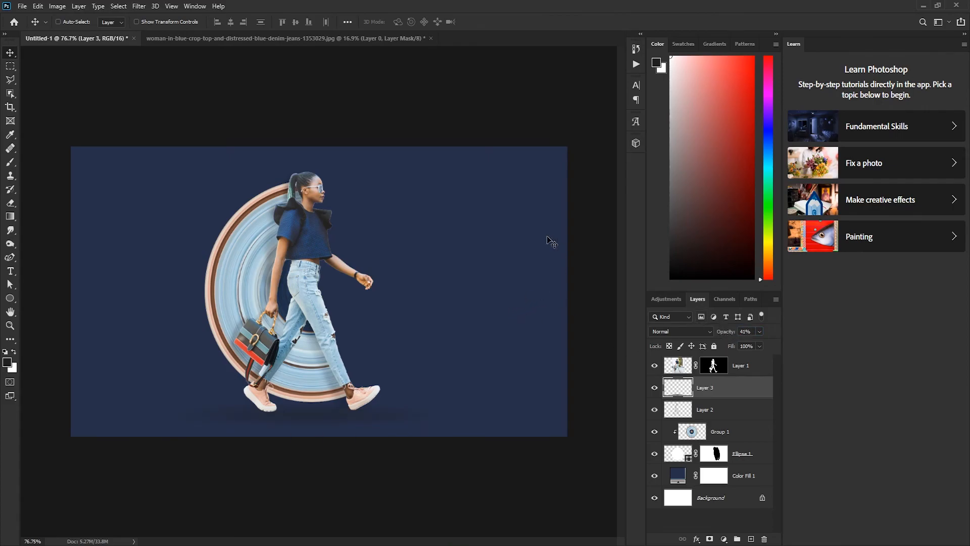